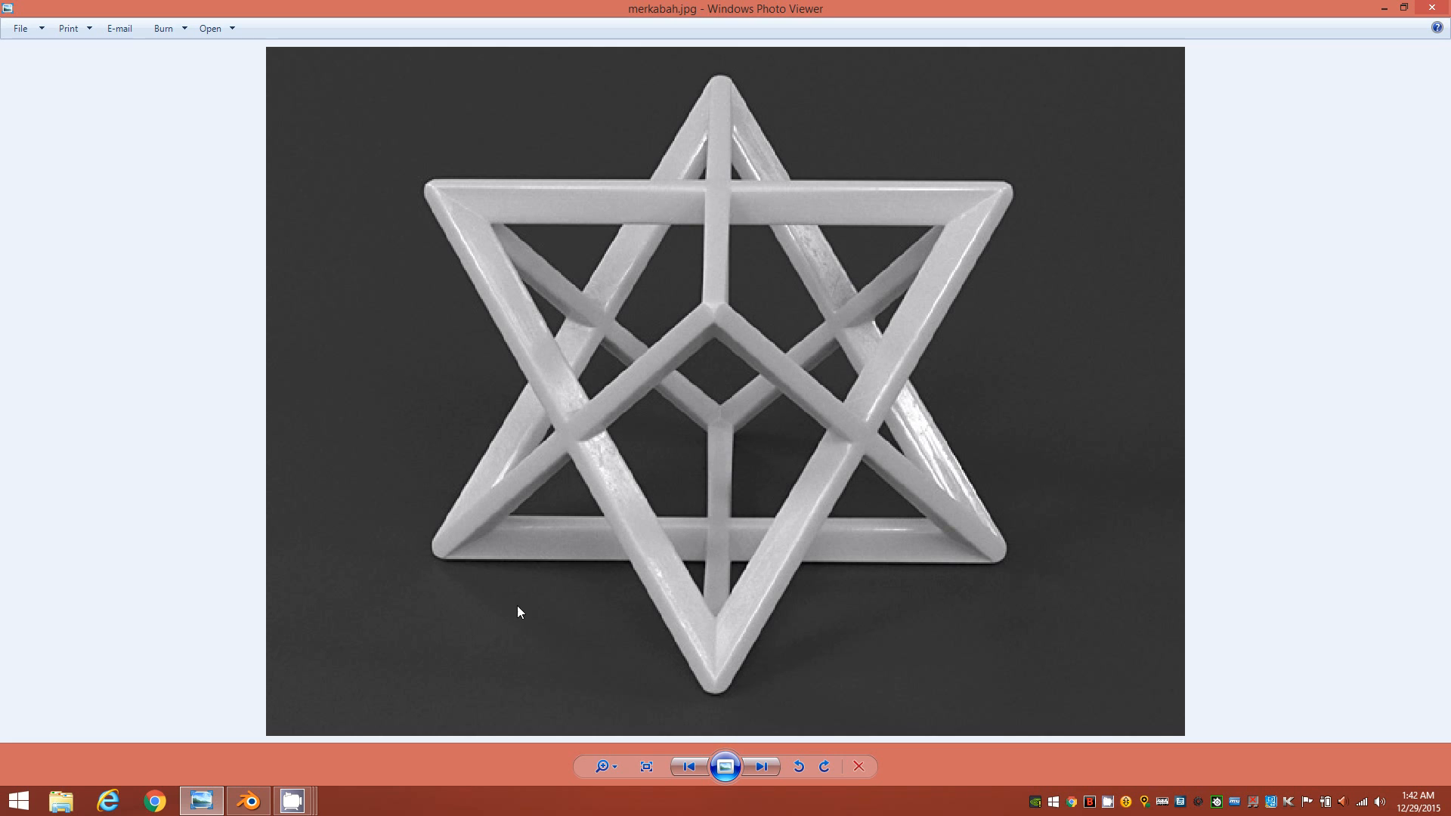
# - Switch to Blender and add a Regular Solid mesh from the math function objects to the empty scene
pyautogui.click(248, 801)
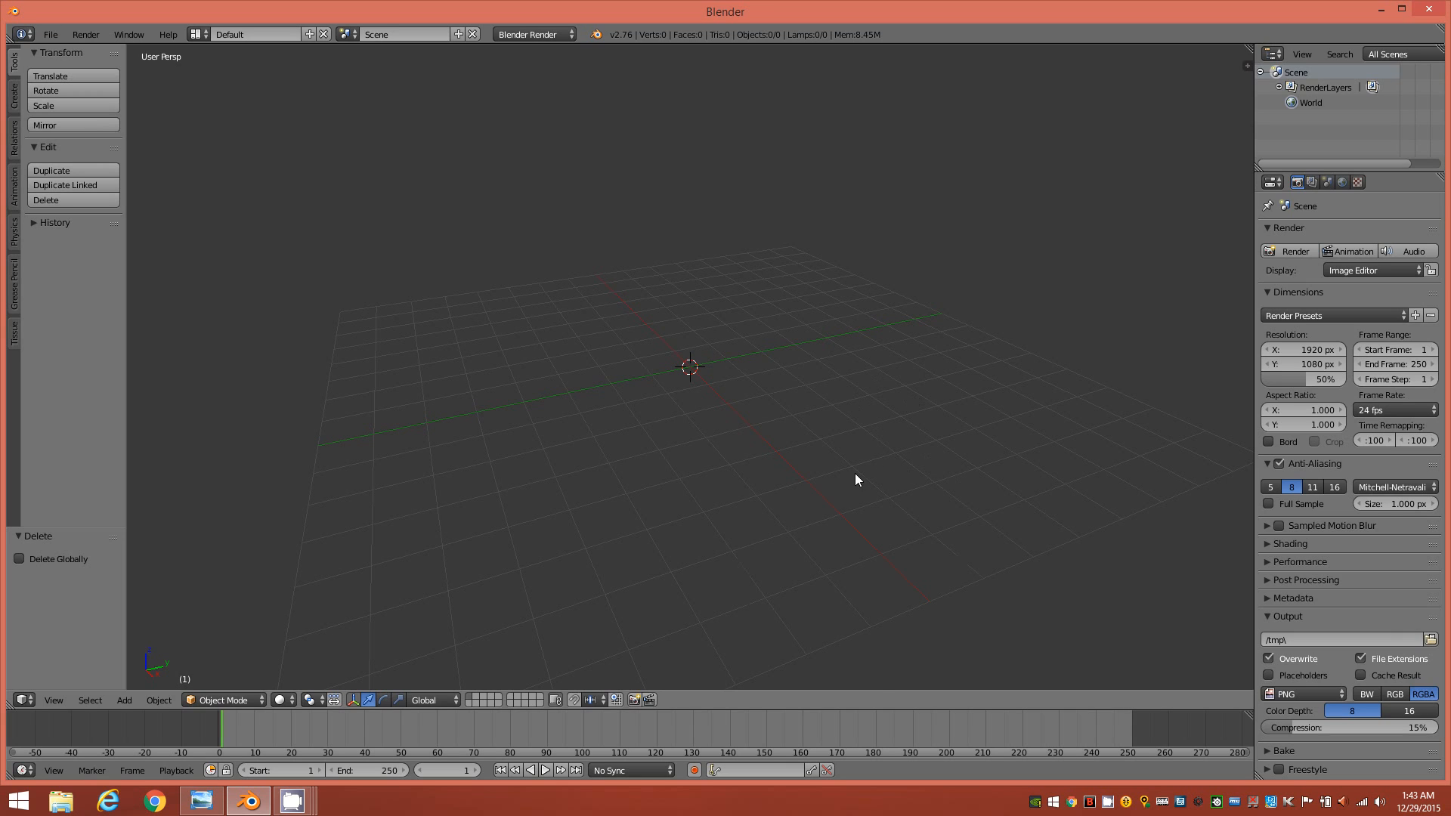
pyautogui.press('space')
pyautogui.moveTo(840, 497)
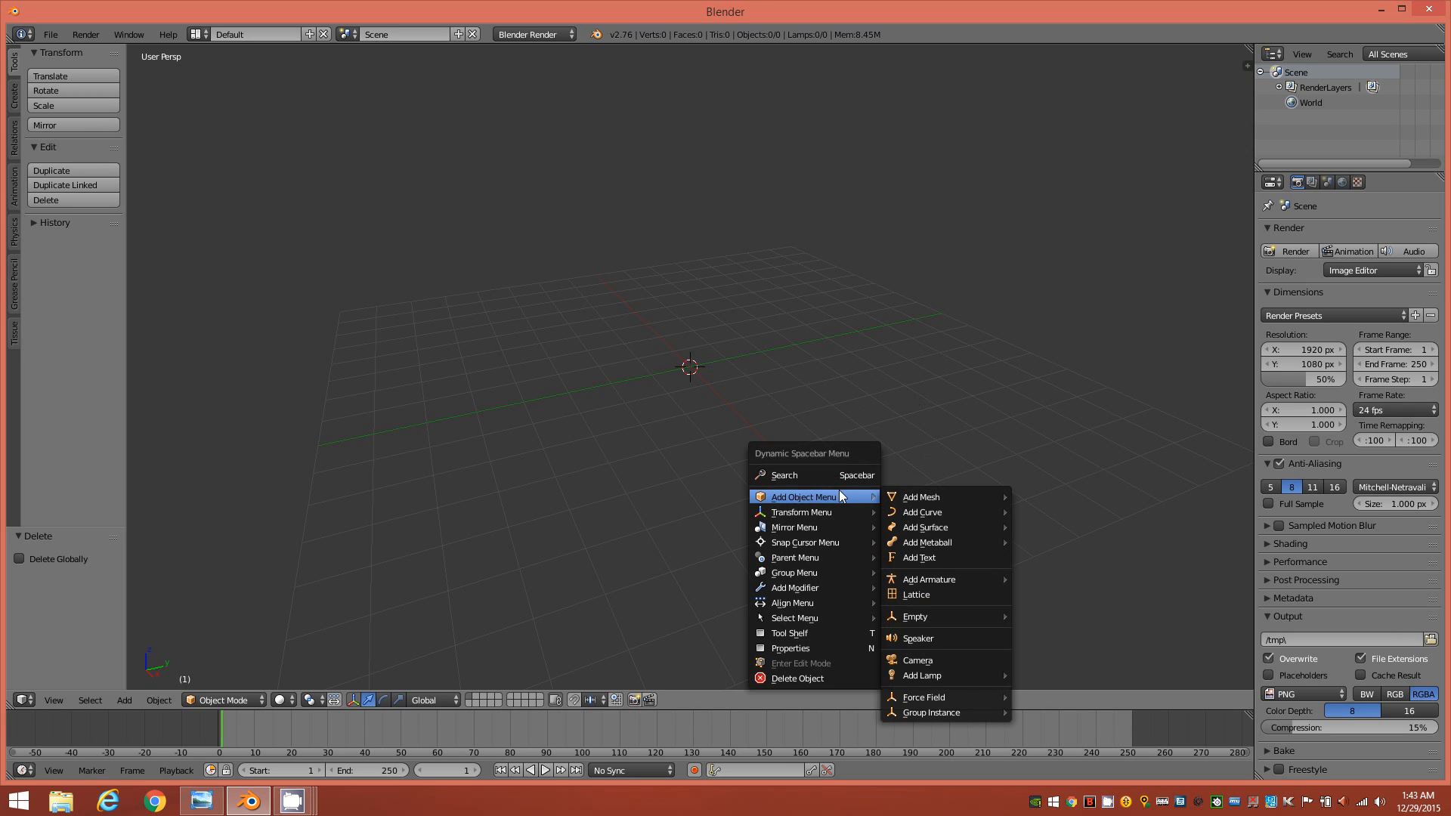
pyautogui.moveTo(914, 497)
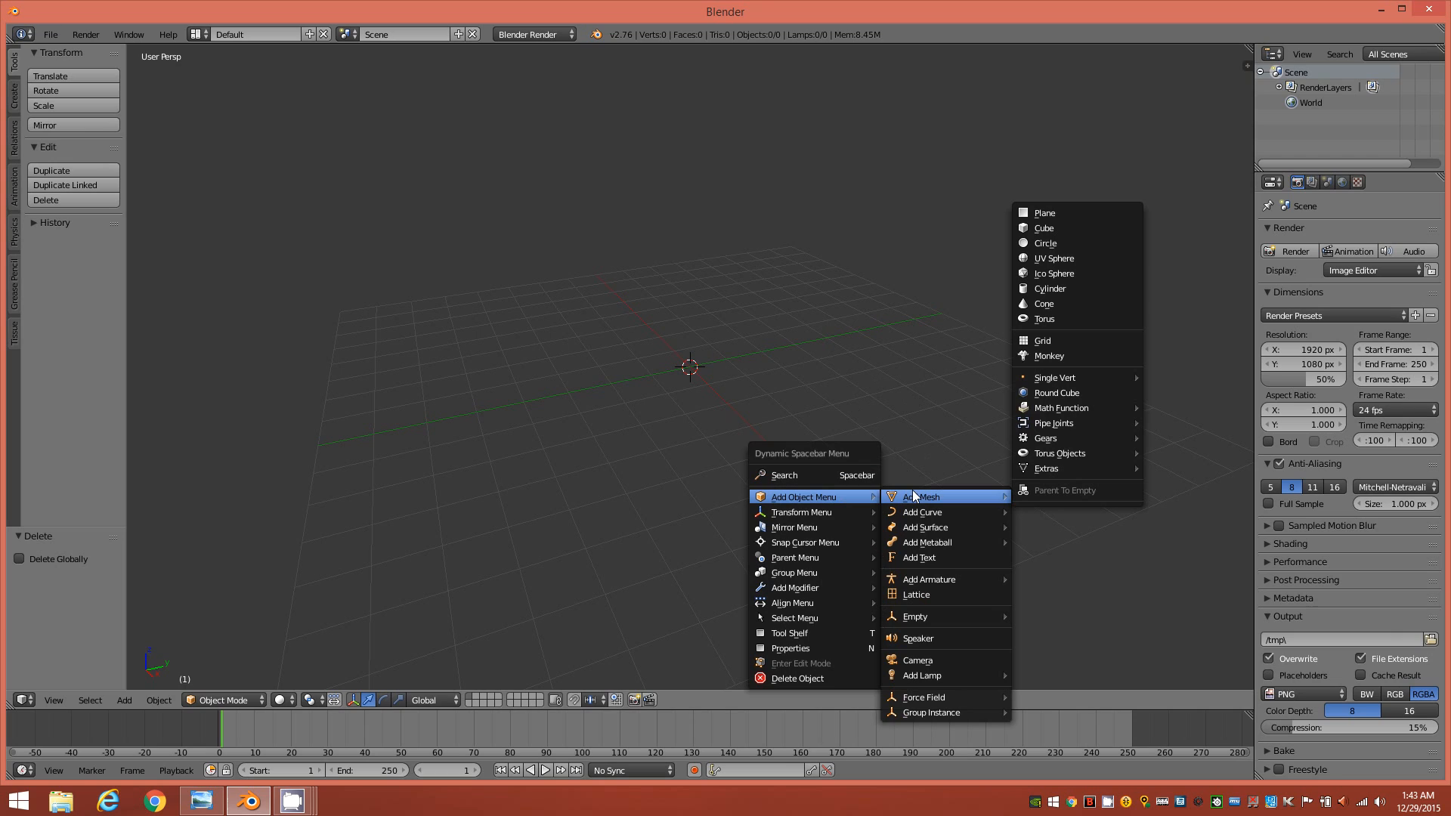
pyautogui.moveTo(1043, 458)
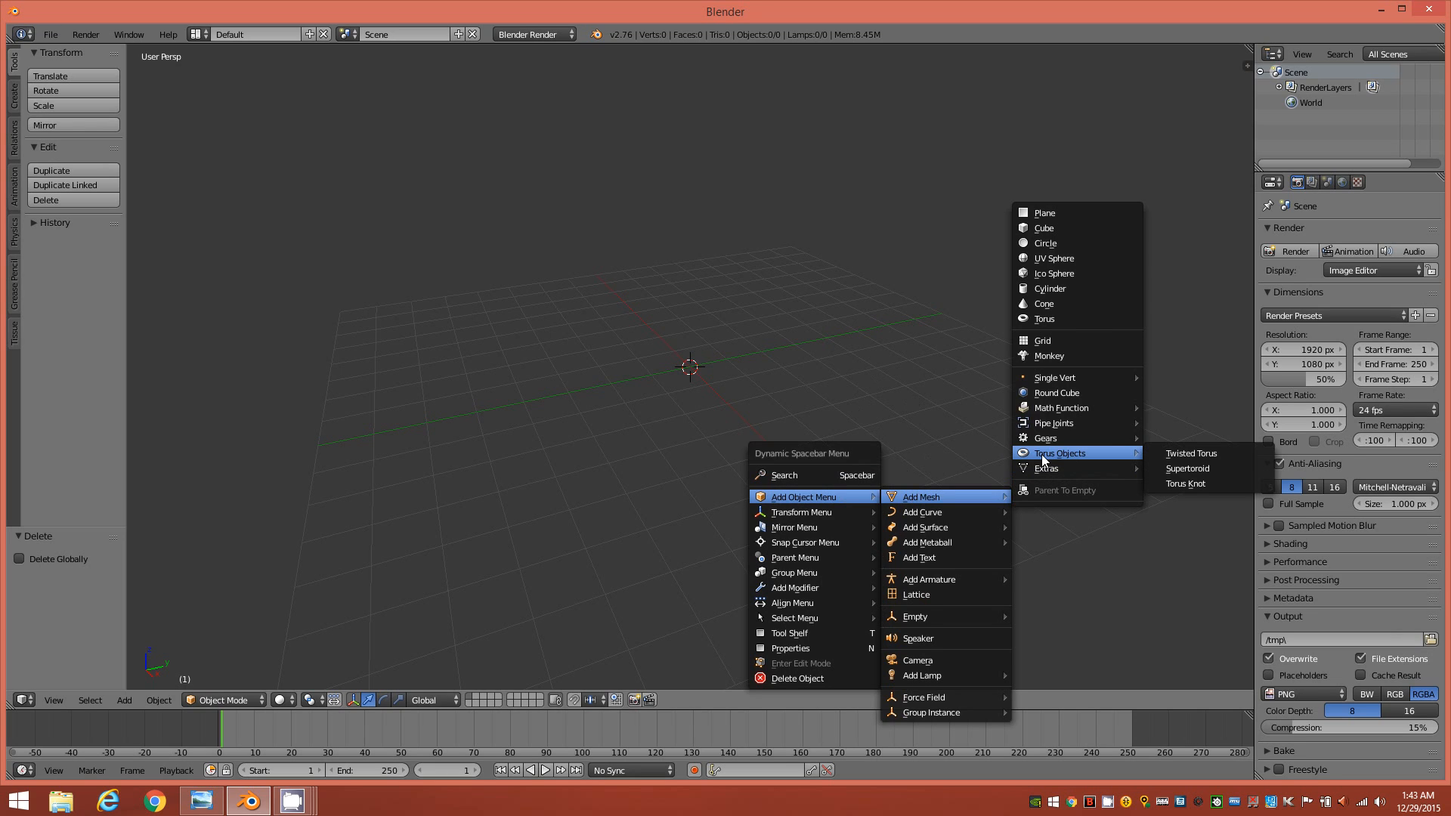
pyautogui.moveTo(1088, 408)
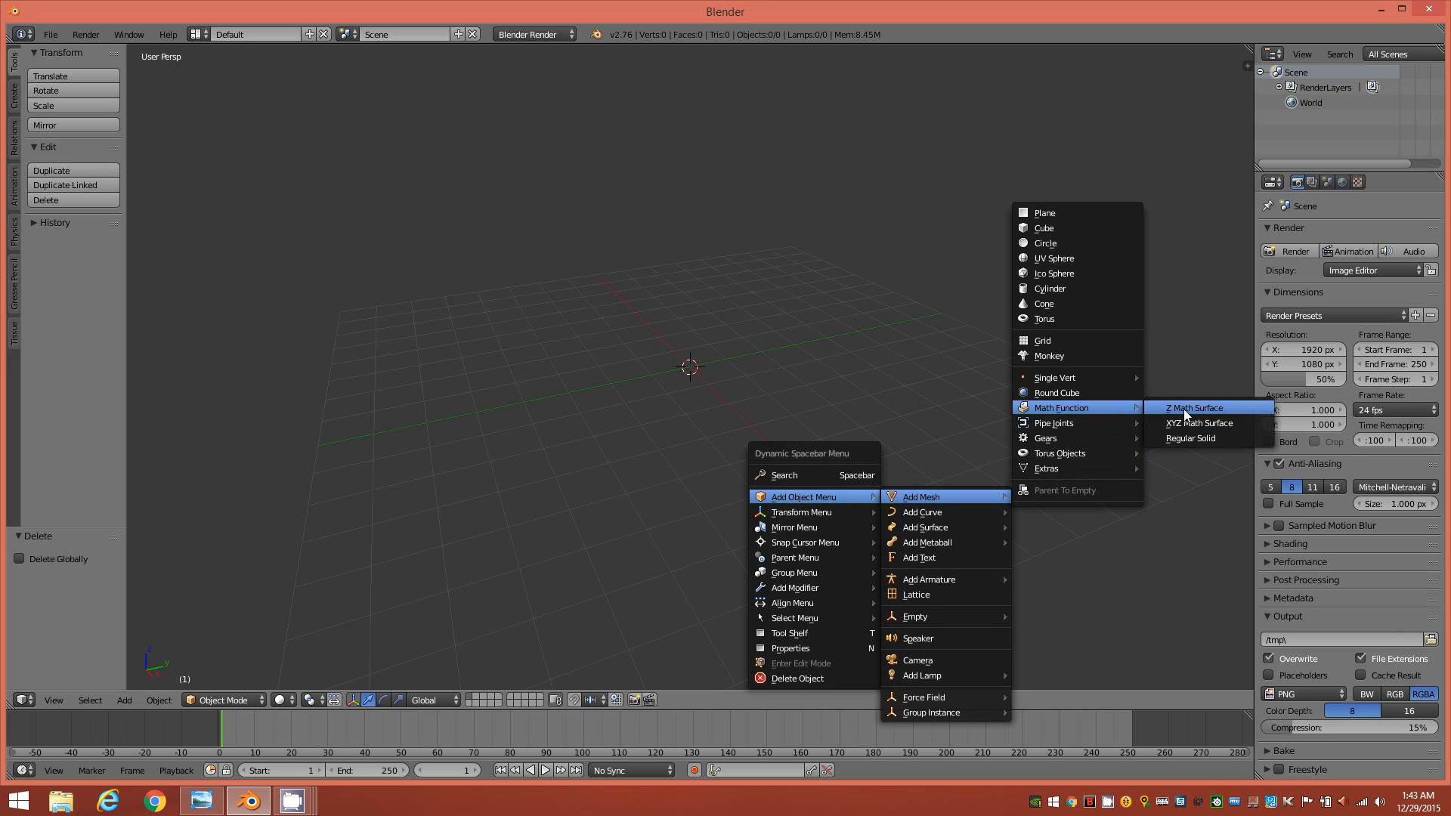
pyautogui.click(1188, 439)
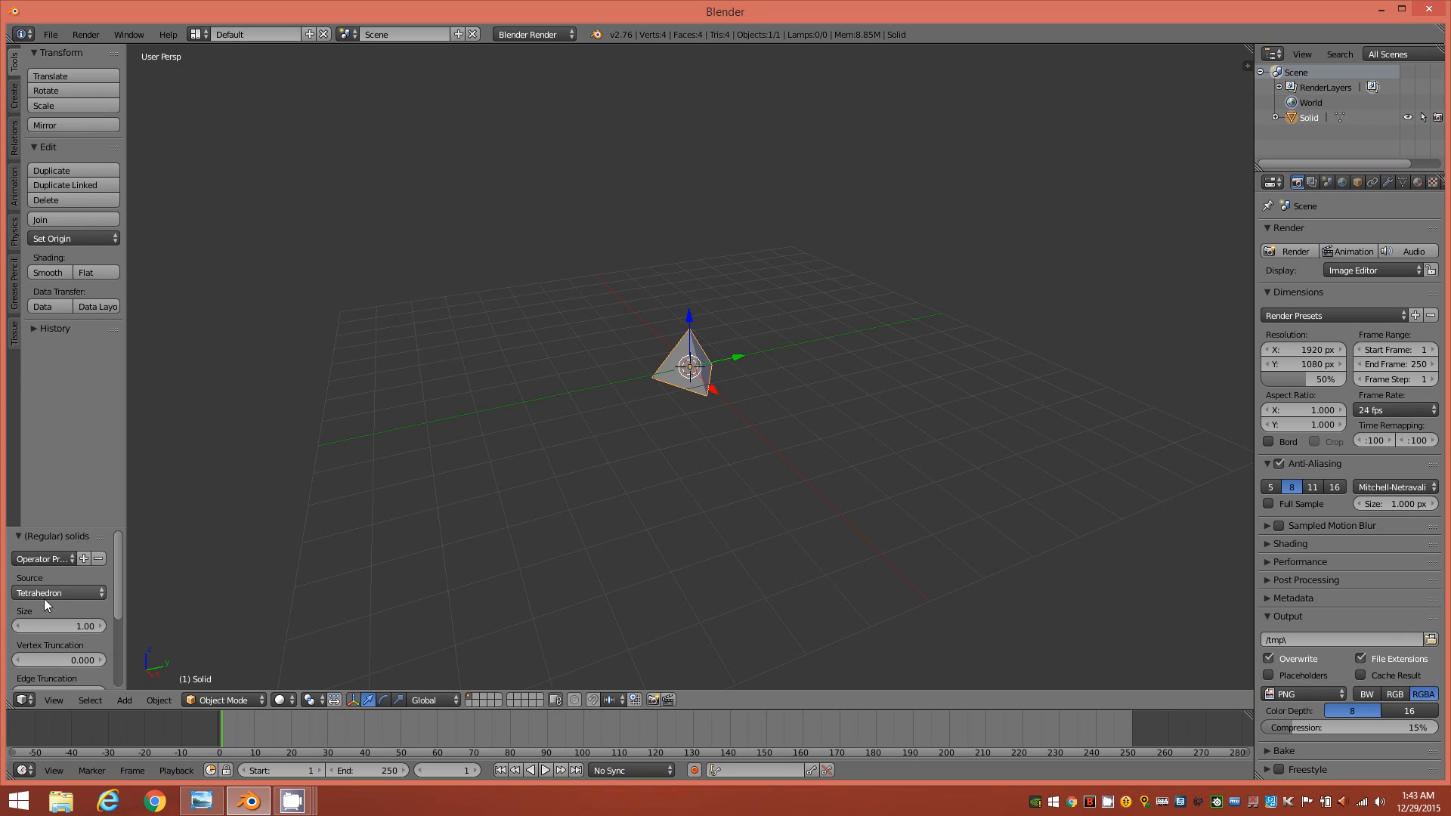
# - Set the new solid's source shape to Octahedron
pyautogui.click(97, 591)
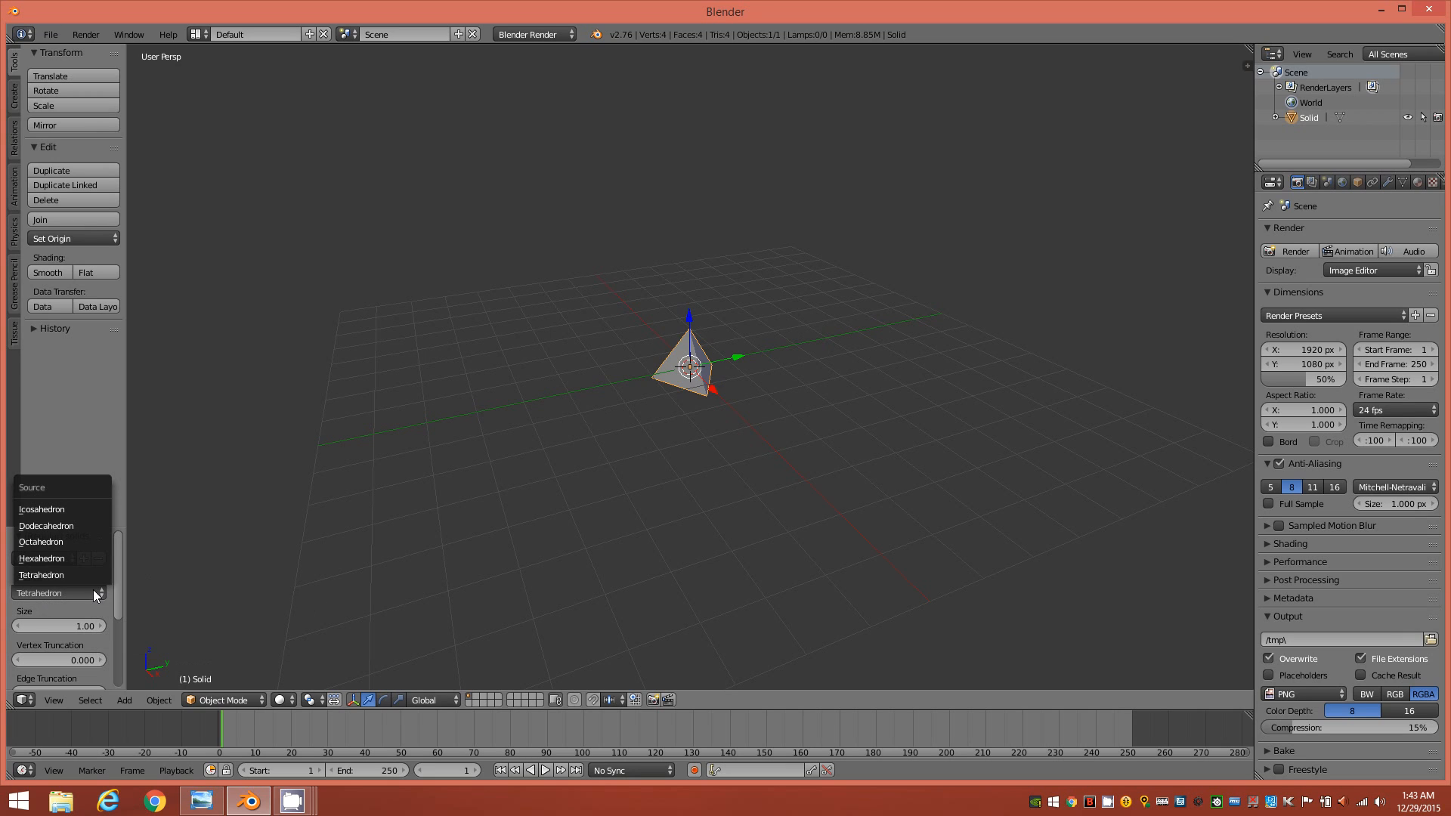
pyautogui.click(75, 542)
pyautogui.moveTo(695, 444); pyautogui.dragTo(697, 474, button='middle')
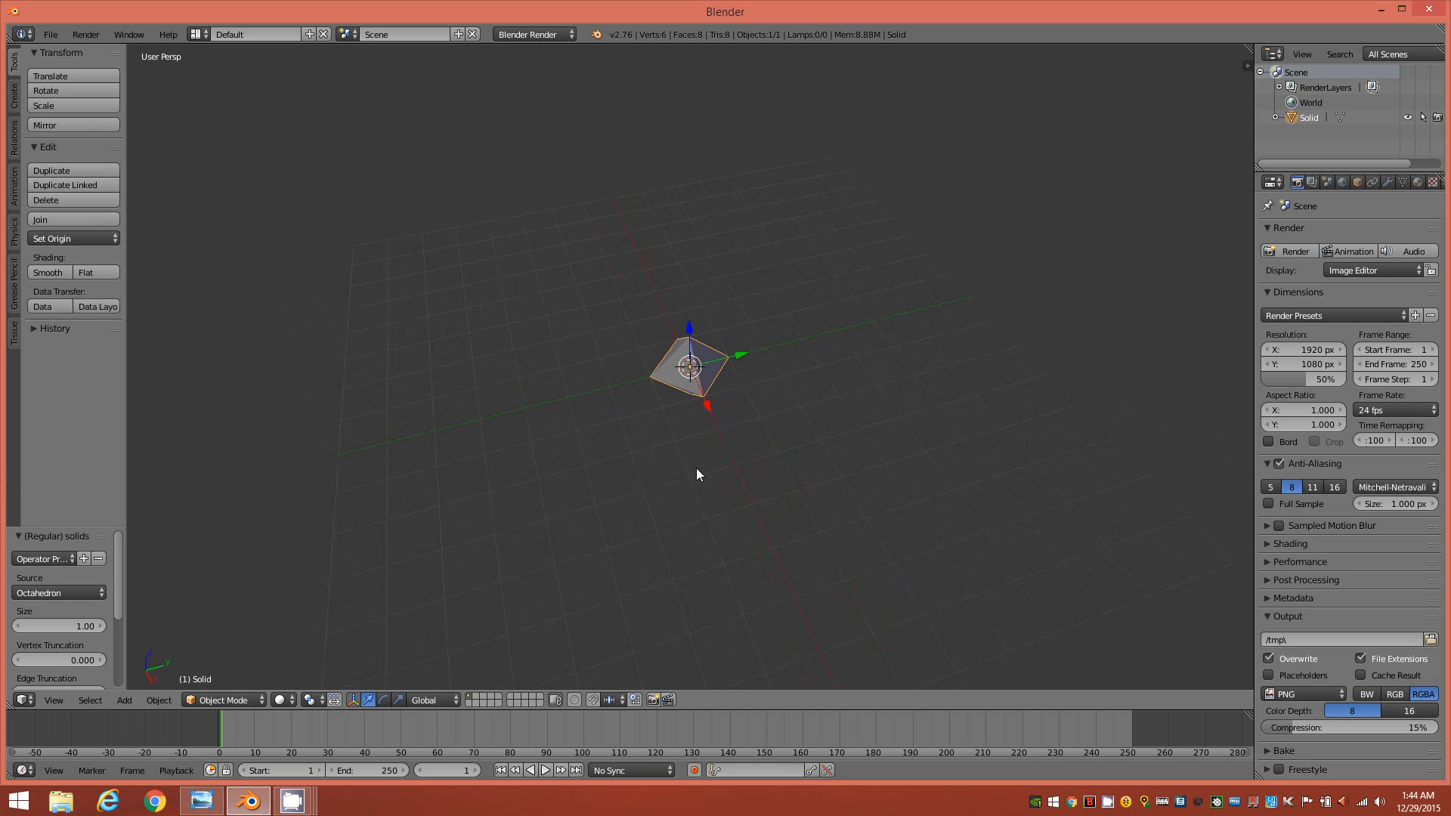
pyautogui.scroll(5, 701, 374)
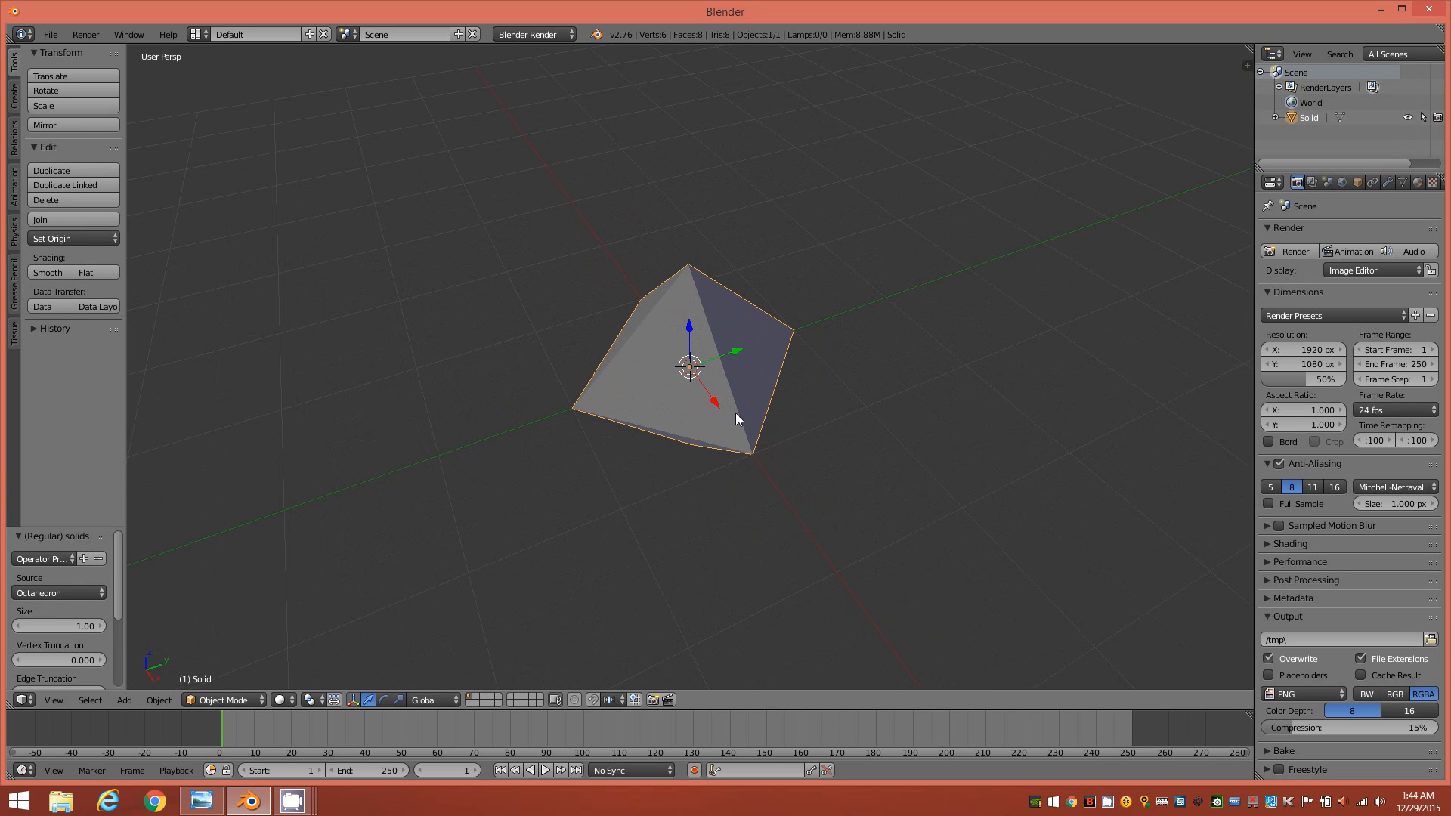
pyautogui.moveTo(738, 415); pyautogui.dragTo(714, 389, button='middle')
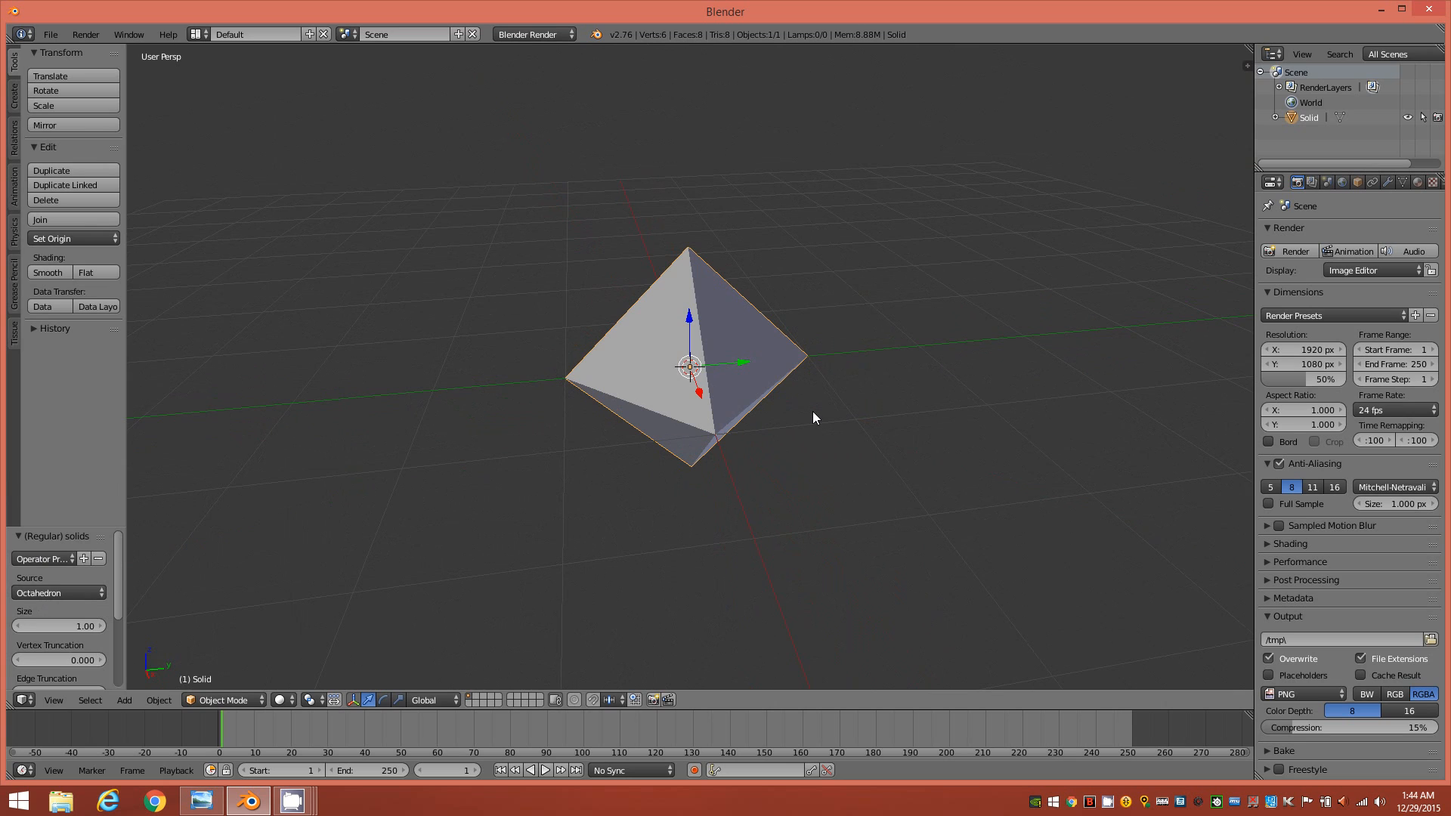
# - Enter Edit Mode, switch to face selection and poke all faces of the octahedron
pyautogui.press('Tab')
pyautogui.click(943, 406)
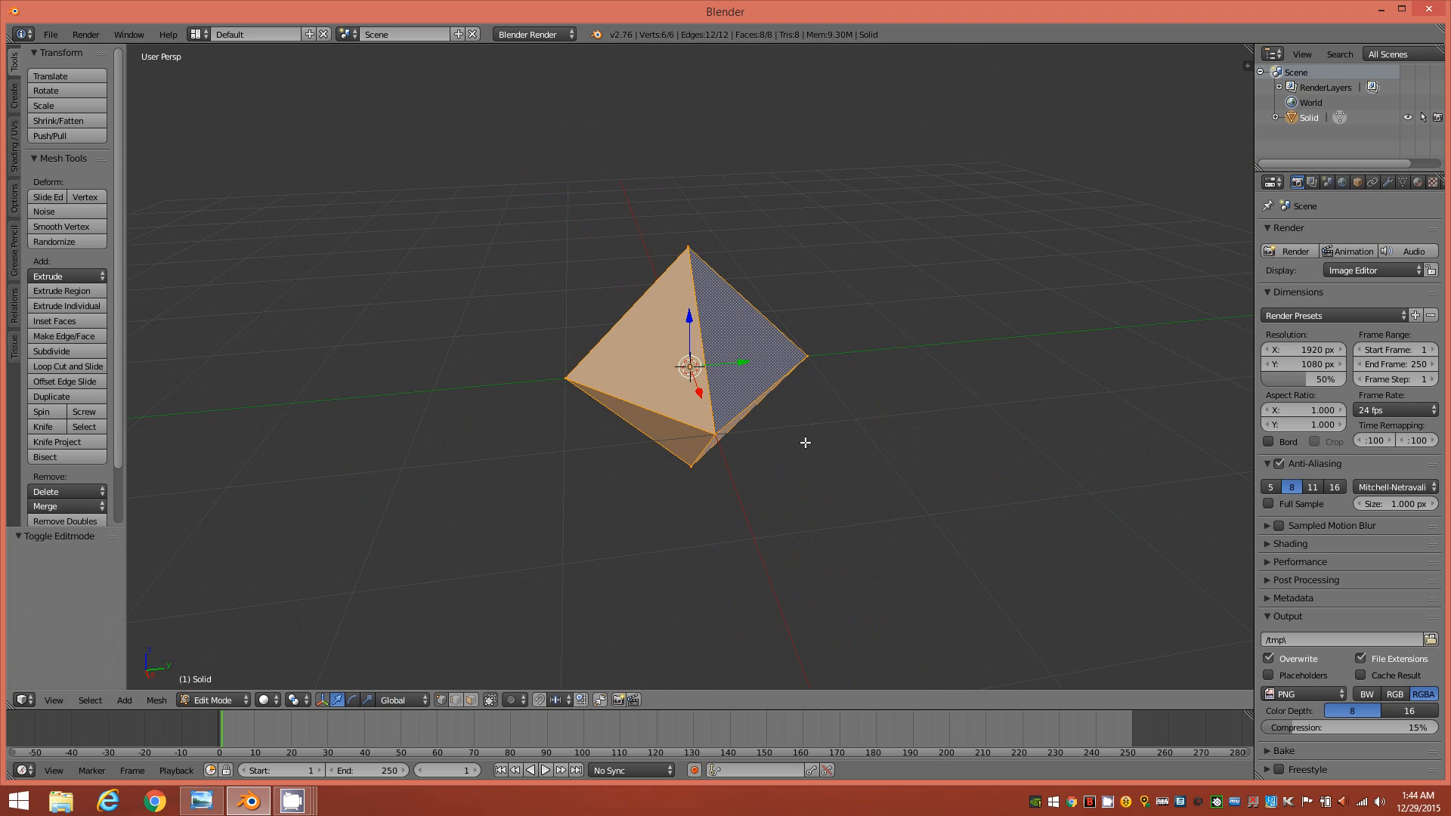
pyautogui.press('3')
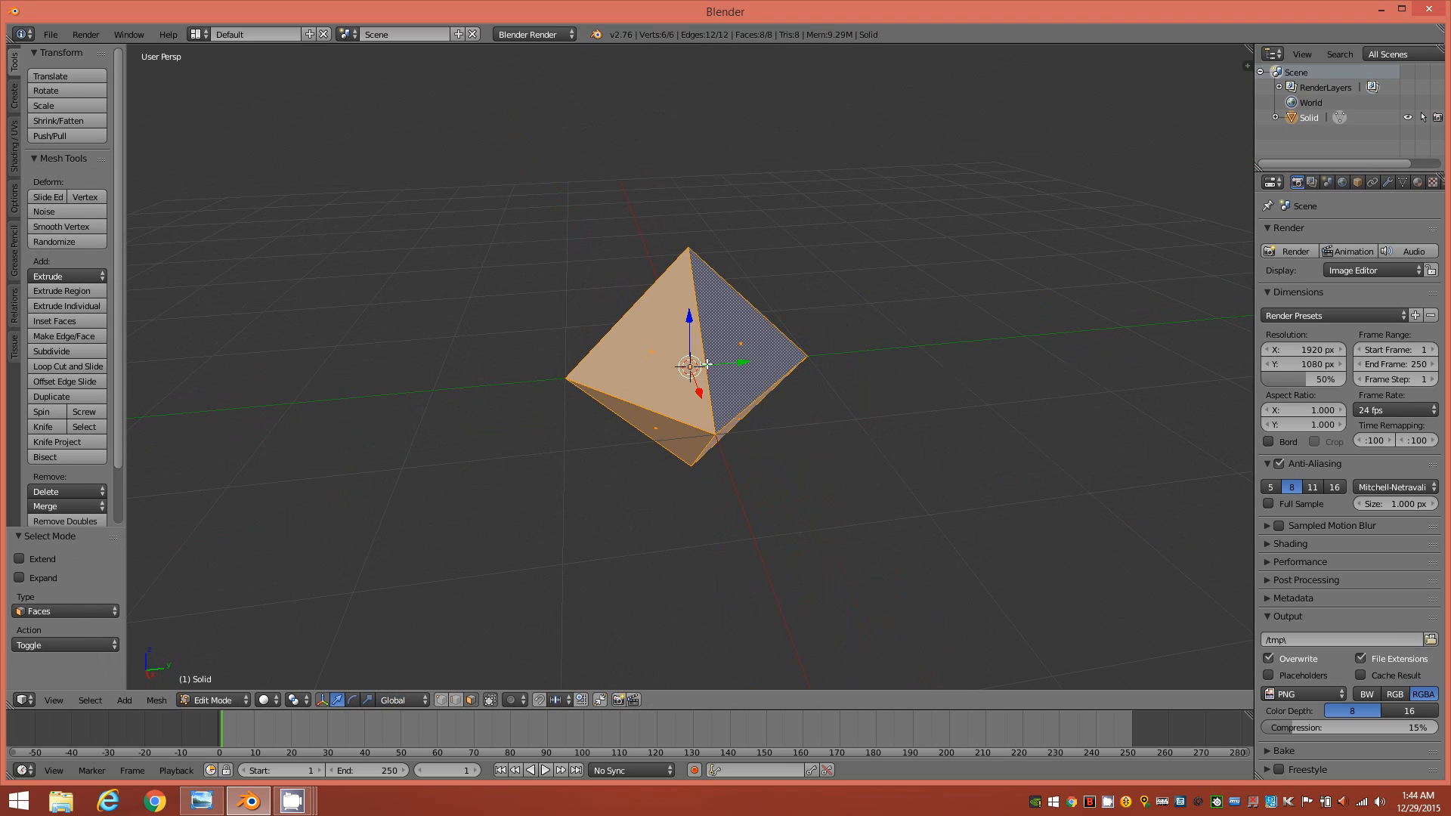
pyautogui.moveTo(790, 448)
pyautogui.mouseDown(button='middle')
pyautogui.moveTo(719, 460)
pyautogui.moveTo(710, 508)
pyautogui.moveTo(797, 451)
pyautogui.mouseUp(button='middle')
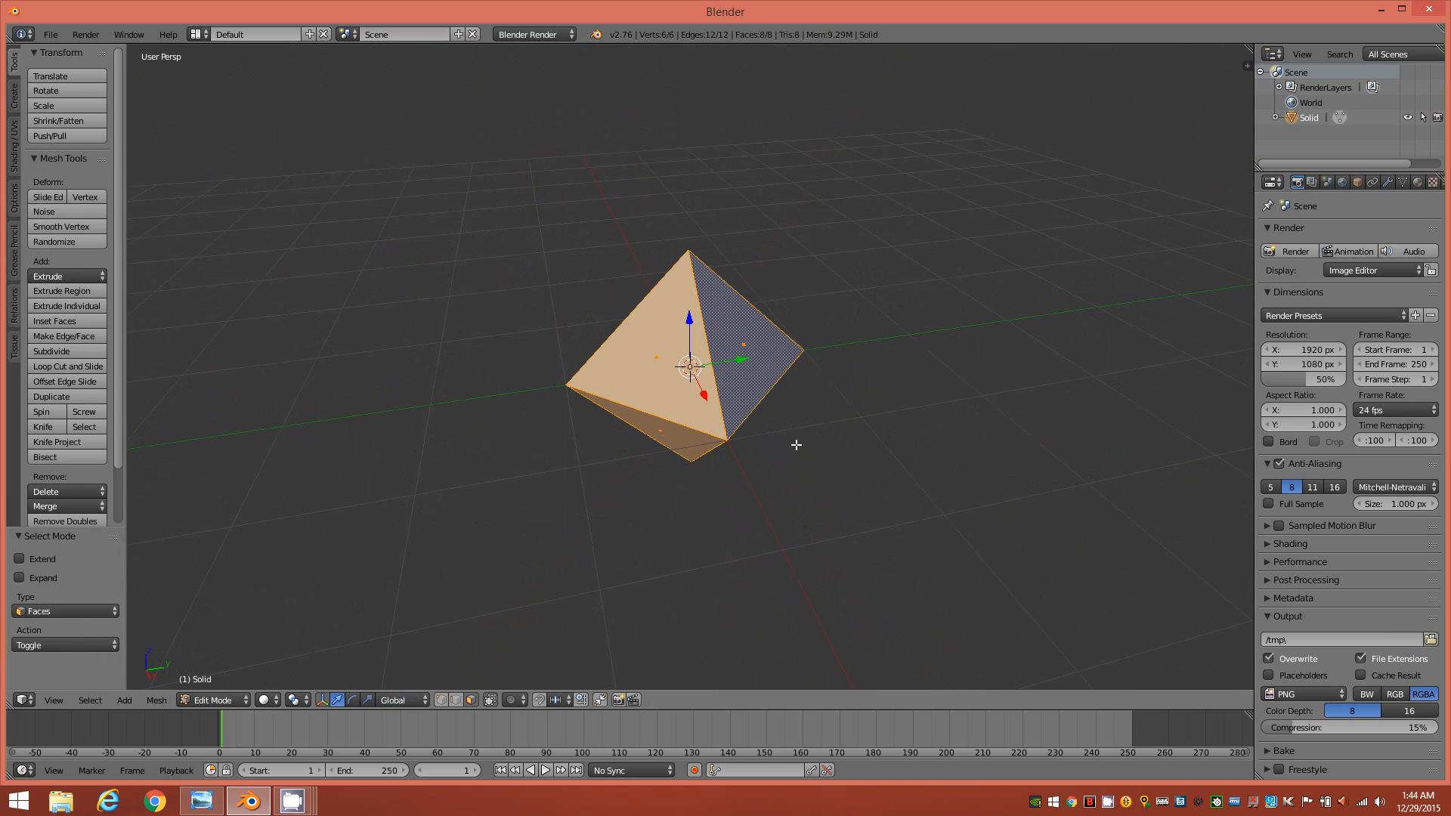
pyautogui.hotkey('ctrl', 'f')
pyautogui.click(796, 444)
pyautogui.moveTo(787, 440); pyautogui.dragTo(784, 401, button='middle')
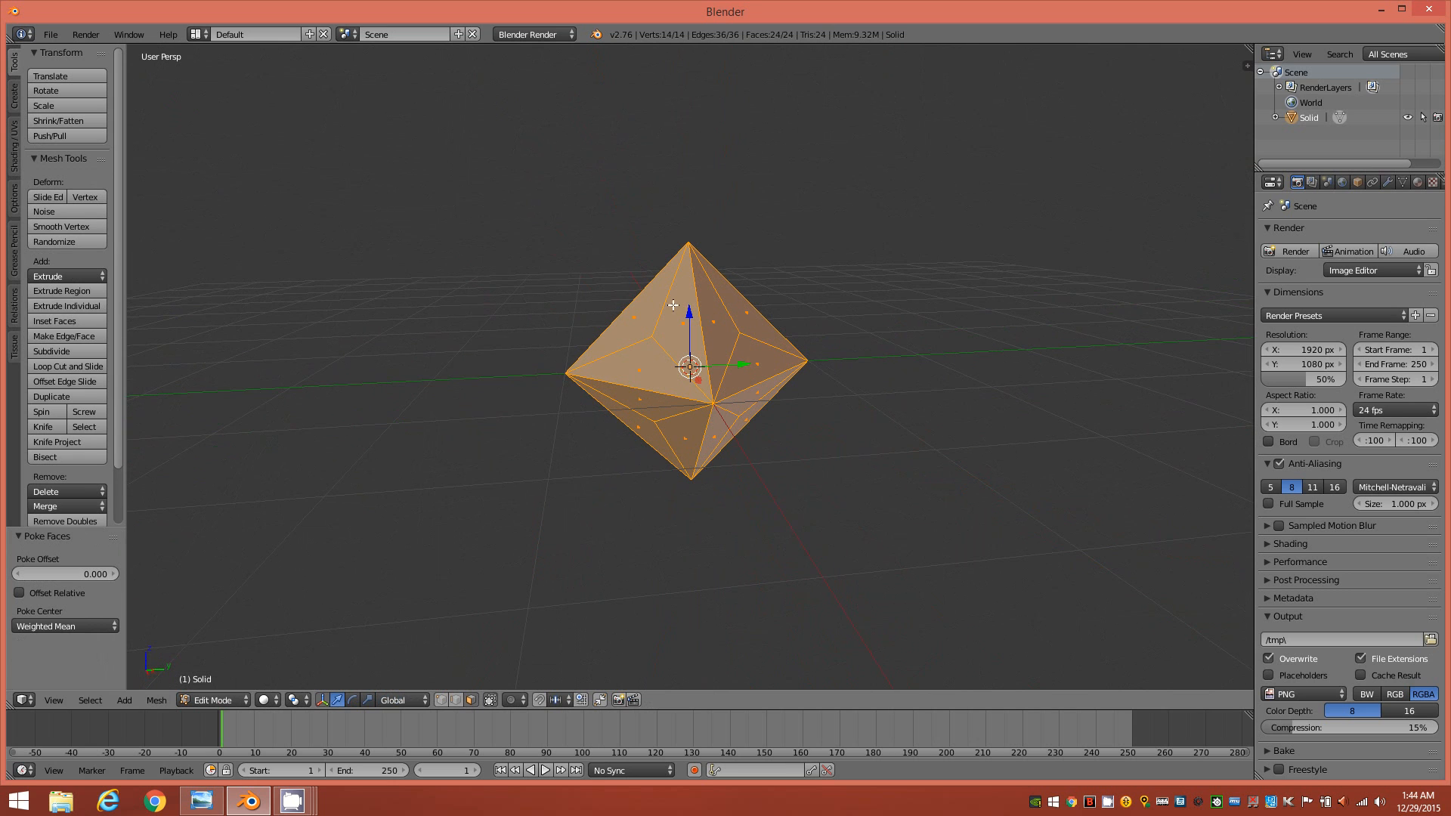
pyautogui.moveTo(657, 358); pyautogui.dragTo(788, 389, button='middle')
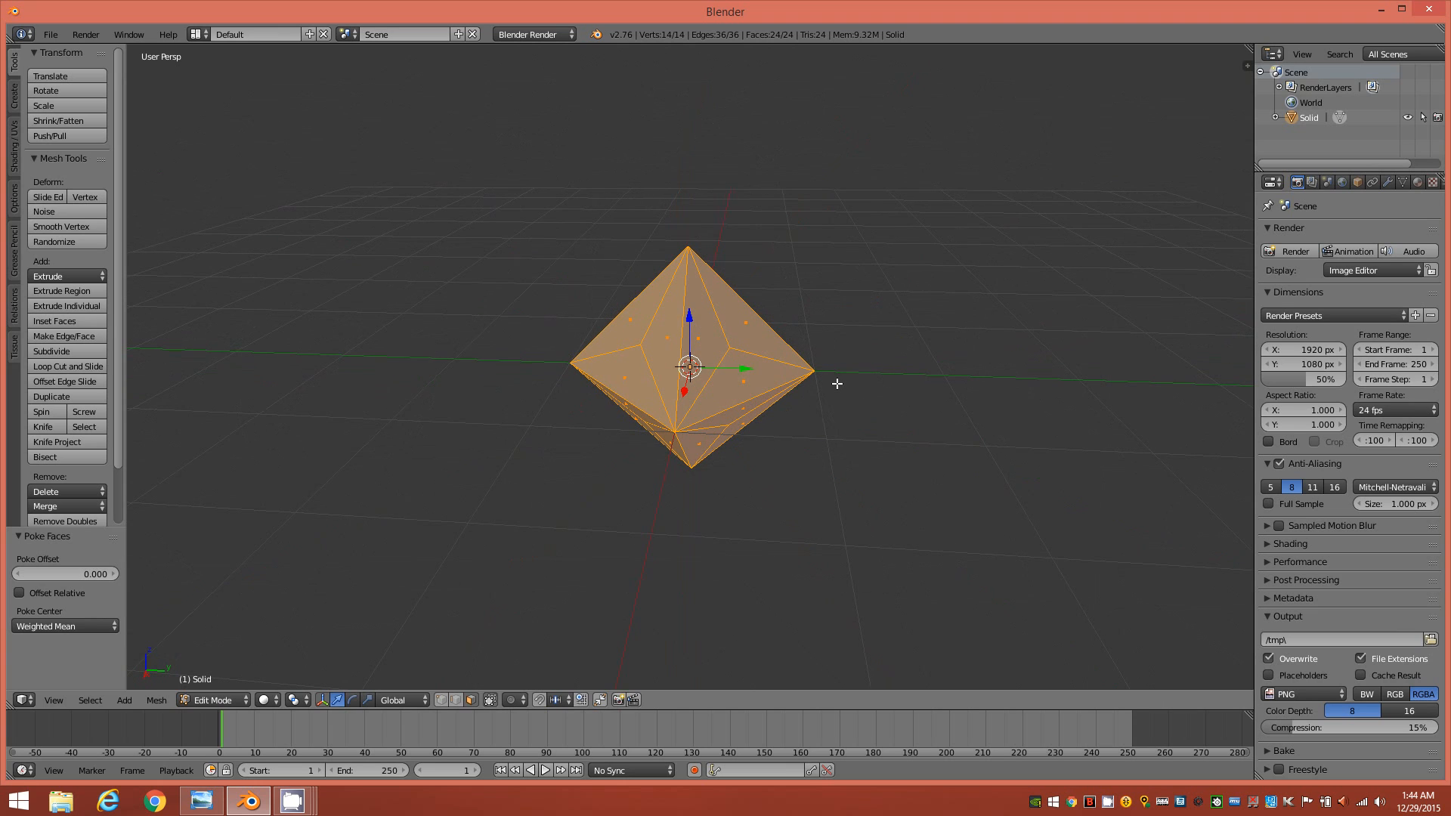
# - In vertex selection, select all face-centre vertices by matching their amount of connecting edges, and scale them by 3 on every axis
pyautogui.hotkey('ctrl', 'Tab')
pyautogui.press('1')
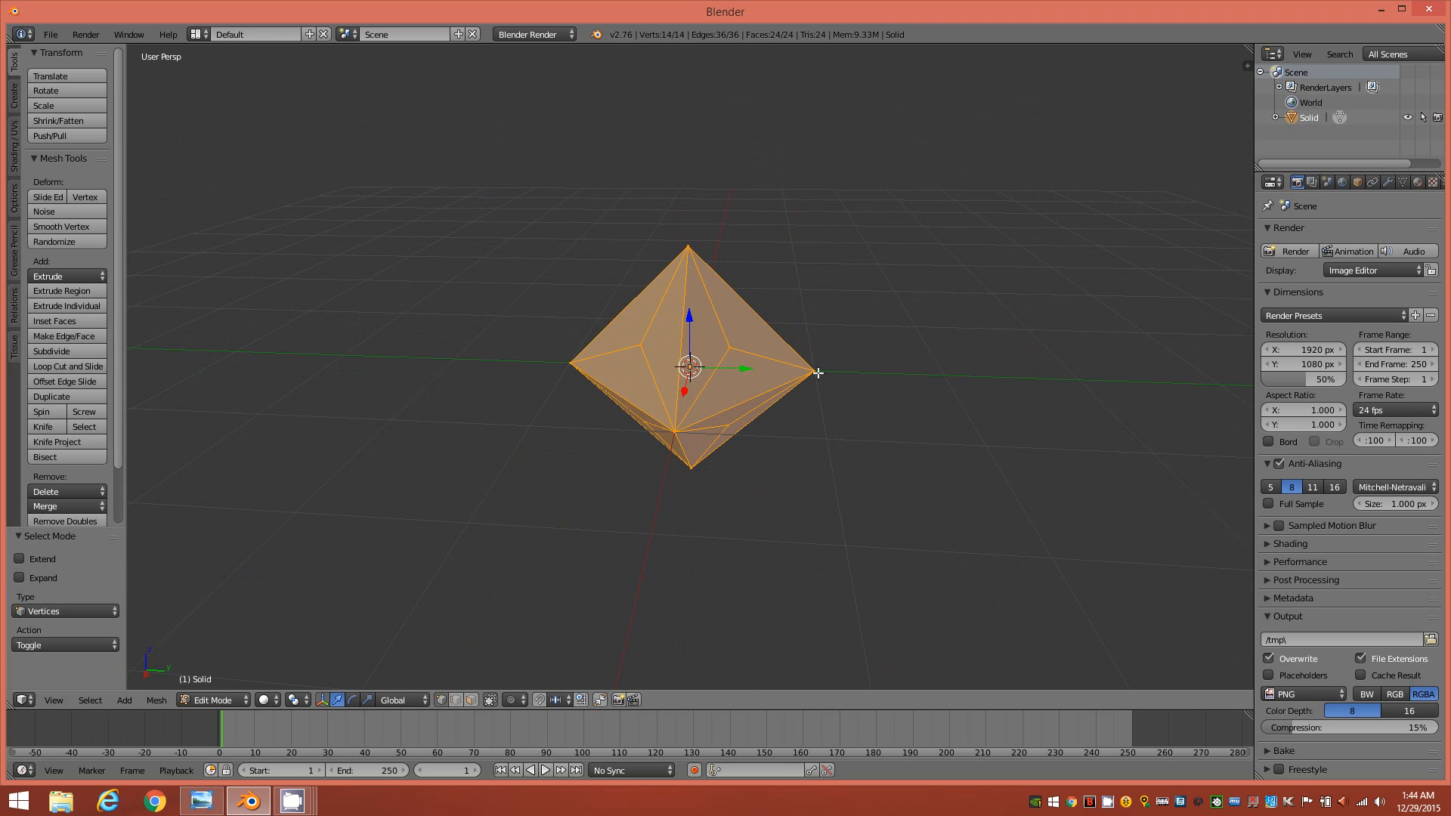
pyautogui.rightClick(641, 345)
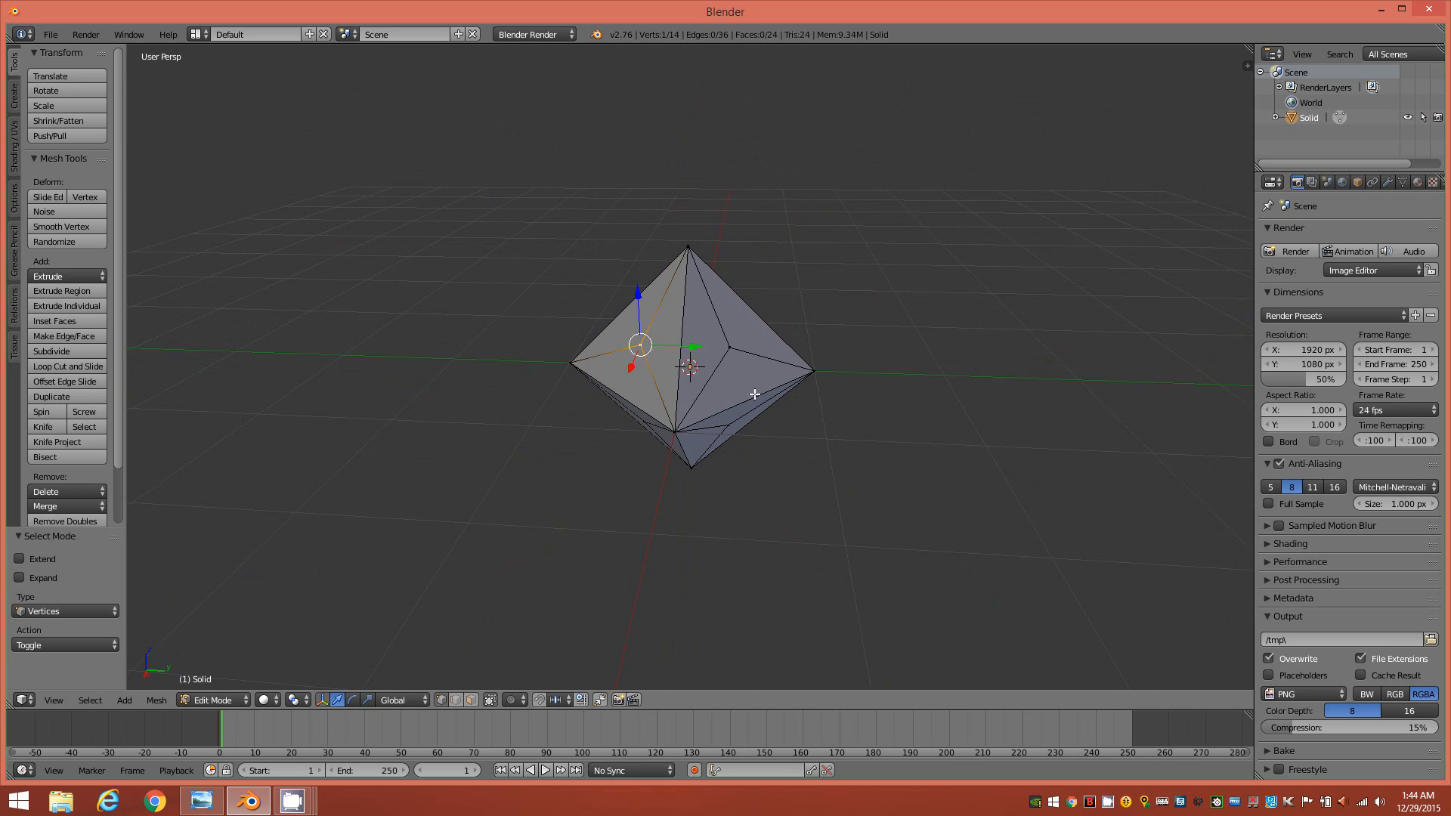
pyautogui.moveTo(748, 395)
pyautogui.mouseDown(button='middle')
pyautogui.moveTo(780, 392)
pyautogui.moveTo(748, 395)
pyautogui.mouseUp(button='middle')
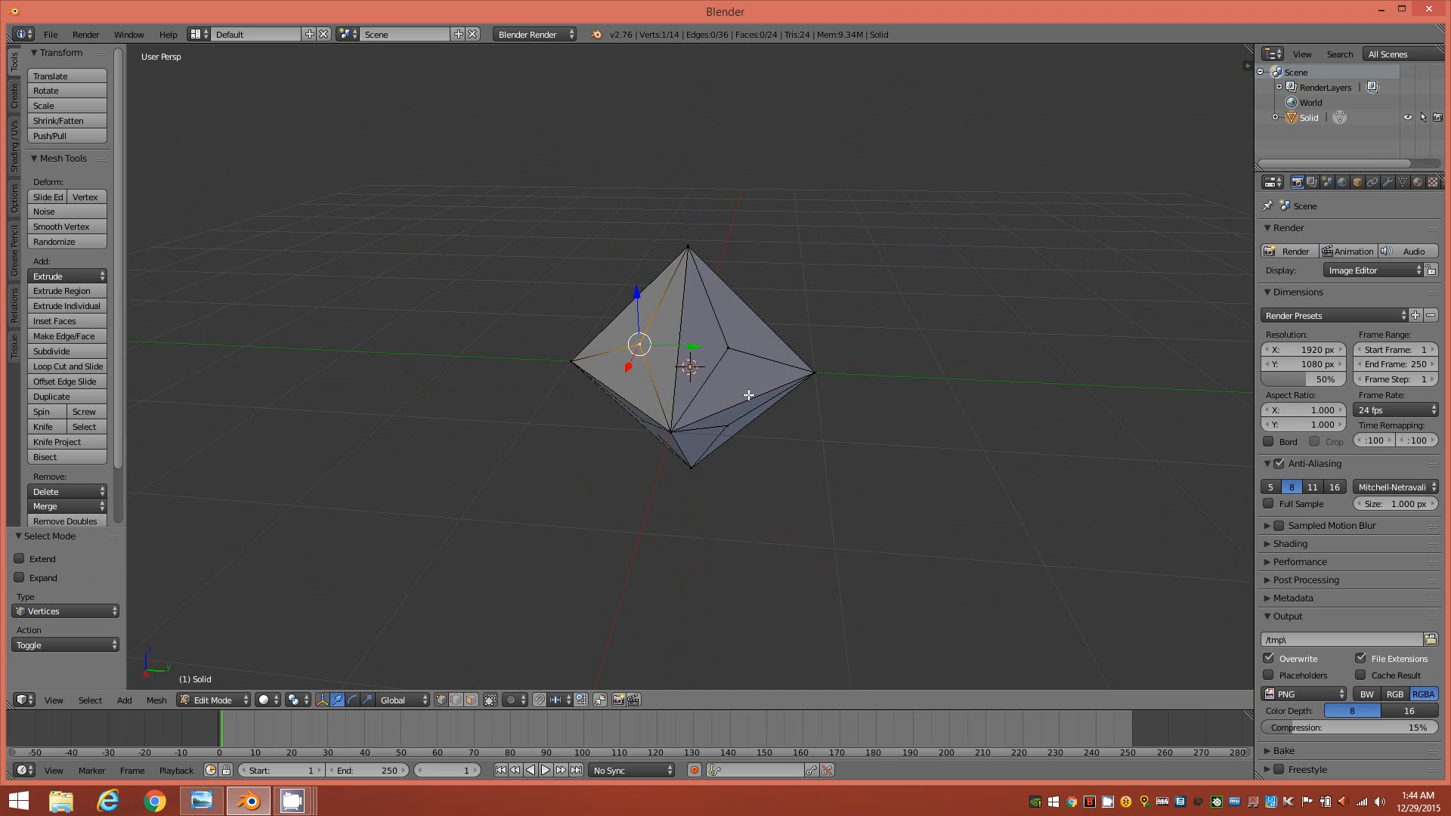
pyautogui.hotkey('shift', 'g')
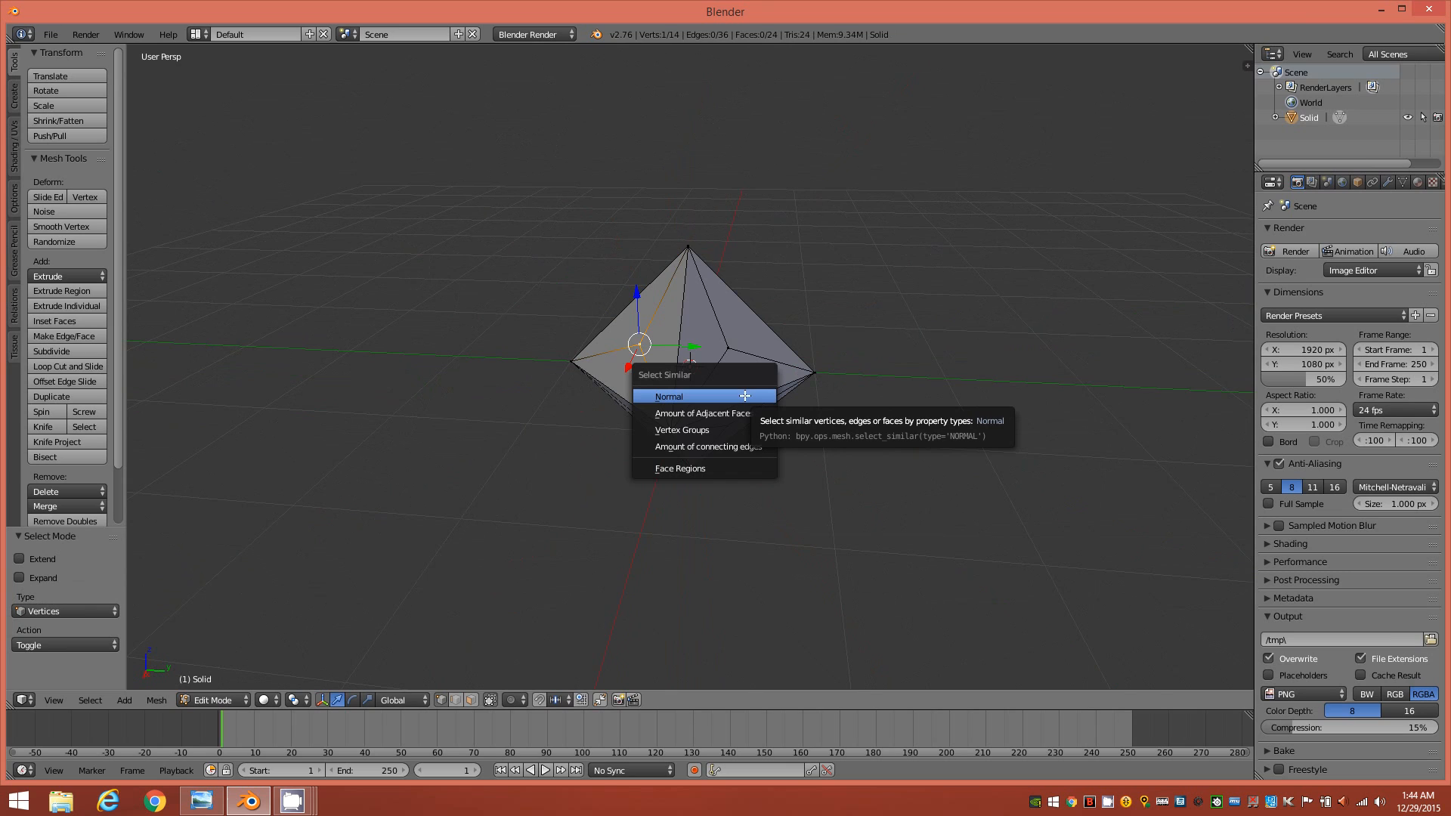
pyautogui.click(742, 446)
pyautogui.moveTo(749, 457); pyautogui.dragTo(884, 428, button='middle')
pyautogui.moveTo(804, 454); pyautogui.dragTo(774, 411, button='middle')
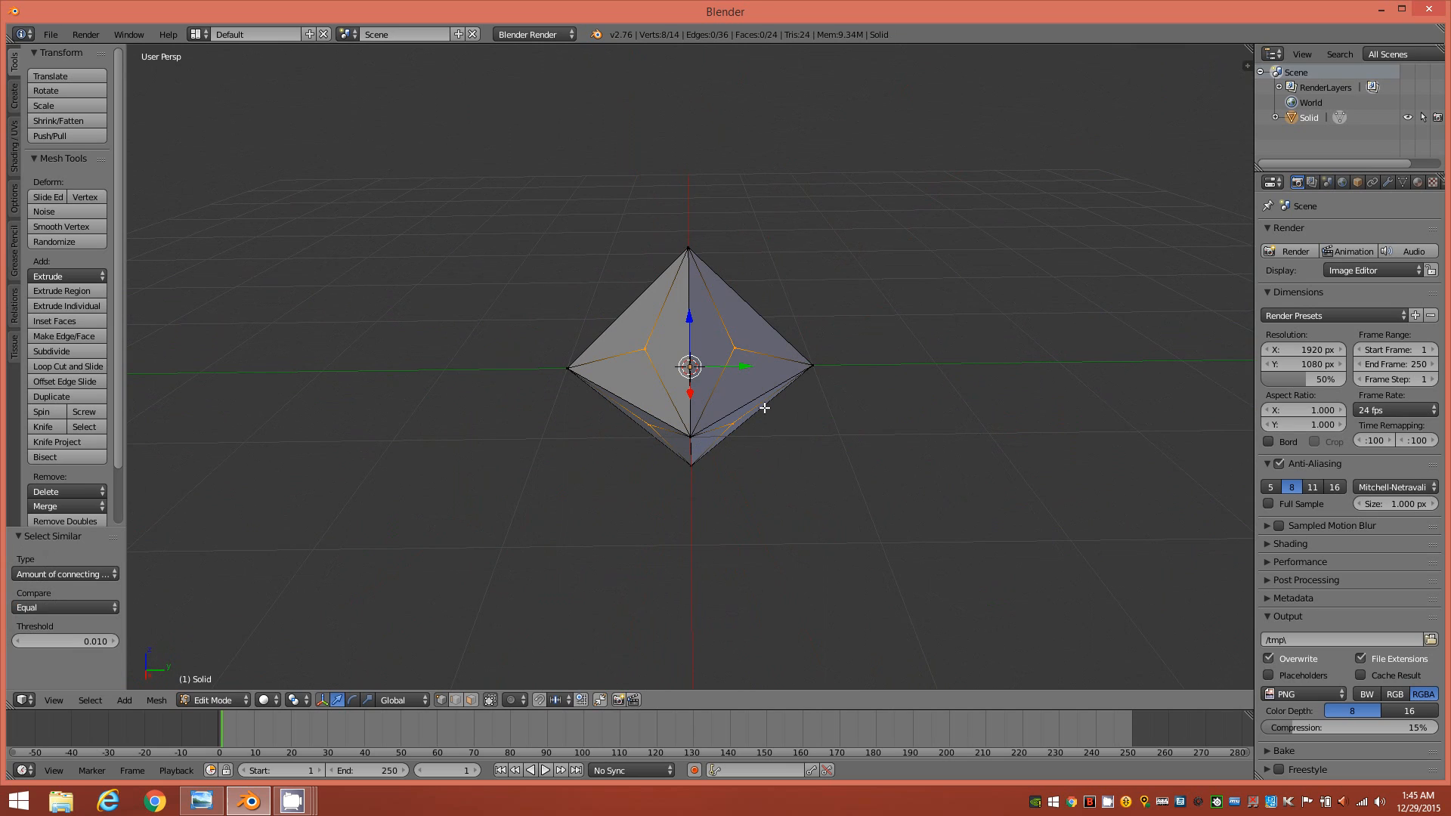
pyautogui.press('s')
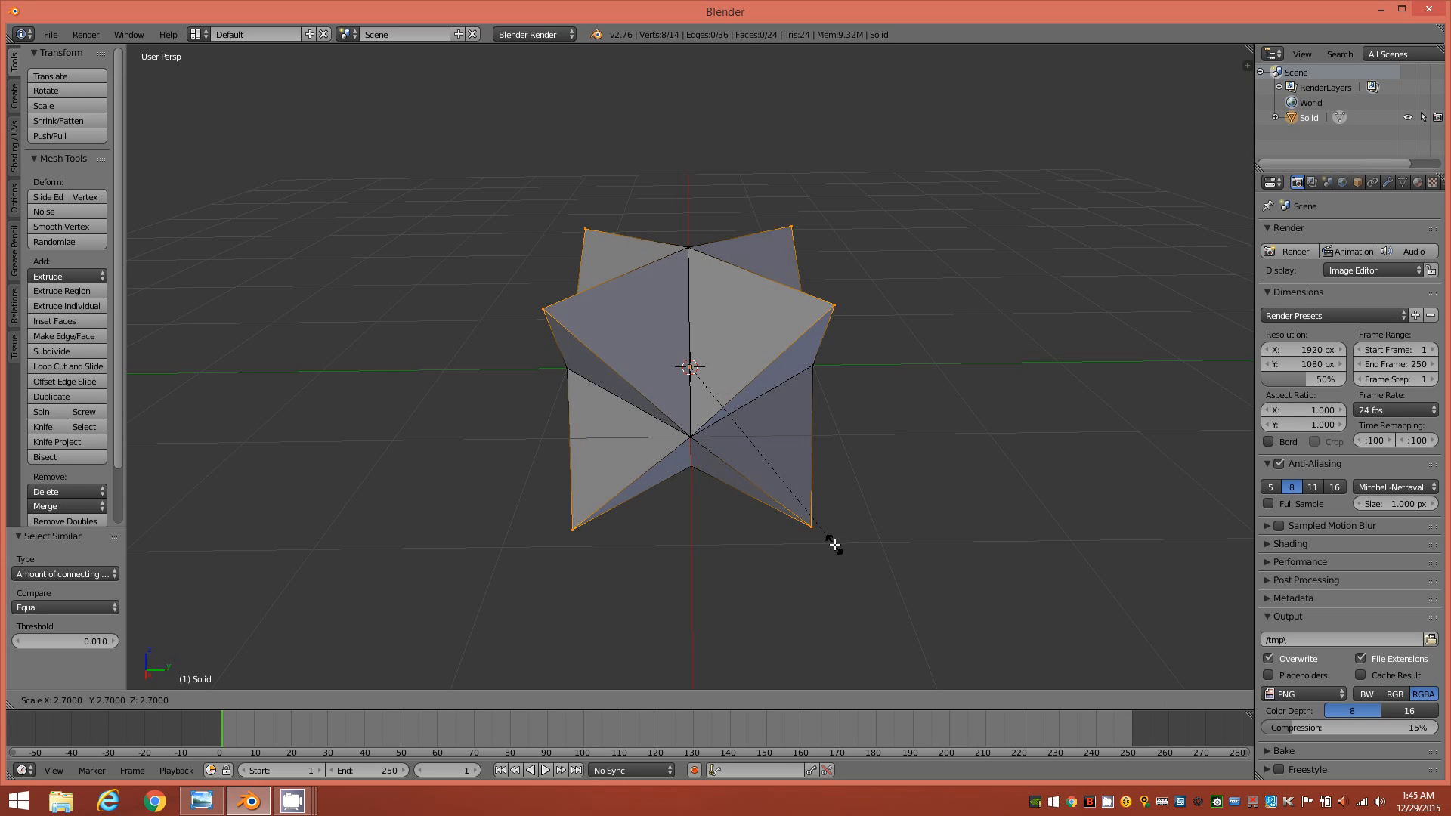
pyautogui.click(843, 572)
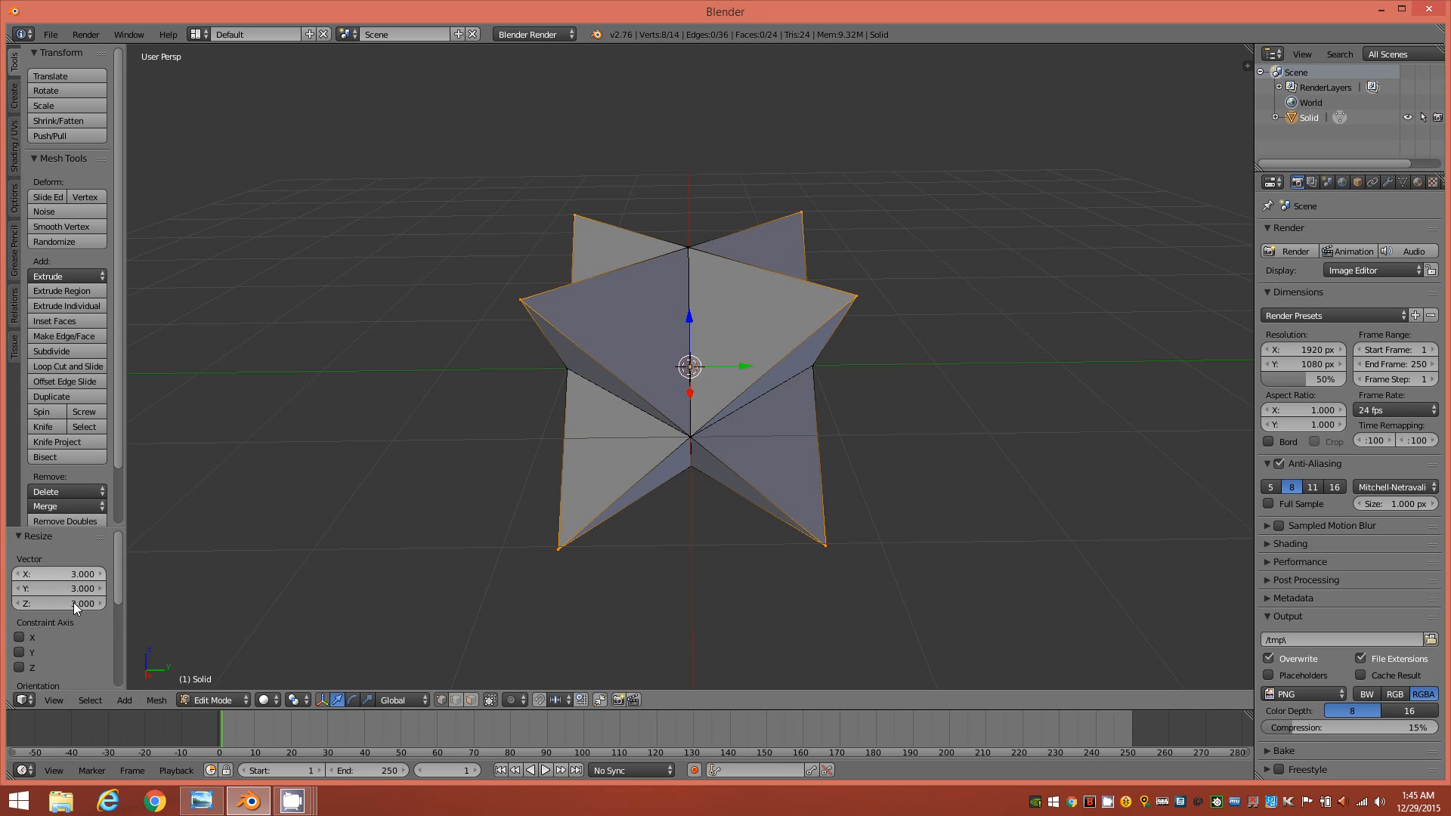
pyautogui.moveTo(647, 470); pyautogui.dragTo(727, 450, button='middle')
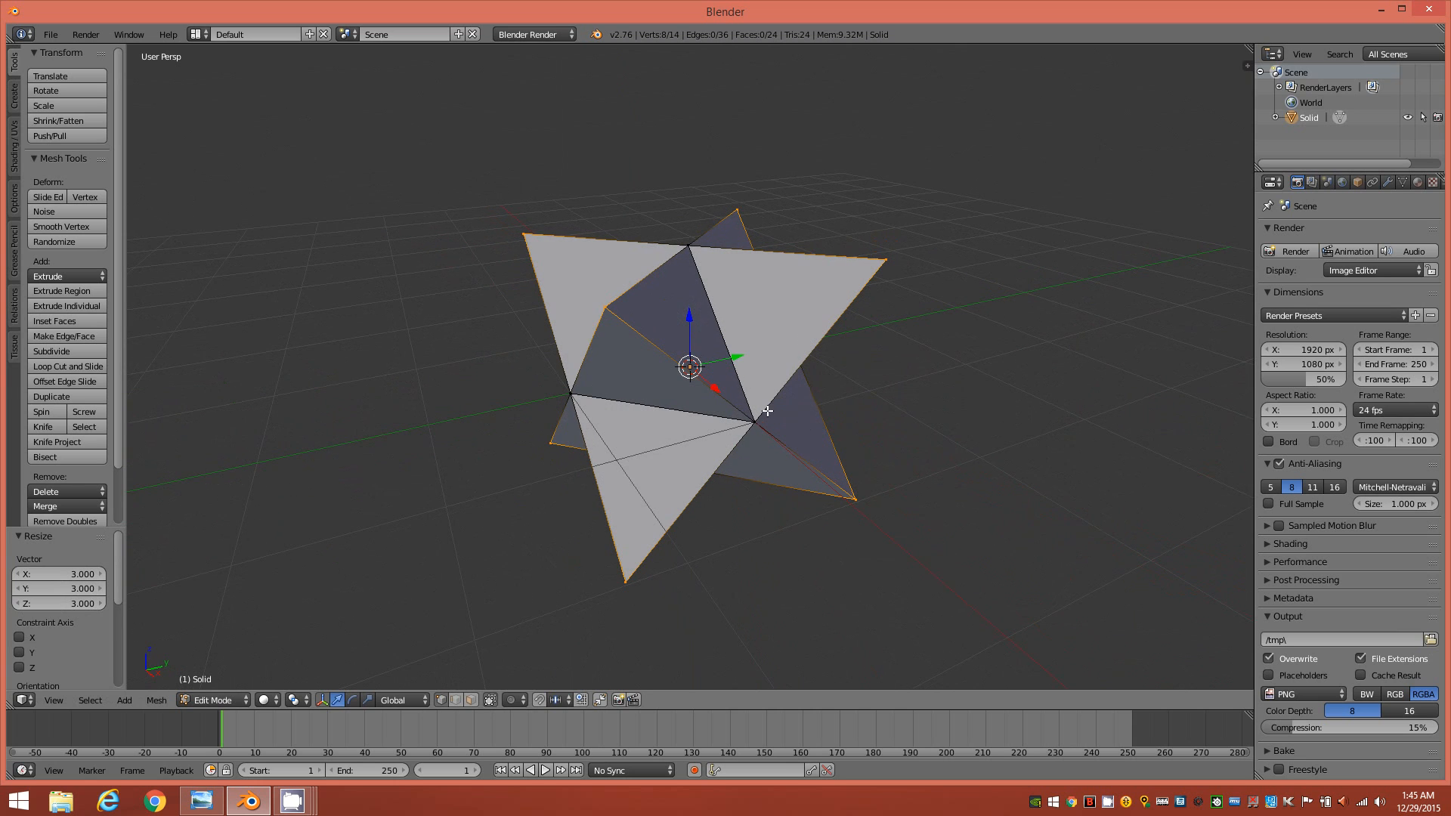
pyautogui.moveTo(803, 446); pyautogui.dragTo(772, 437, button='middle')
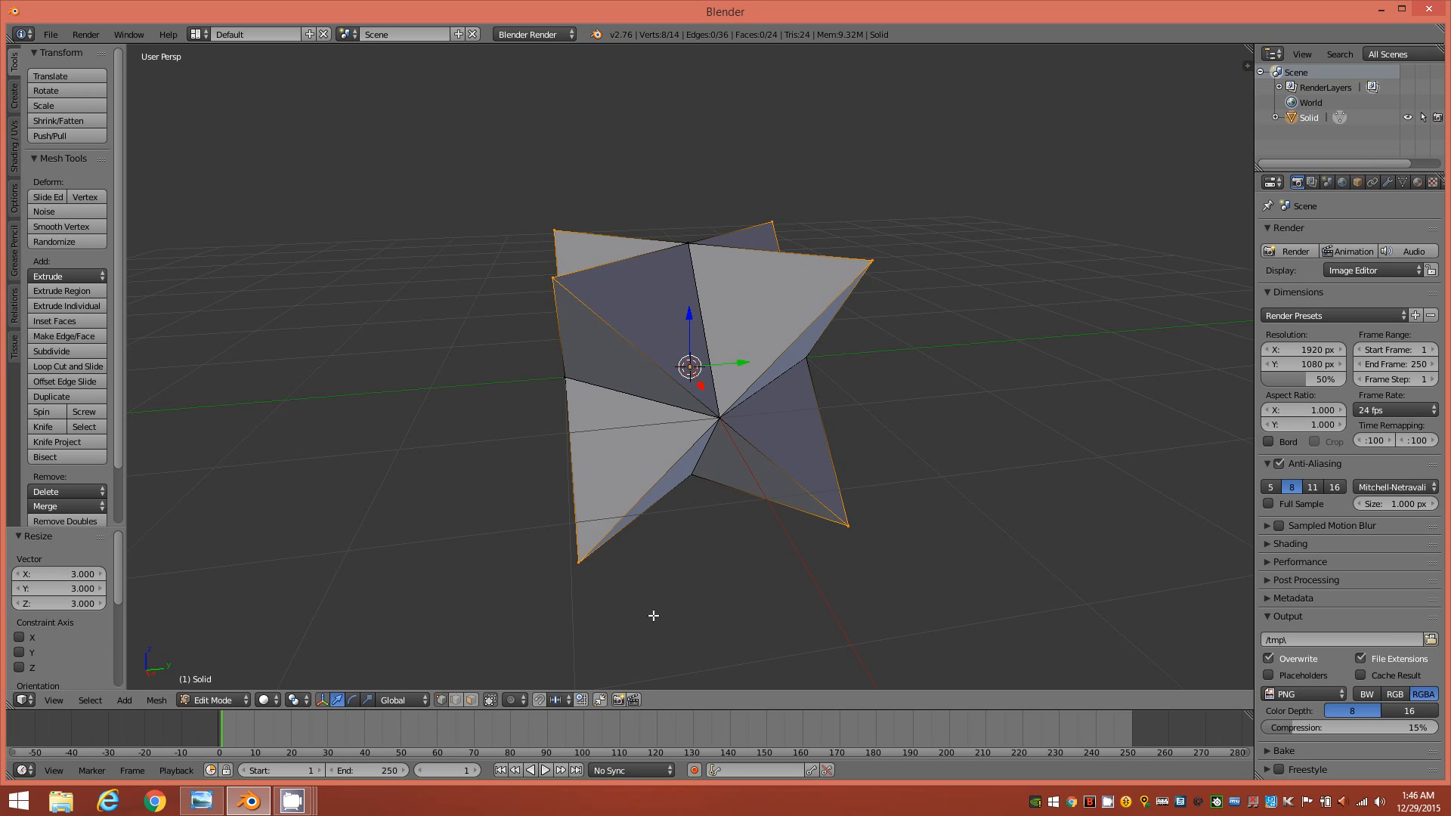
# - Switch to edge selection, invert the selection to the original octahedron edges and dissolve them to merge the coplanar faces
pyautogui.click(457, 700)
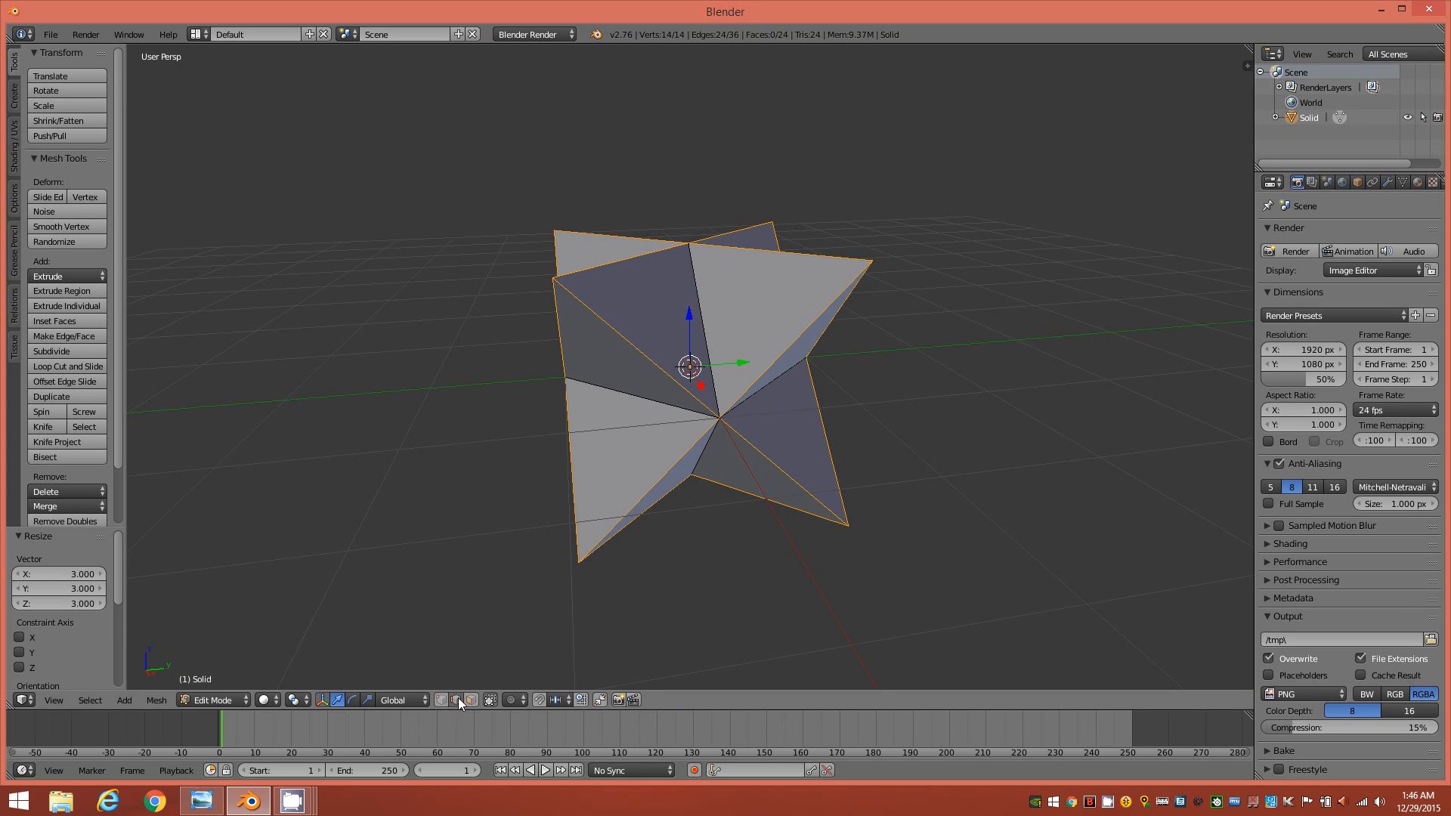
pyautogui.moveTo(806, 509)
pyautogui.mouseDown(button='middle')
pyautogui.moveTo(761, 537)
pyautogui.moveTo(716, 529)
pyautogui.moveTo(801, 508)
pyautogui.moveTo(810, 466)
pyautogui.moveTo(849, 479)
pyautogui.moveTo(800, 513)
pyautogui.moveTo(785, 498)
pyautogui.mouseUp(button='middle')
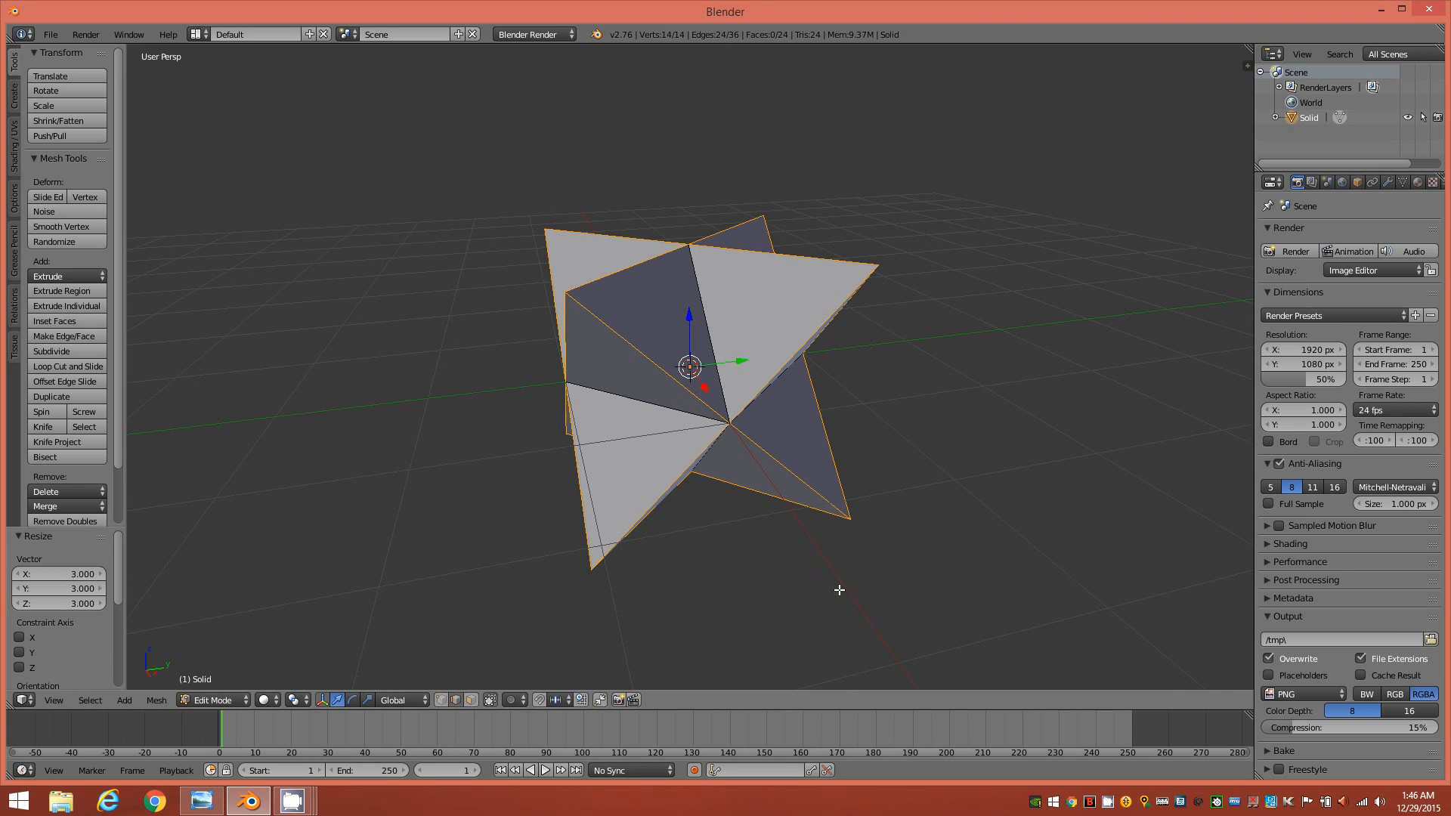
pyautogui.hotkey('ctrl', 'i')
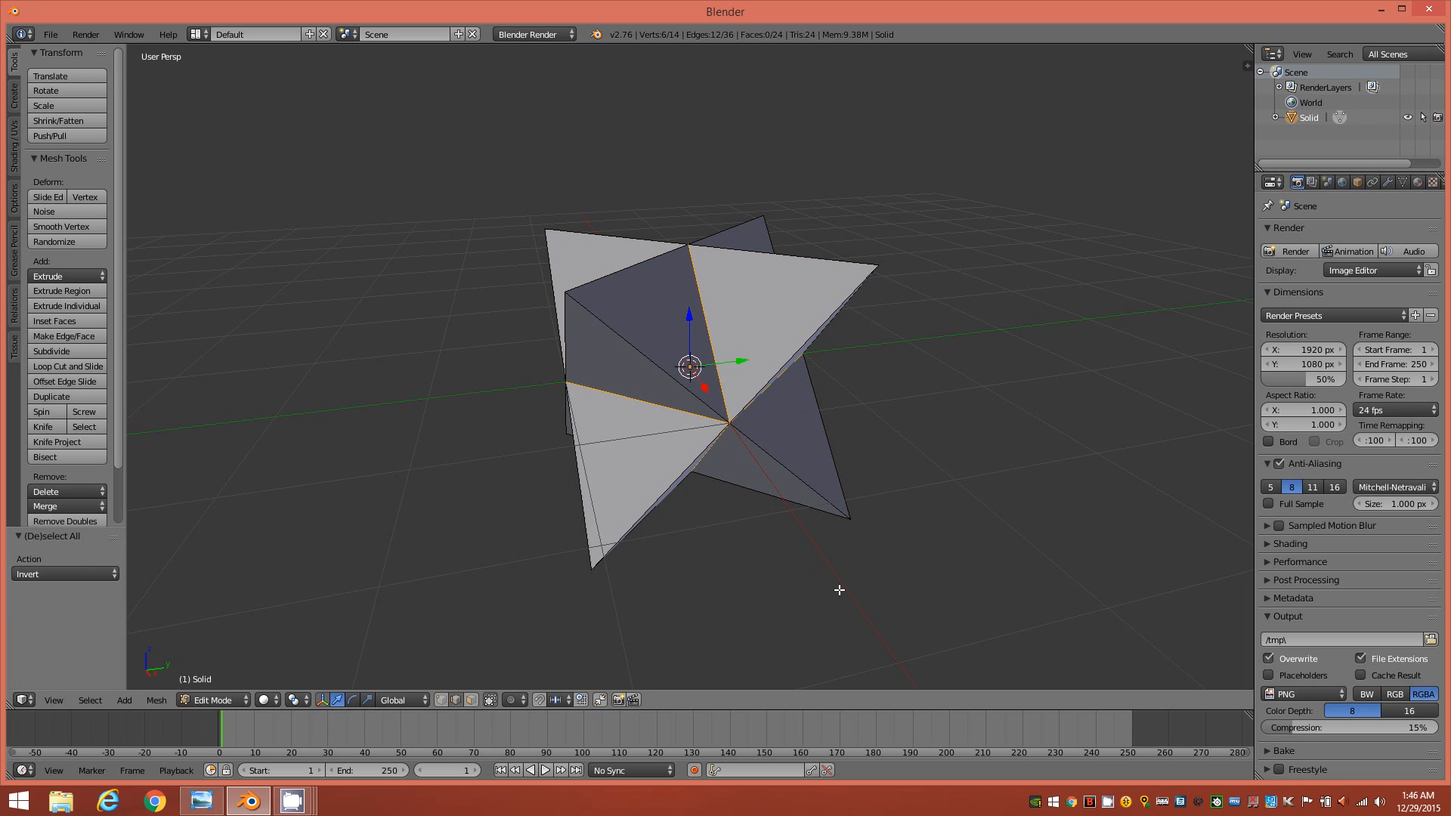
pyautogui.moveTo(848, 557)
pyautogui.mouseDown(button='middle')
pyautogui.moveTo(800, 541)
pyautogui.moveTo(814, 509)
pyautogui.moveTo(868, 519)
pyautogui.moveTo(840, 552)
pyautogui.moveTo(816, 501)
pyautogui.moveTo(849, 495)
pyautogui.moveTo(859, 537)
pyautogui.moveTo(823, 512)
pyautogui.moveTo(929, 547)
pyautogui.moveTo(864, 547)
pyautogui.mouseUp(button='middle')
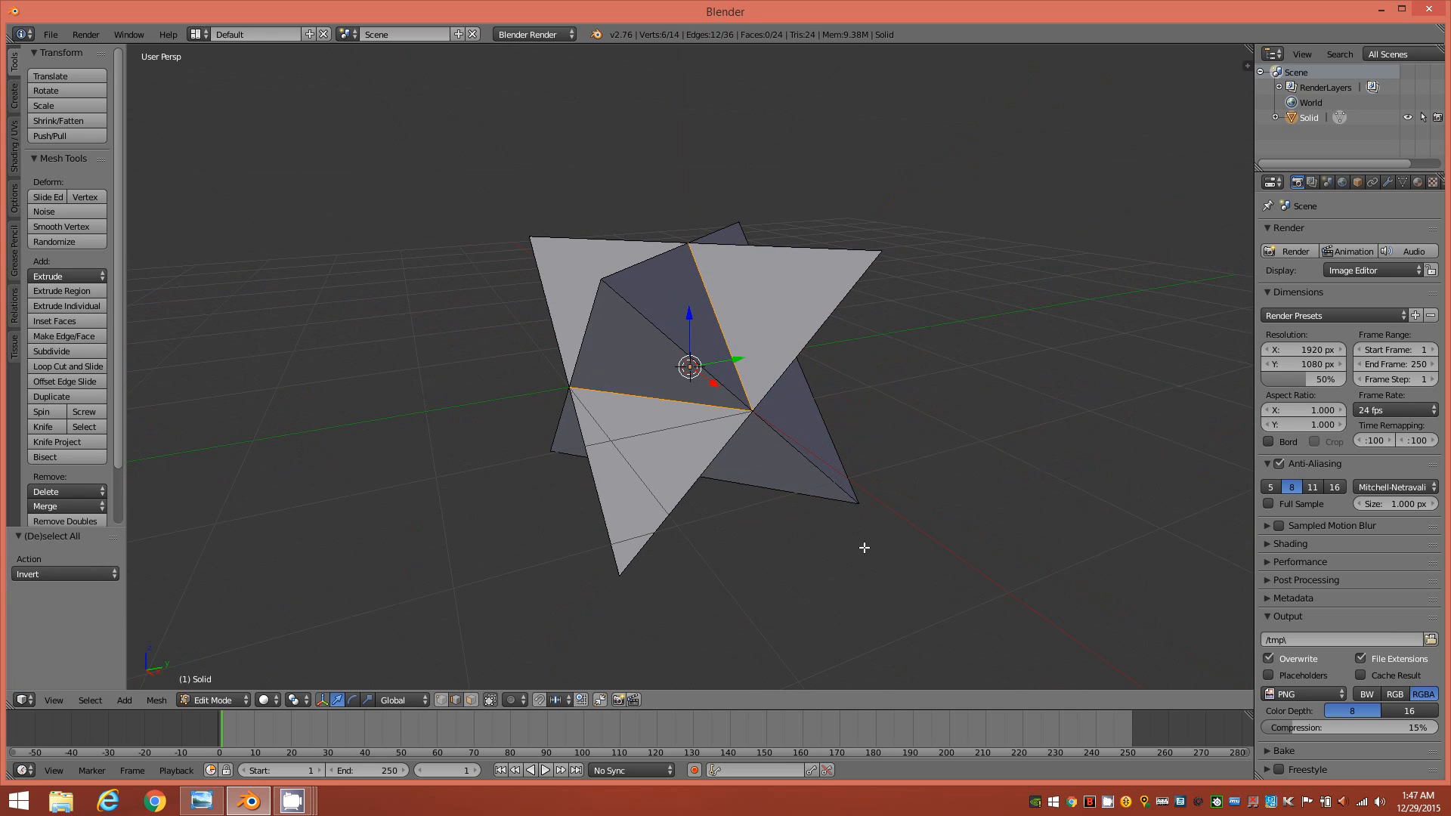
pyautogui.press('x')
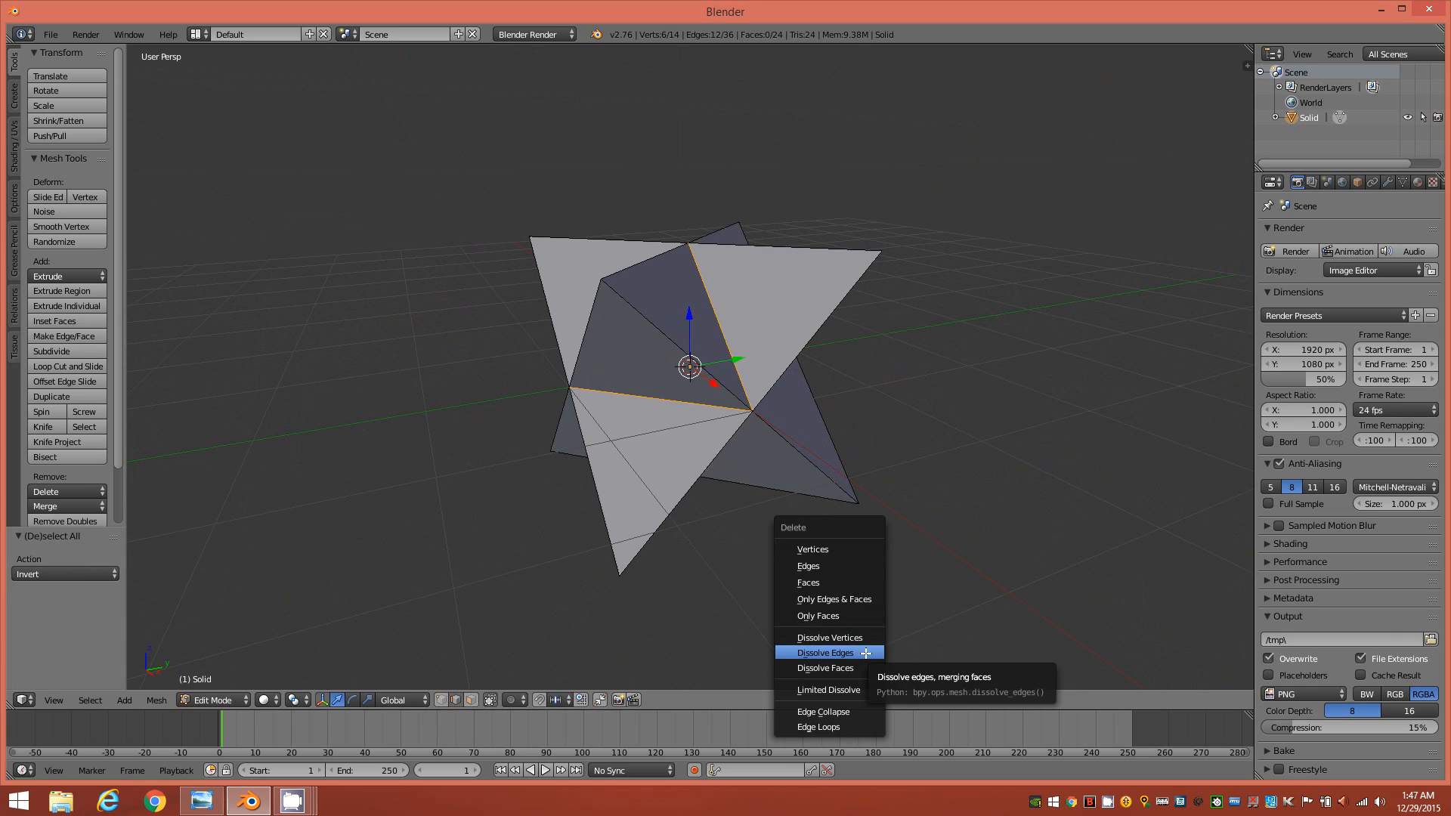
pyautogui.click(866, 652)
pyautogui.moveTo(865, 459); pyautogui.dragTo(828, 467, button='middle')
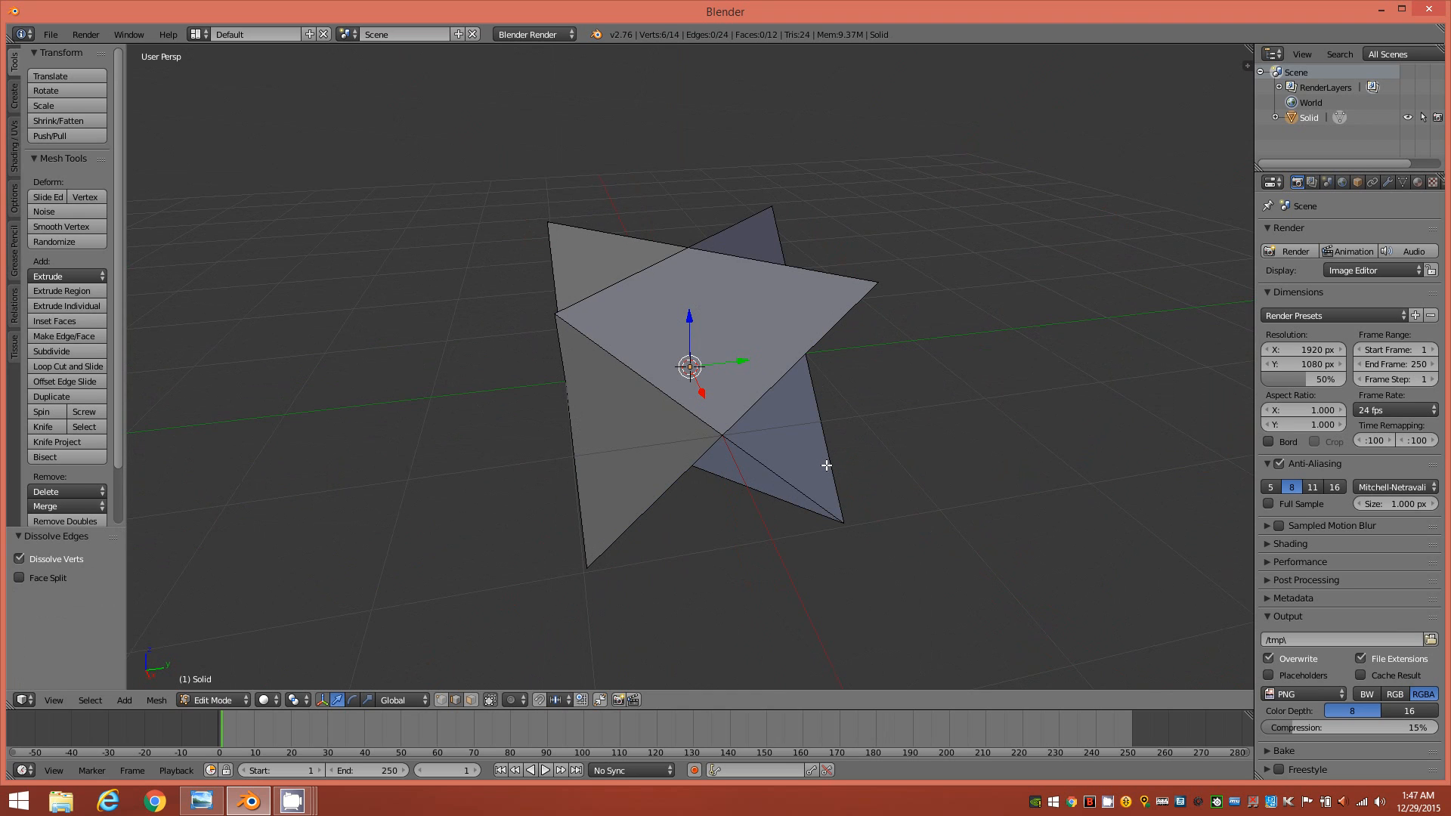
# - In face selection, select all faces of the star and extrude them outward as individual faces by about 0.197
pyautogui.press('3')
pyautogui.moveTo(803, 473); pyautogui.dragTo(796, 479, button='middle')
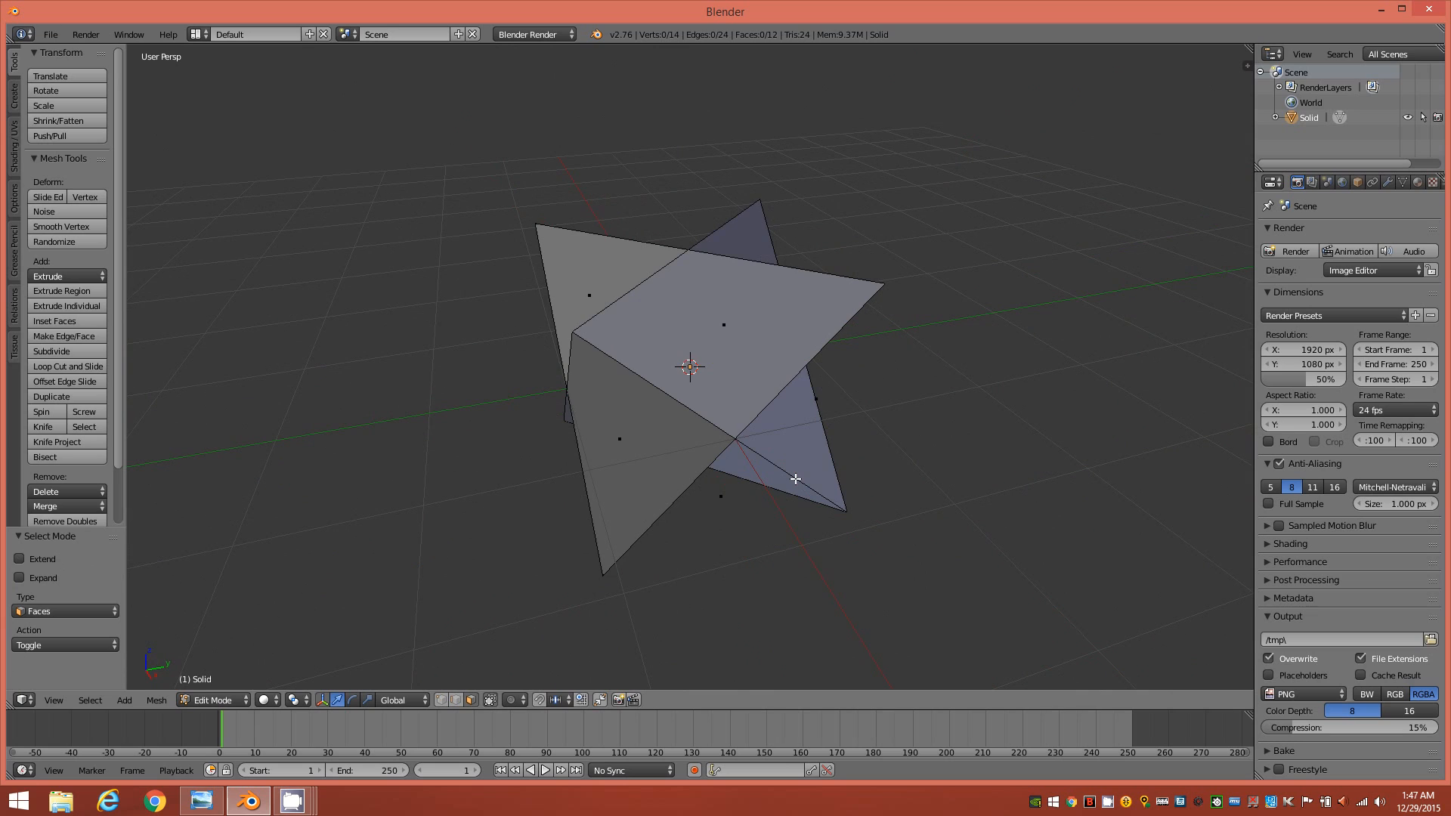
pyautogui.press('a')
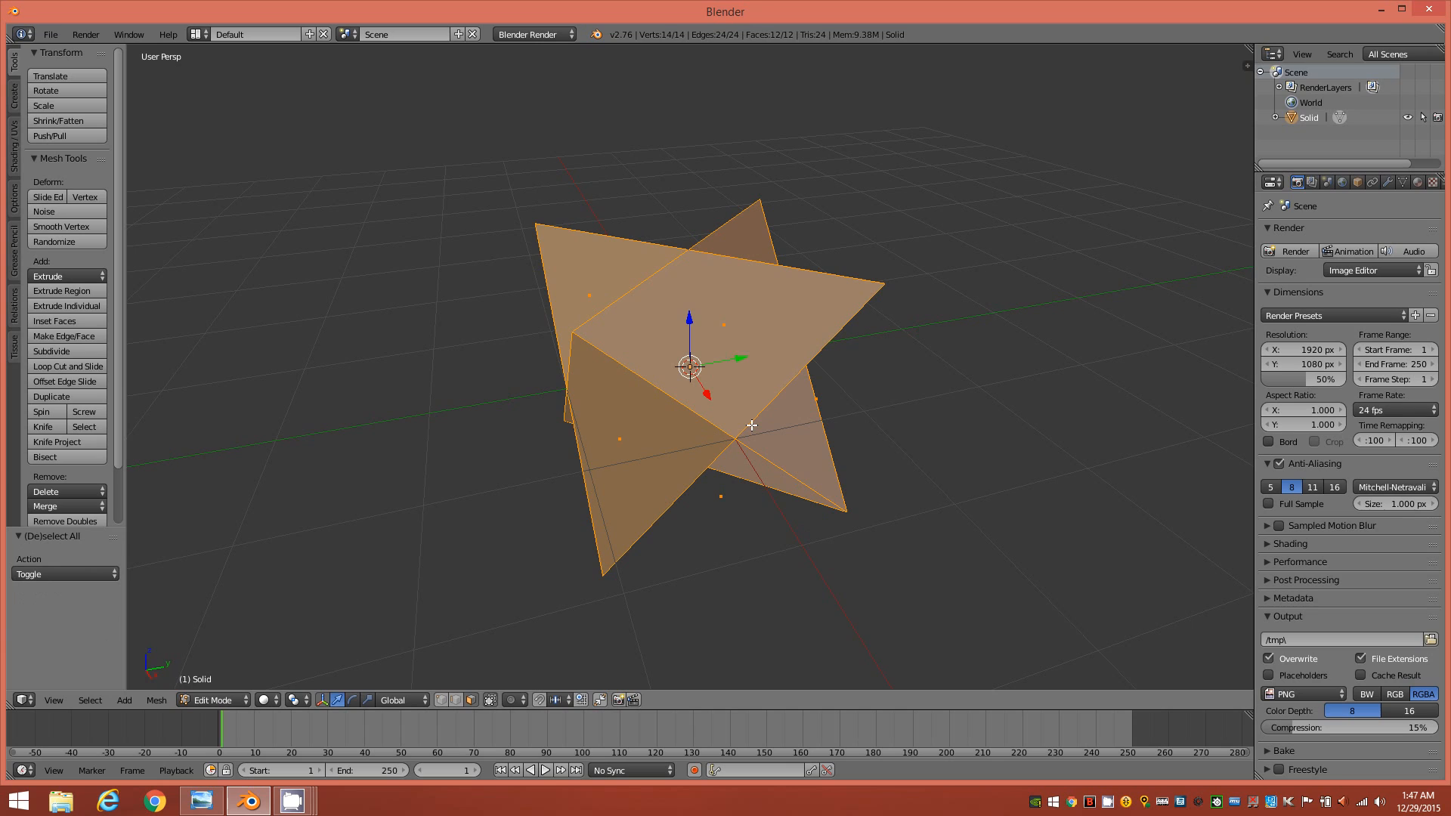
pyautogui.hotkey('alt', 'e')
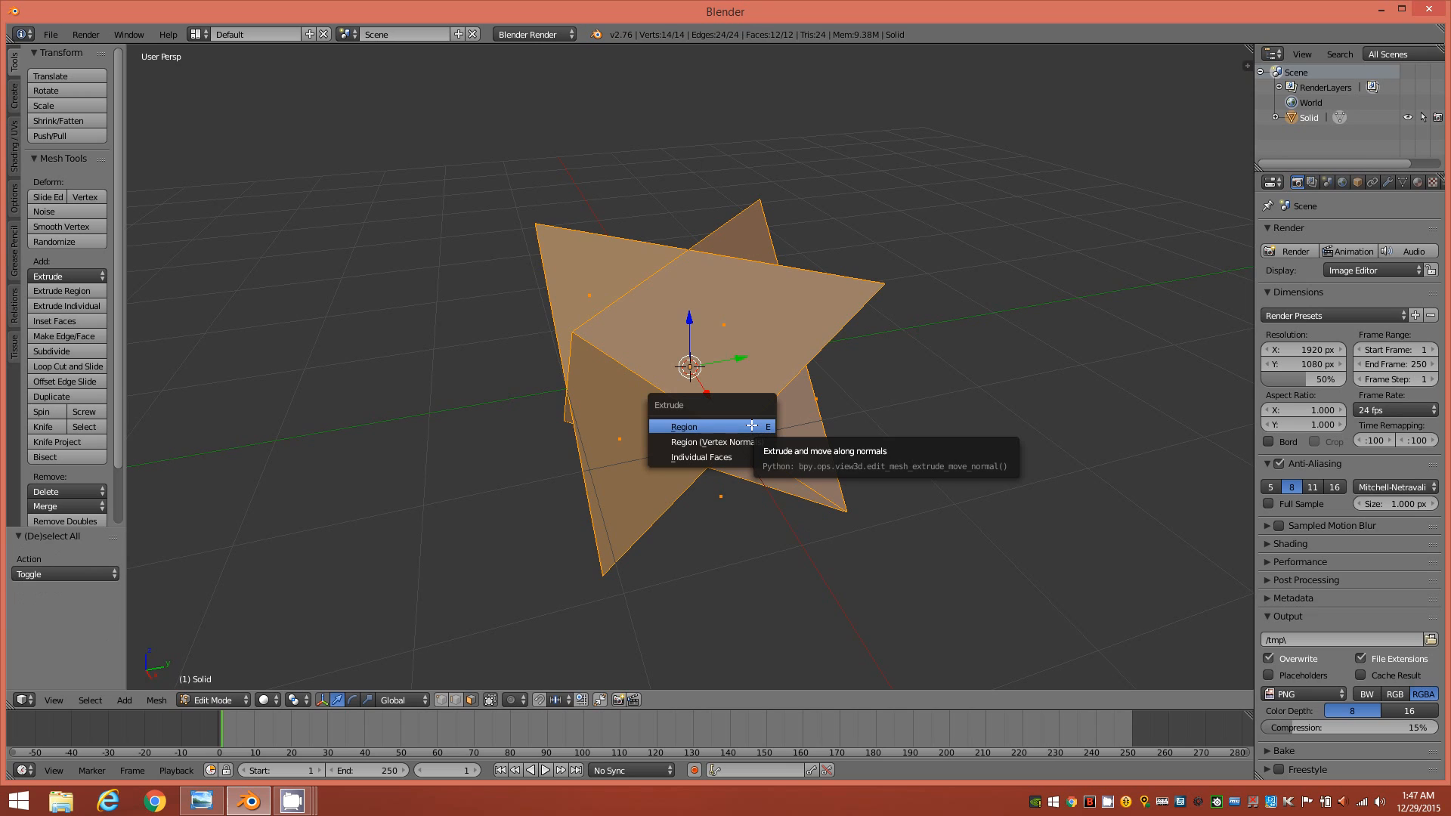
pyautogui.click(730, 458)
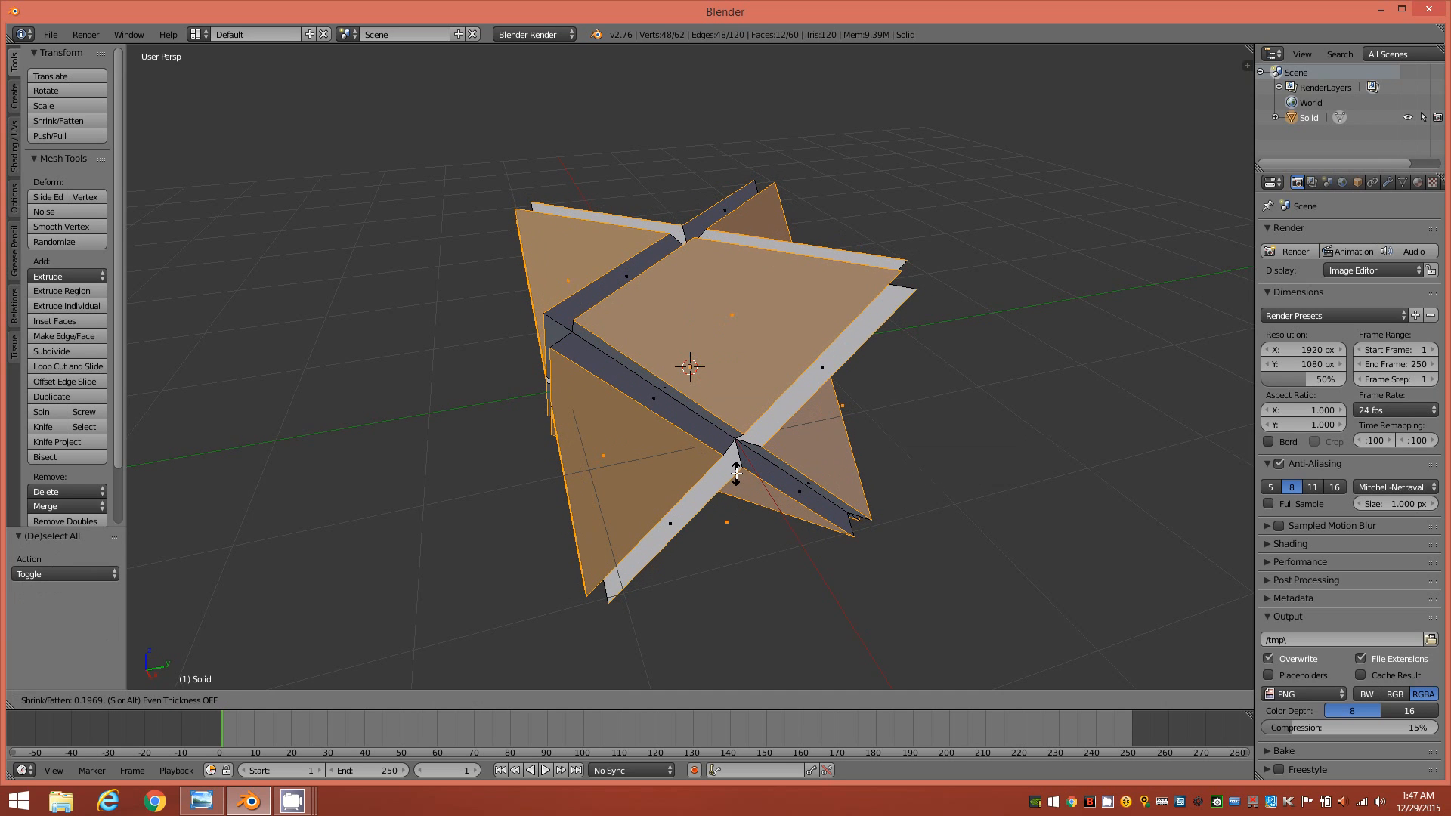
pyautogui.click(736, 473)
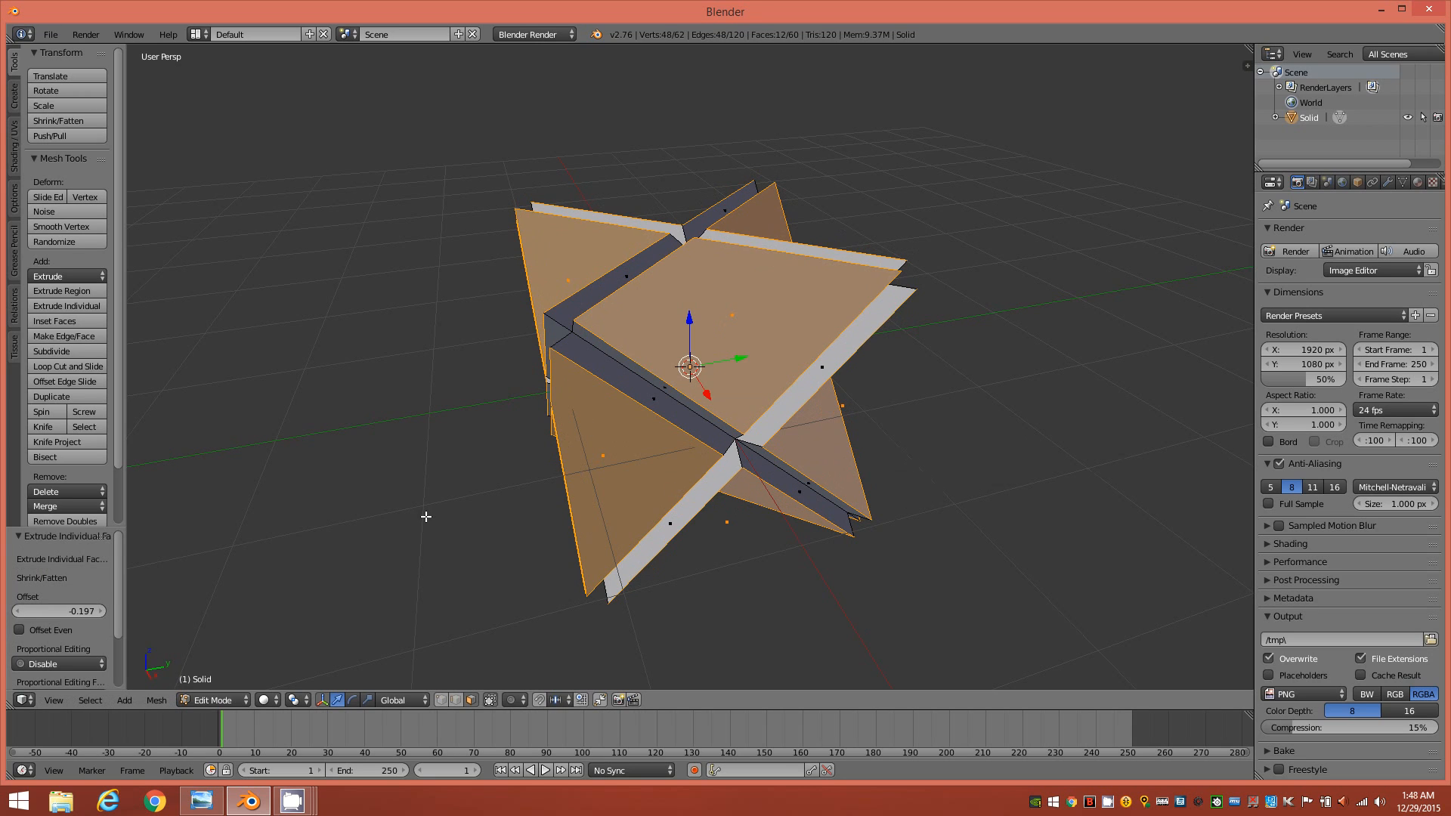
# - Set the offset of the individual-face extrusion to -0.25
pyautogui.click(86, 611)
pyautogui.press('BackSpace')
pyautogui.press('Return')
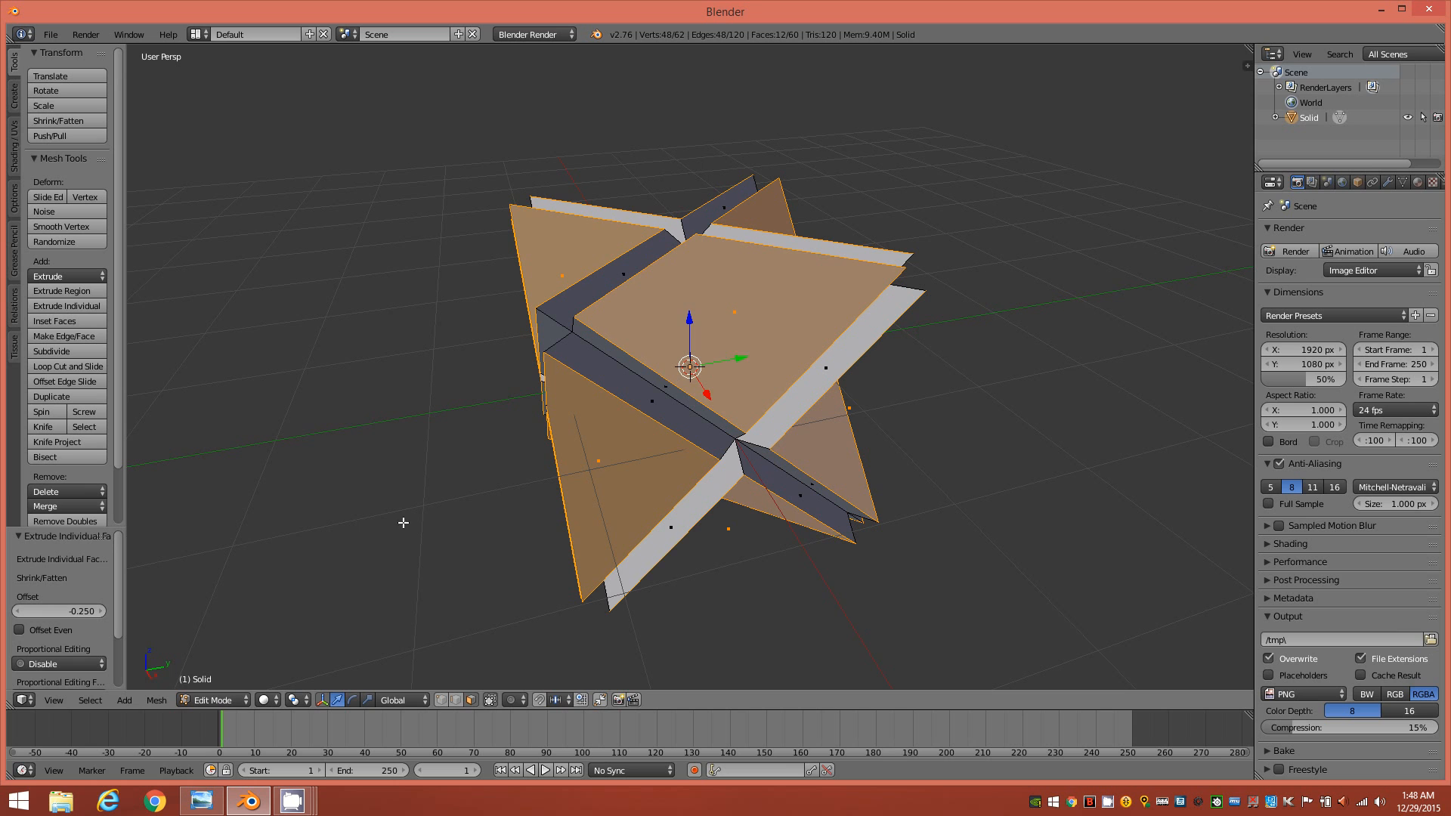
# - Delete the selected extruded cap faces of the star, using the Faces delete type
pyautogui.moveTo(714, 503); pyautogui.dragTo(763, 512, button='middle')
pyautogui.moveTo(718, 510)
pyautogui.mouseDown(button='middle')
pyautogui.moveTo(680, 517)
pyautogui.moveTo(721, 492)
pyautogui.mouseUp(button='middle')
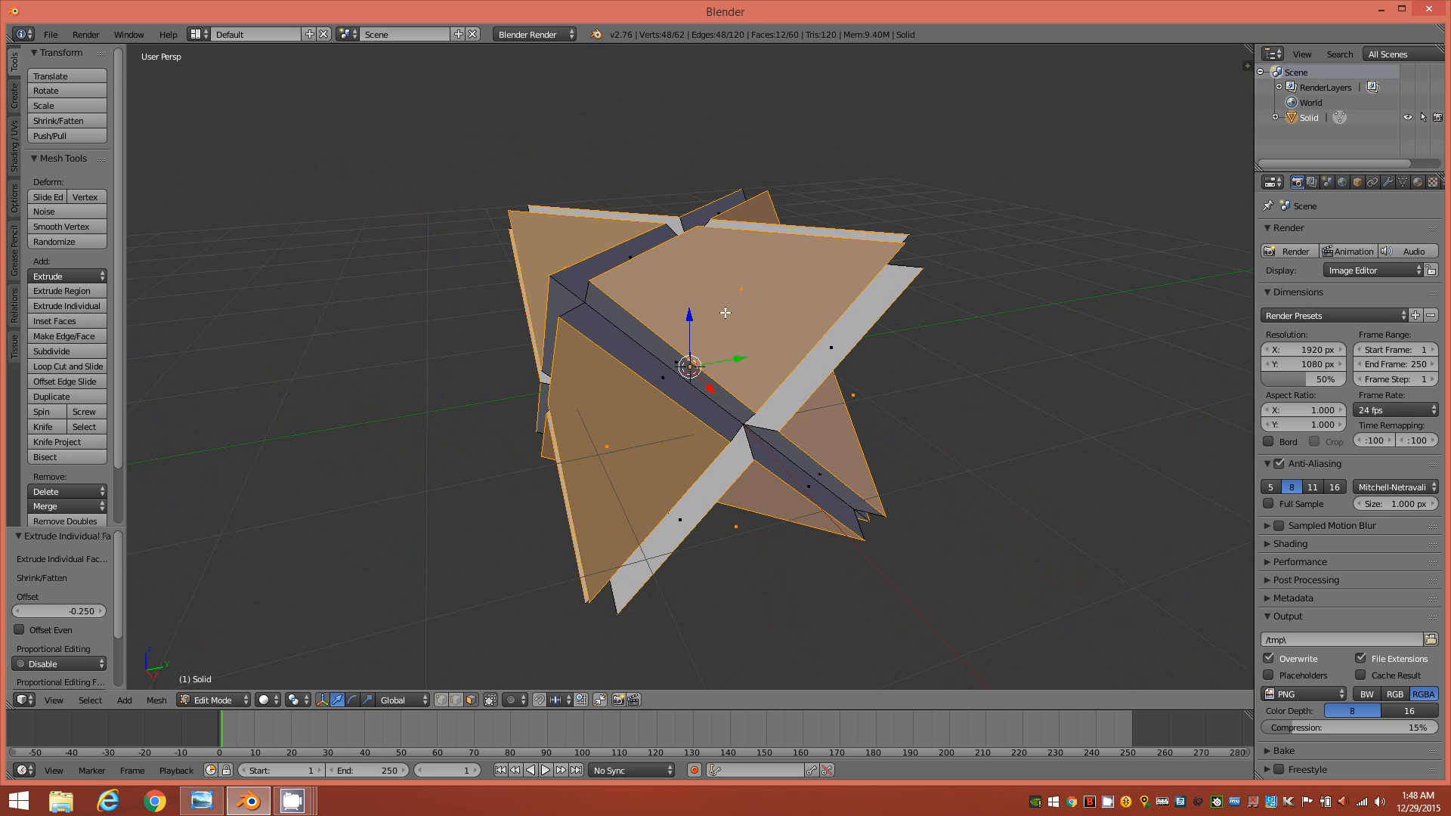
pyautogui.press('x')
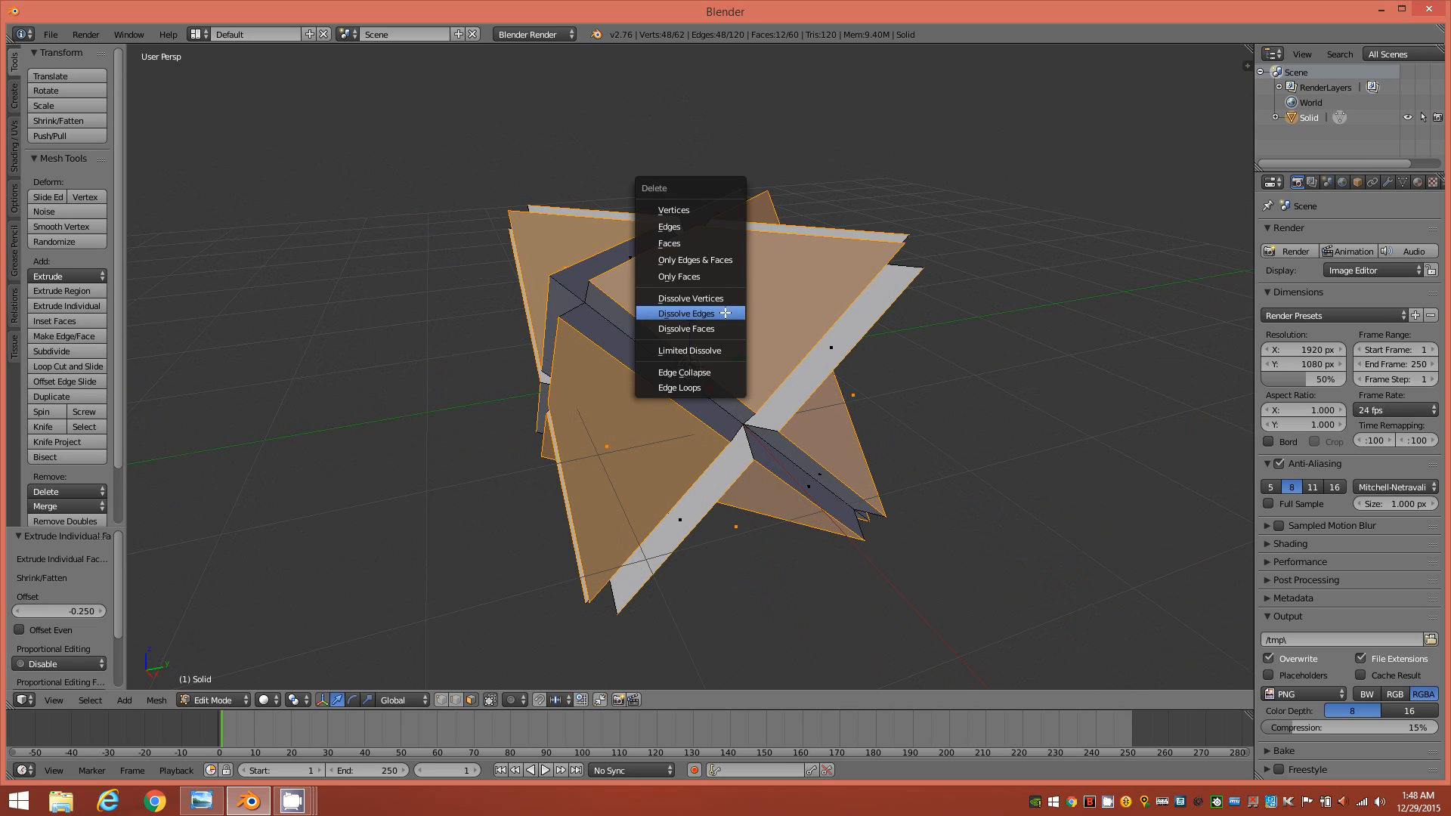
pyautogui.click(707, 242)
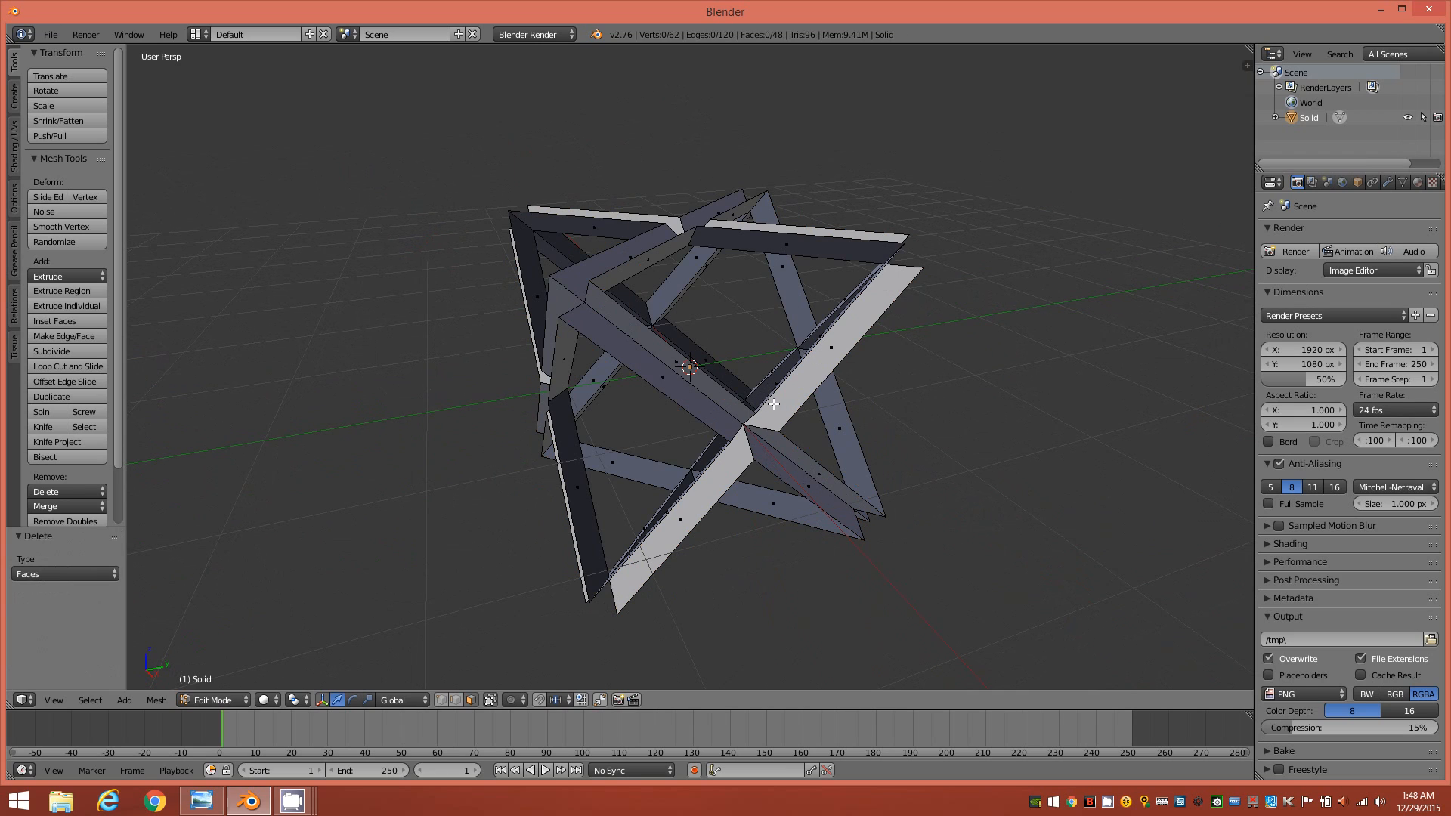
# - Select the two opposite X-shaped linked strip sections facing along the X axis and flatten them with LoopTools Flatten
pyautogui.moveTo(773, 403)
pyautogui.mouseDown(button='middle')
pyautogui.moveTo(732, 412)
pyautogui.moveTo(814, 373)
pyautogui.moveTo(787, 390)
pyautogui.moveTo(837, 459)
pyautogui.moveTo(784, 416)
pyautogui.mouseUp(button='middle')
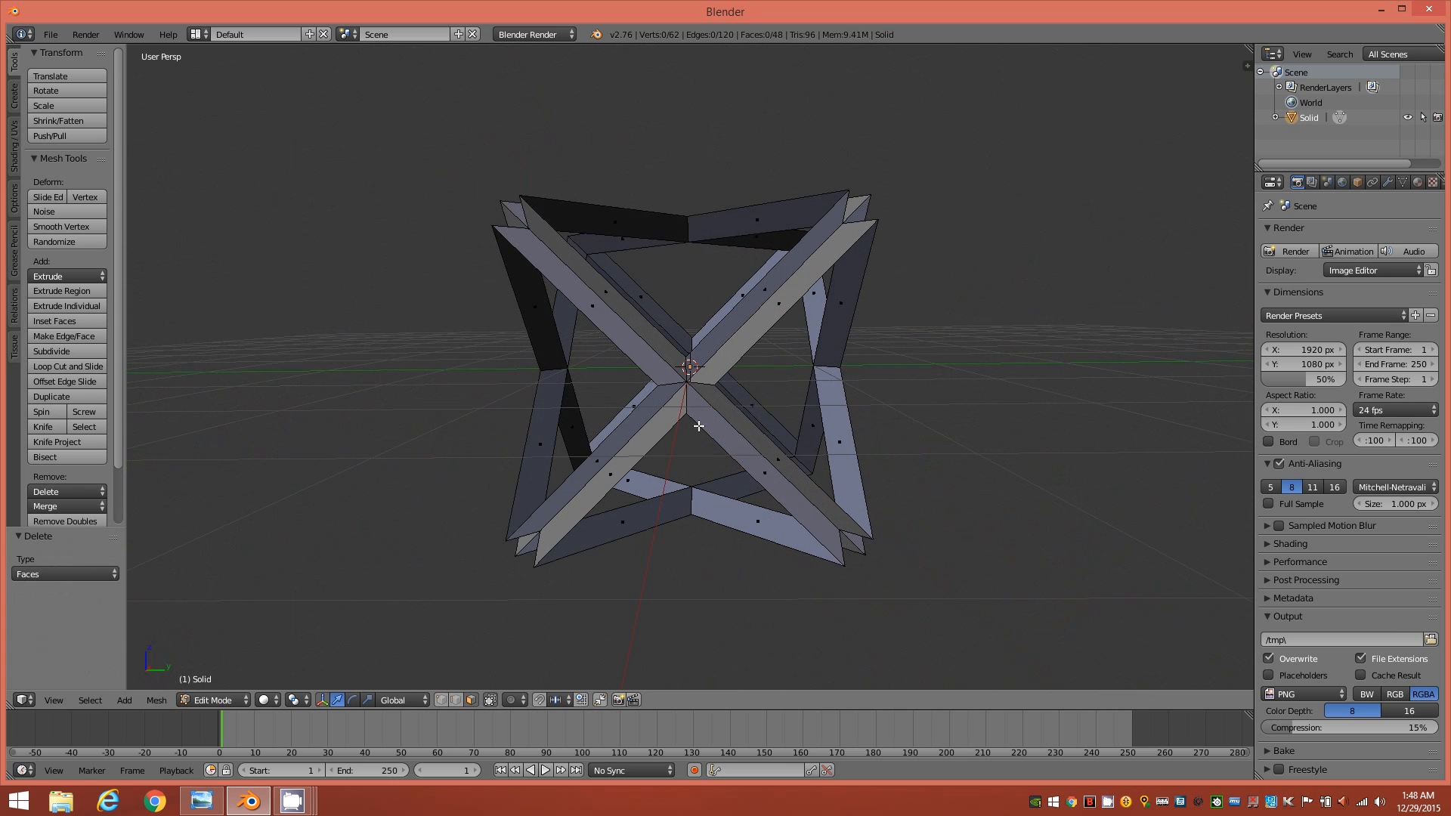
pyautogui.moveTo(696, 431); pyautogui.dragTo(712, 397, button='middle')
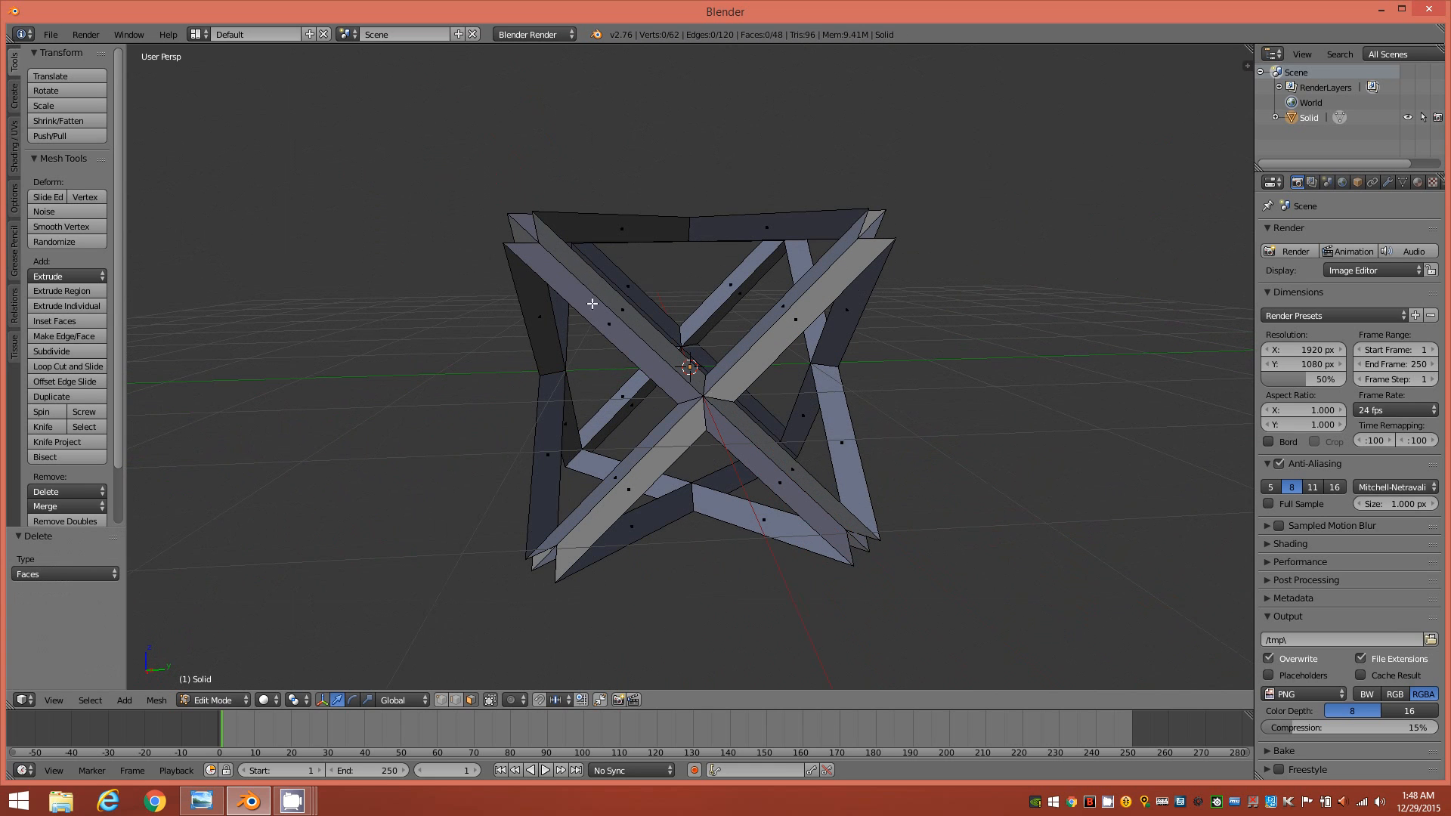
pyautogui.moveTo(650, 355); pyautogui.dragTo(553, 428, button='middle')
pyautogui.moveTo(727, 371); pyautogui.dragTo(696, 339, button='middle')
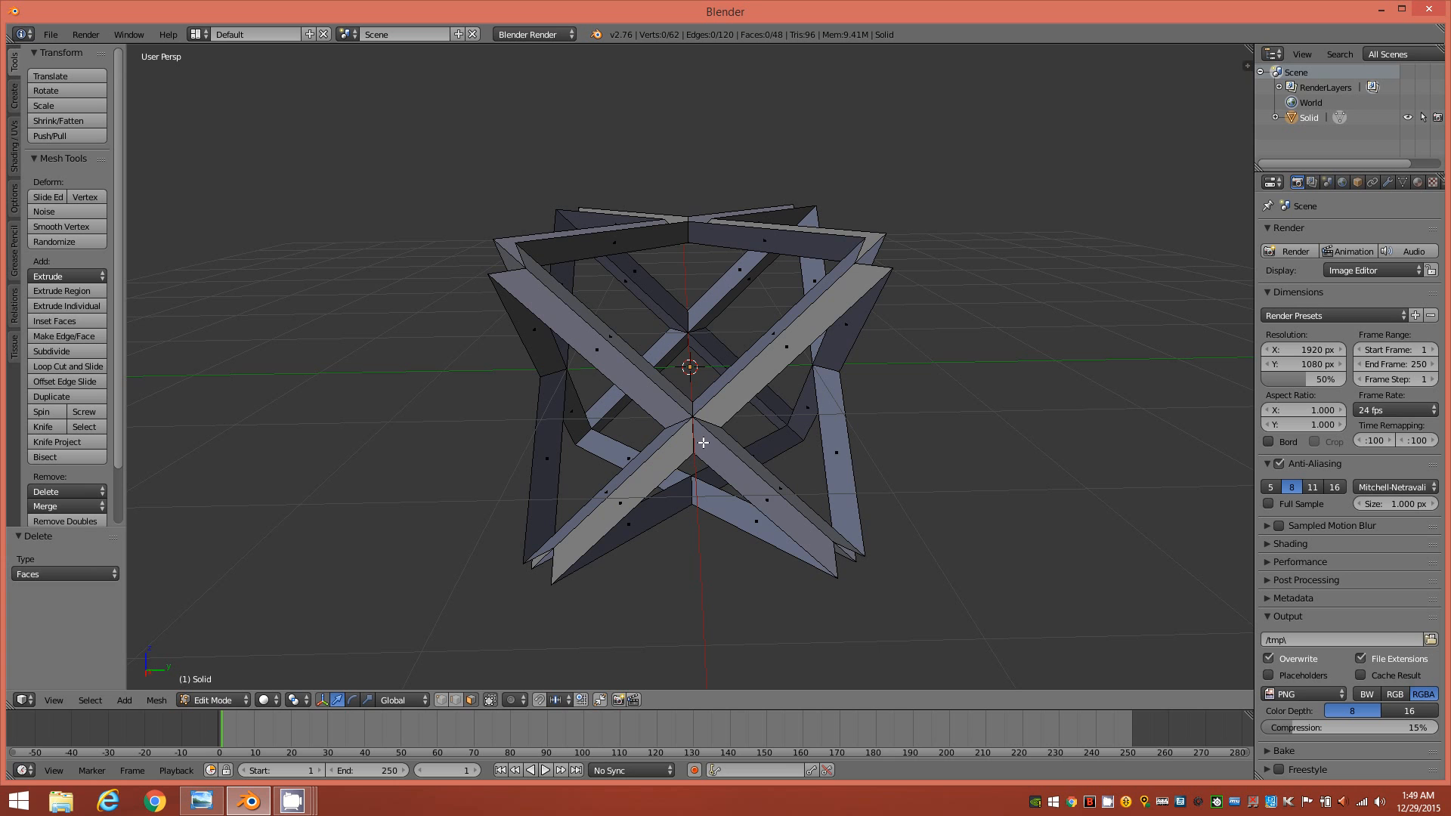
pyautogui.moveTo(700, 438); pyautogui.dragTo(673, 427, button='middle')
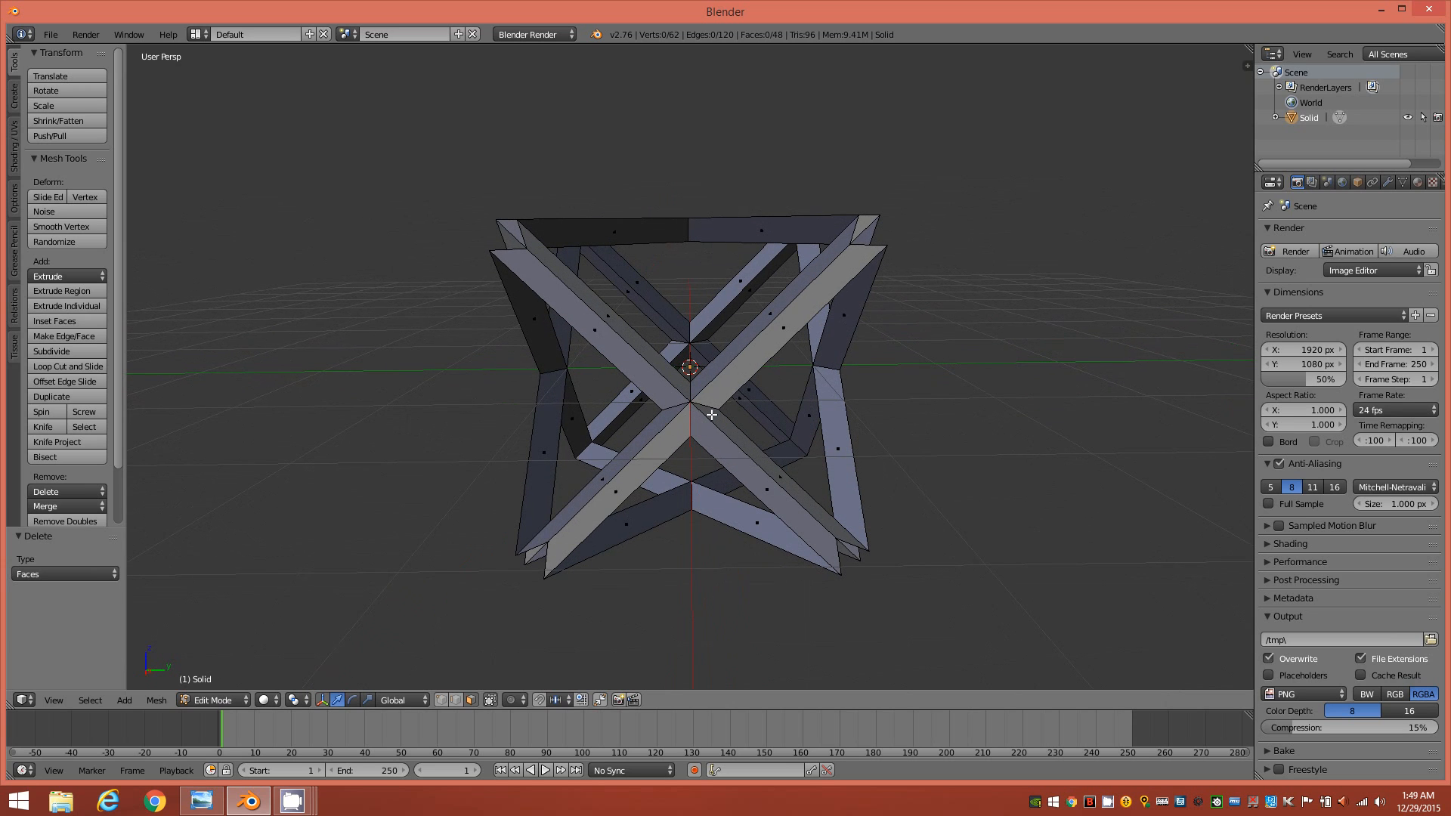
pyautogui.moveTo(714, 405); pyautogui.dragTo(676, 302, button='middle')
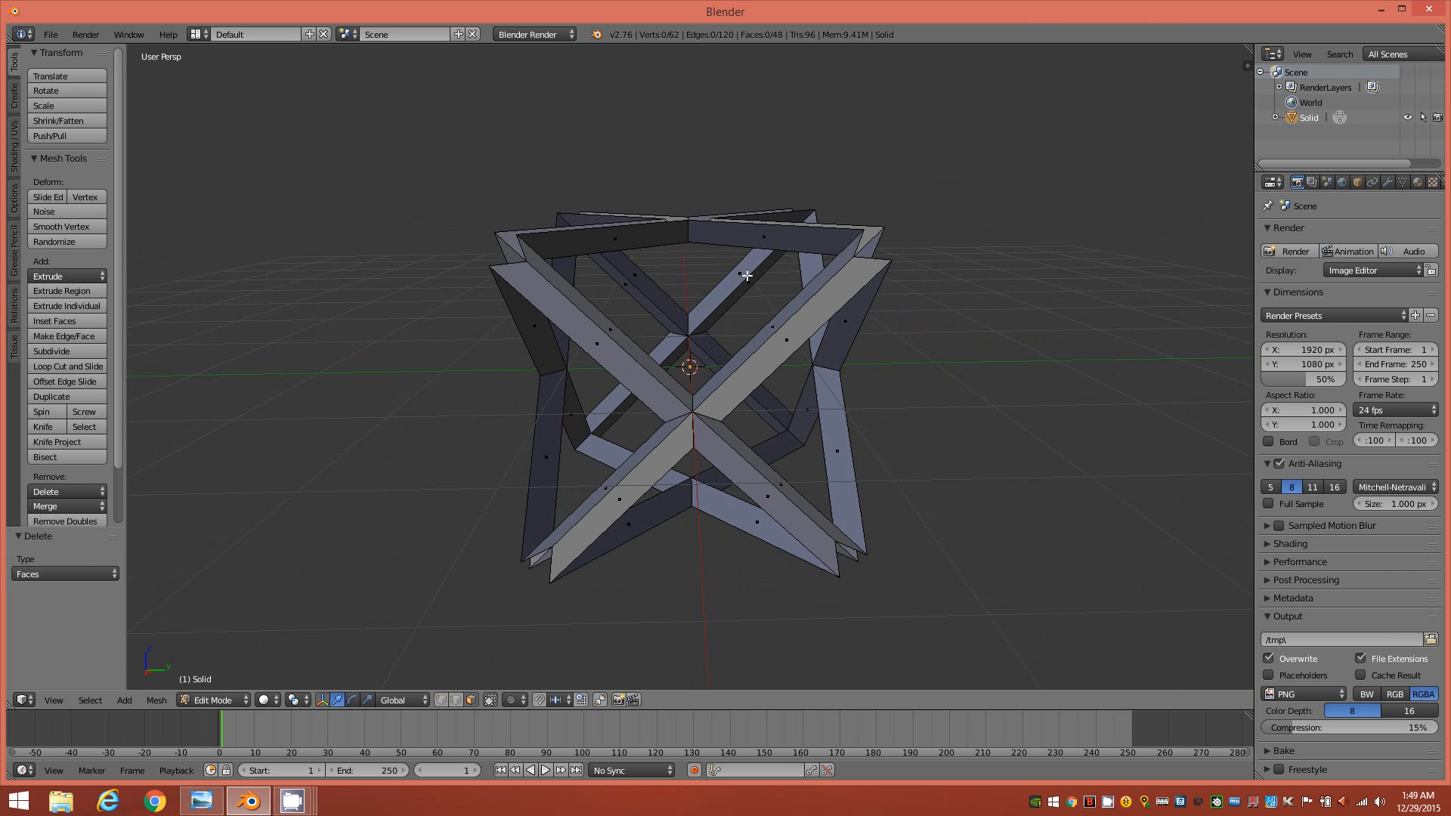
pyautogui.moveTo(681, 358); pyautogui.dragTo(680, 354, button='middle')
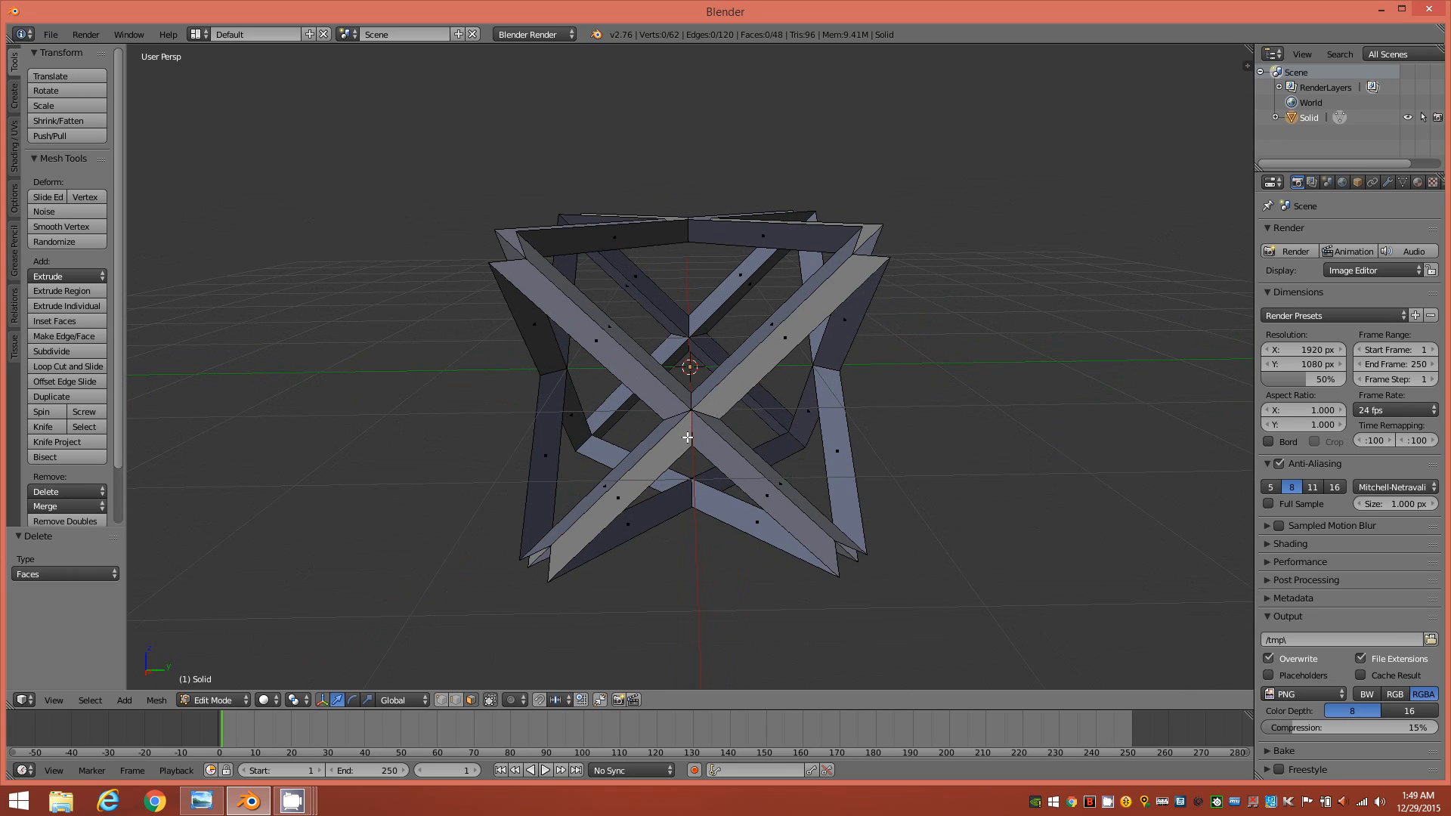
pyautogui.press('c')
pyautogui.click(690, 415)
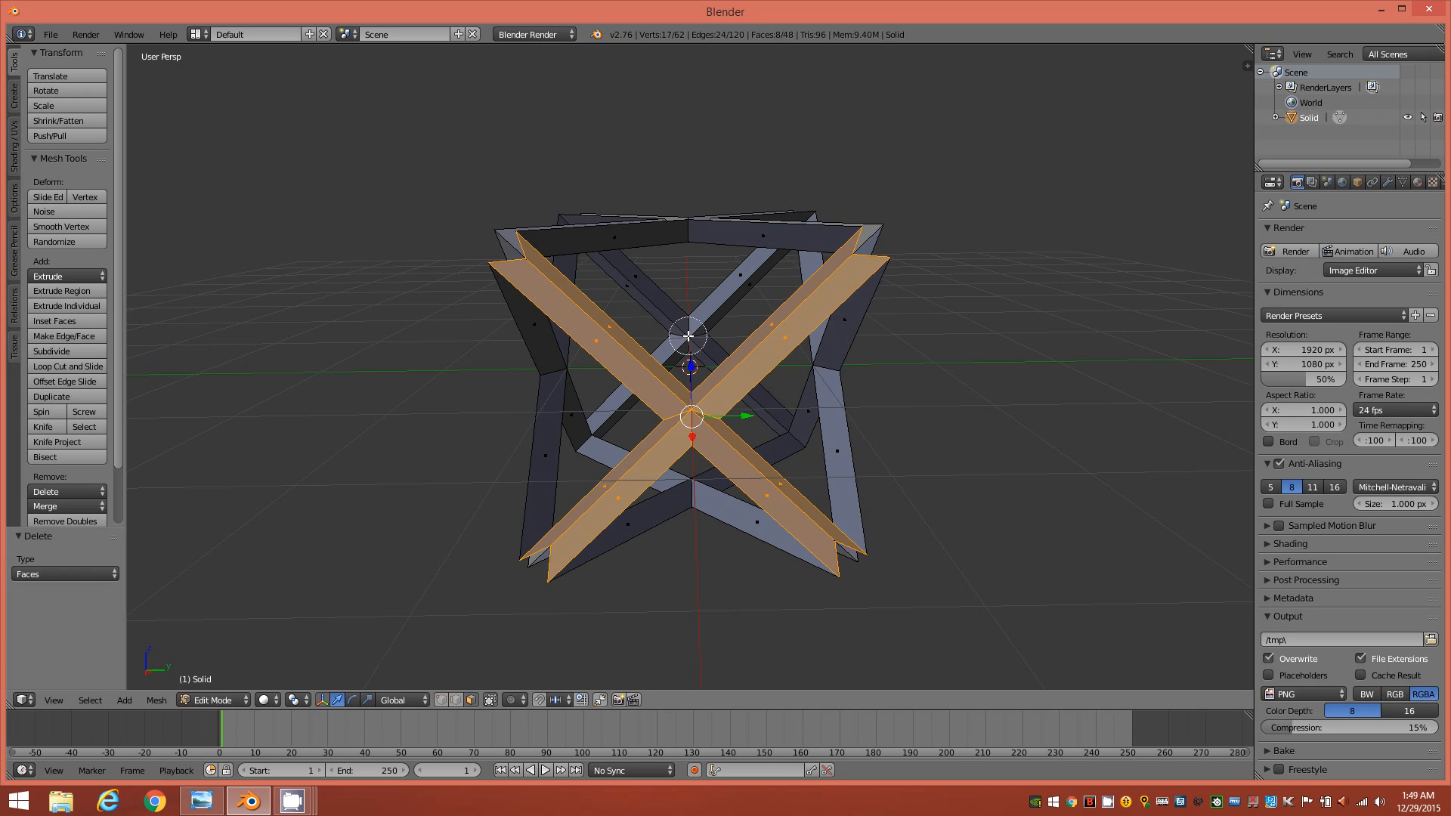
pyautogui.click(687, 335)
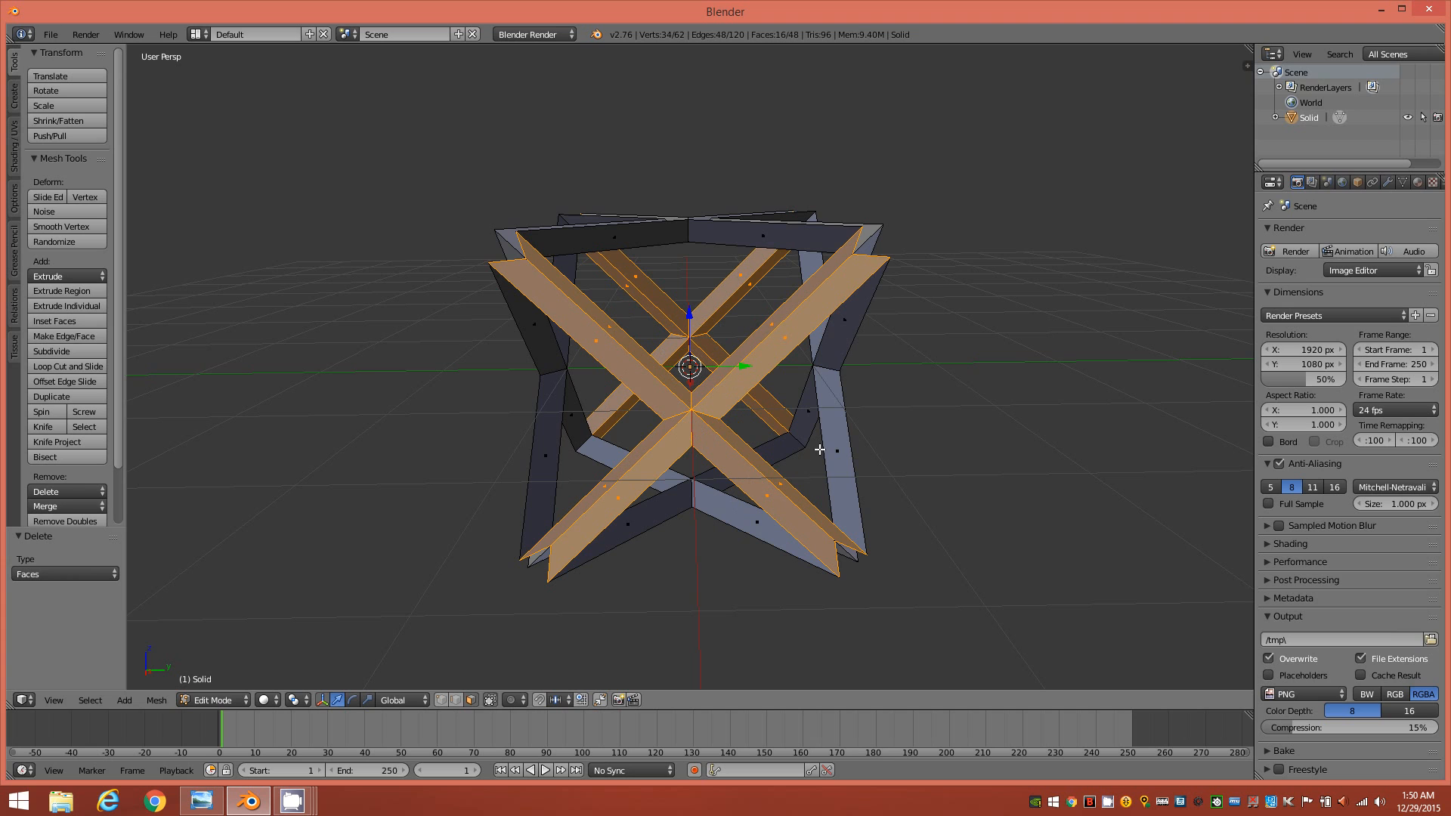
pyautogui.moveTo(812, 415); pyautogui.dragTo(774, 470, button='middle')
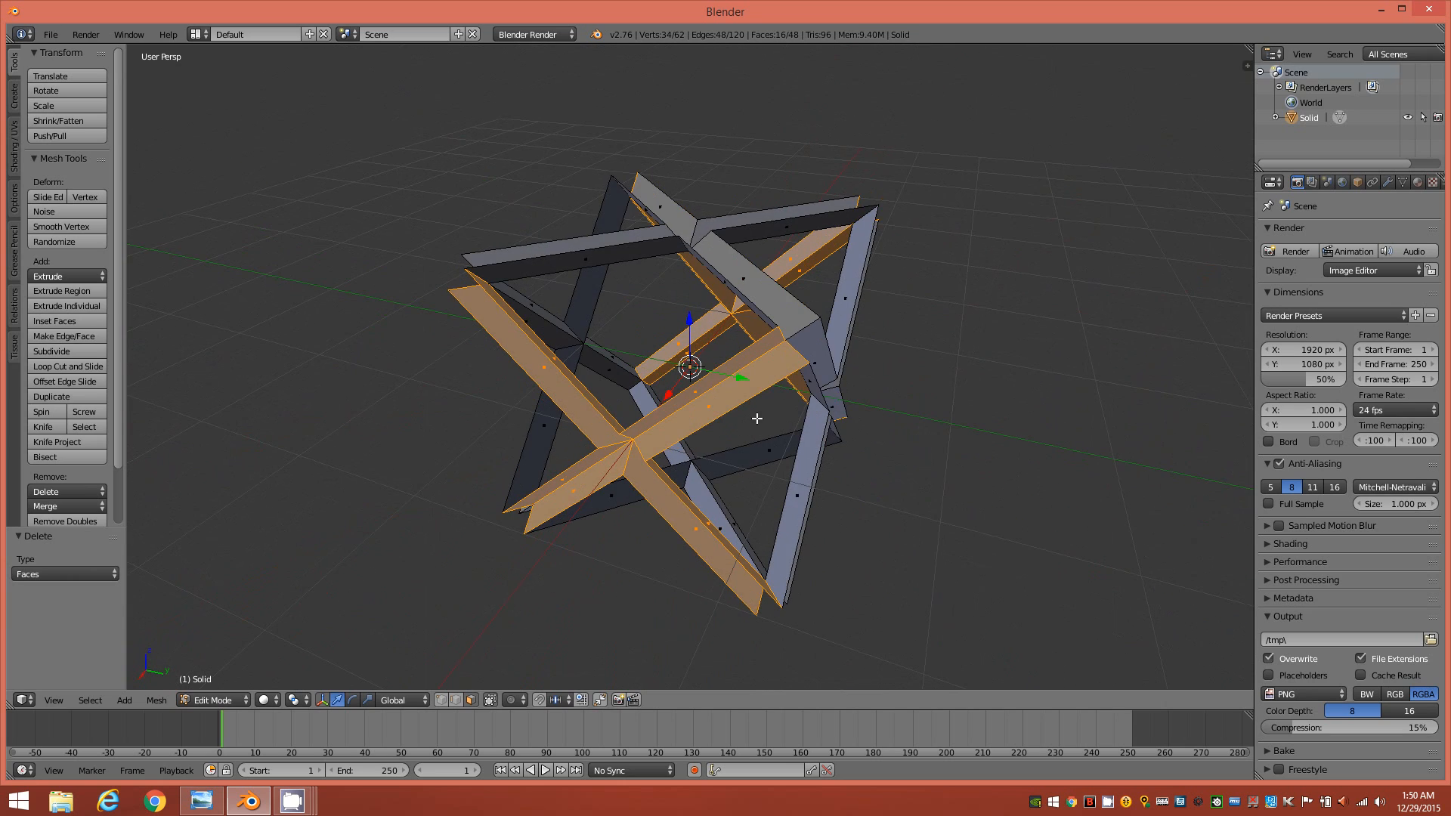
pyautogui.moveTo(776, 405); pyautogui.dragTo(766, 398, button='middle')
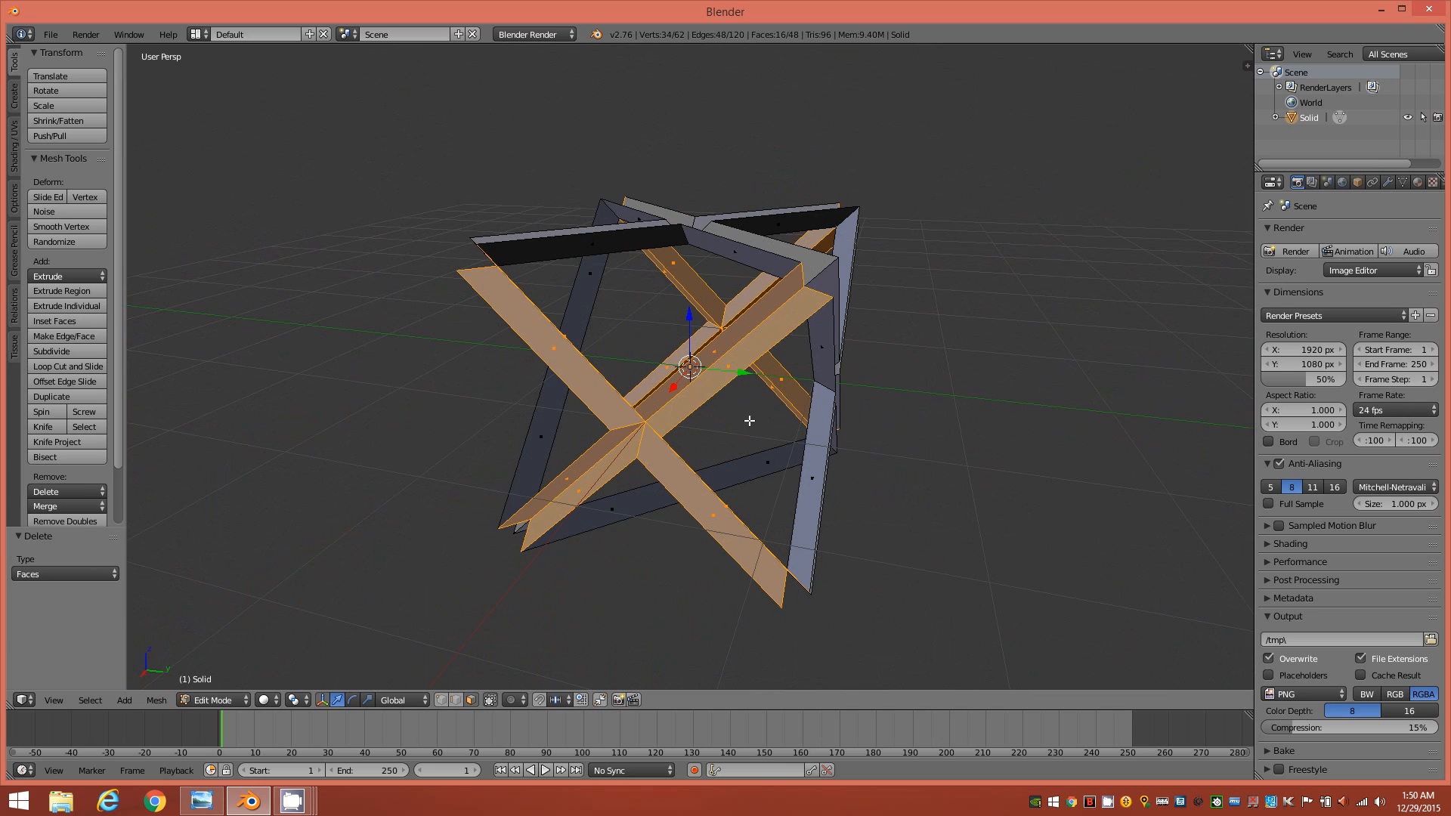
pyautogui.moveTo(776, 418); pyautogui.dragTo(518, 433, button='middle')
pyautogui.moveTo(470, 522); pyautogui.dragTo(617, 457, button='middle')
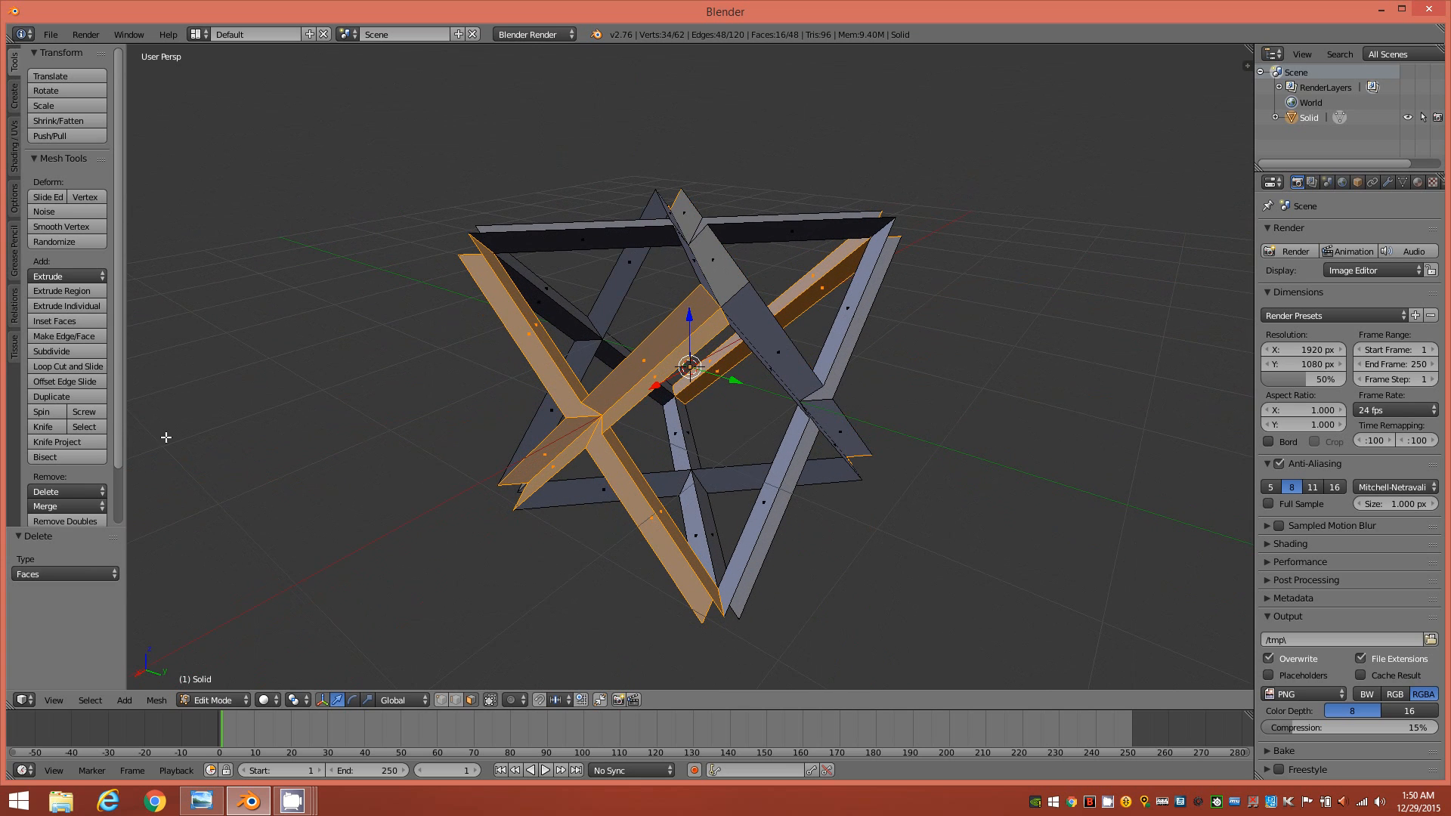
pyautogui.scroll(-2, 107, 433)
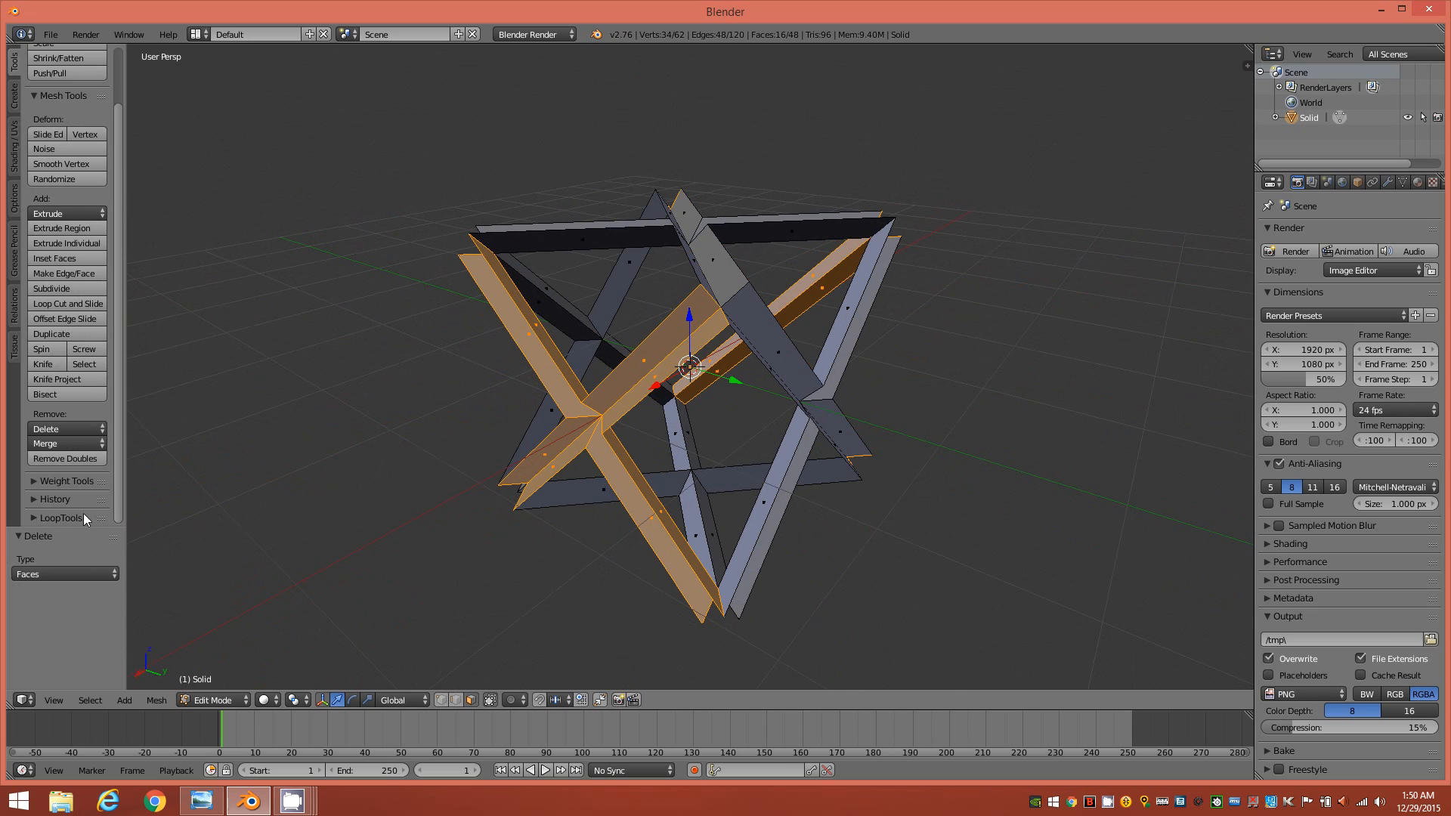
pyautogui.click(33, 518)
pyautogui.scroll(-4, 120, 429)
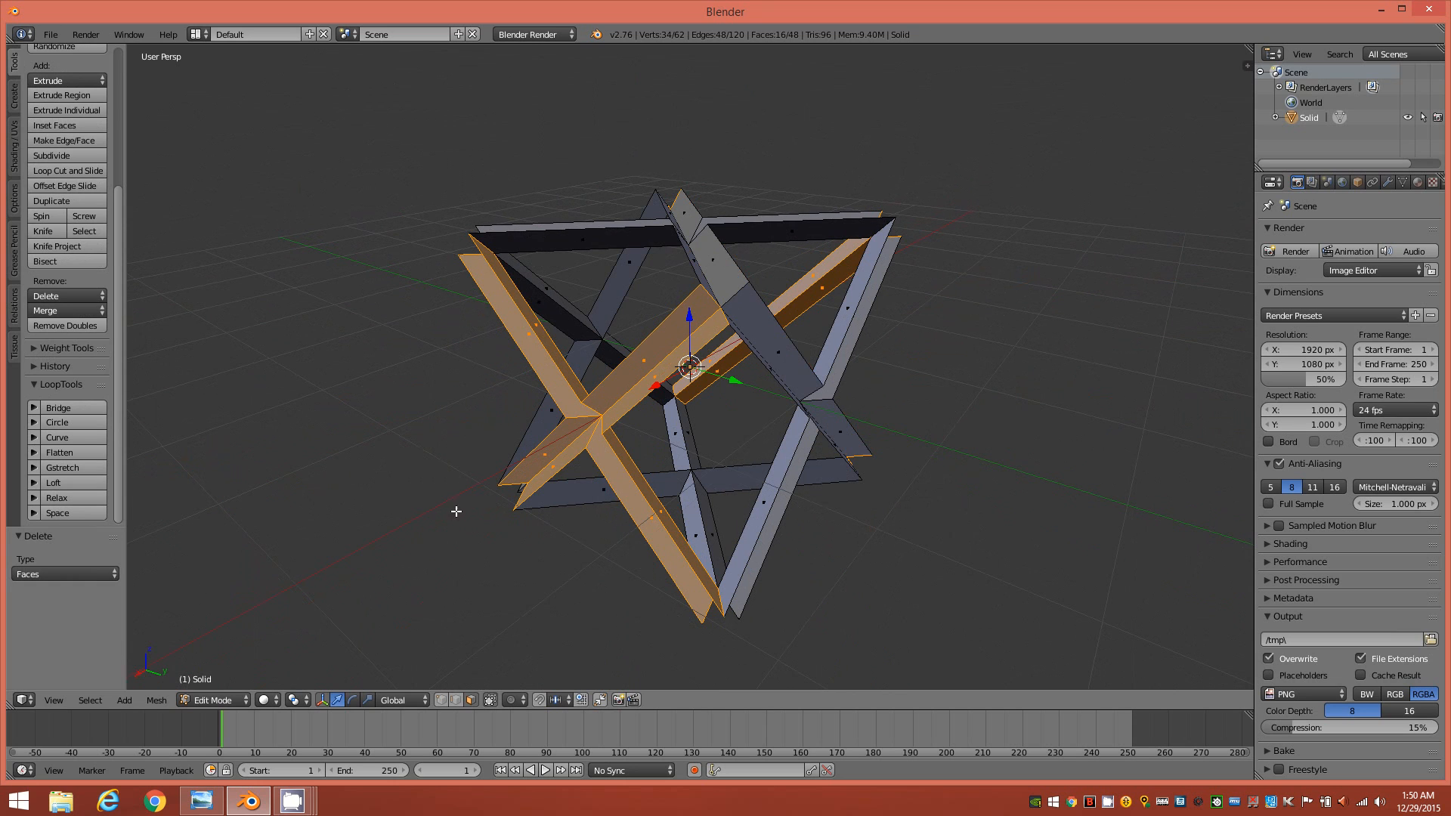
pyautogui.moveTo(389, 446); pyautogui.dragTo(349, 471, button='middle')
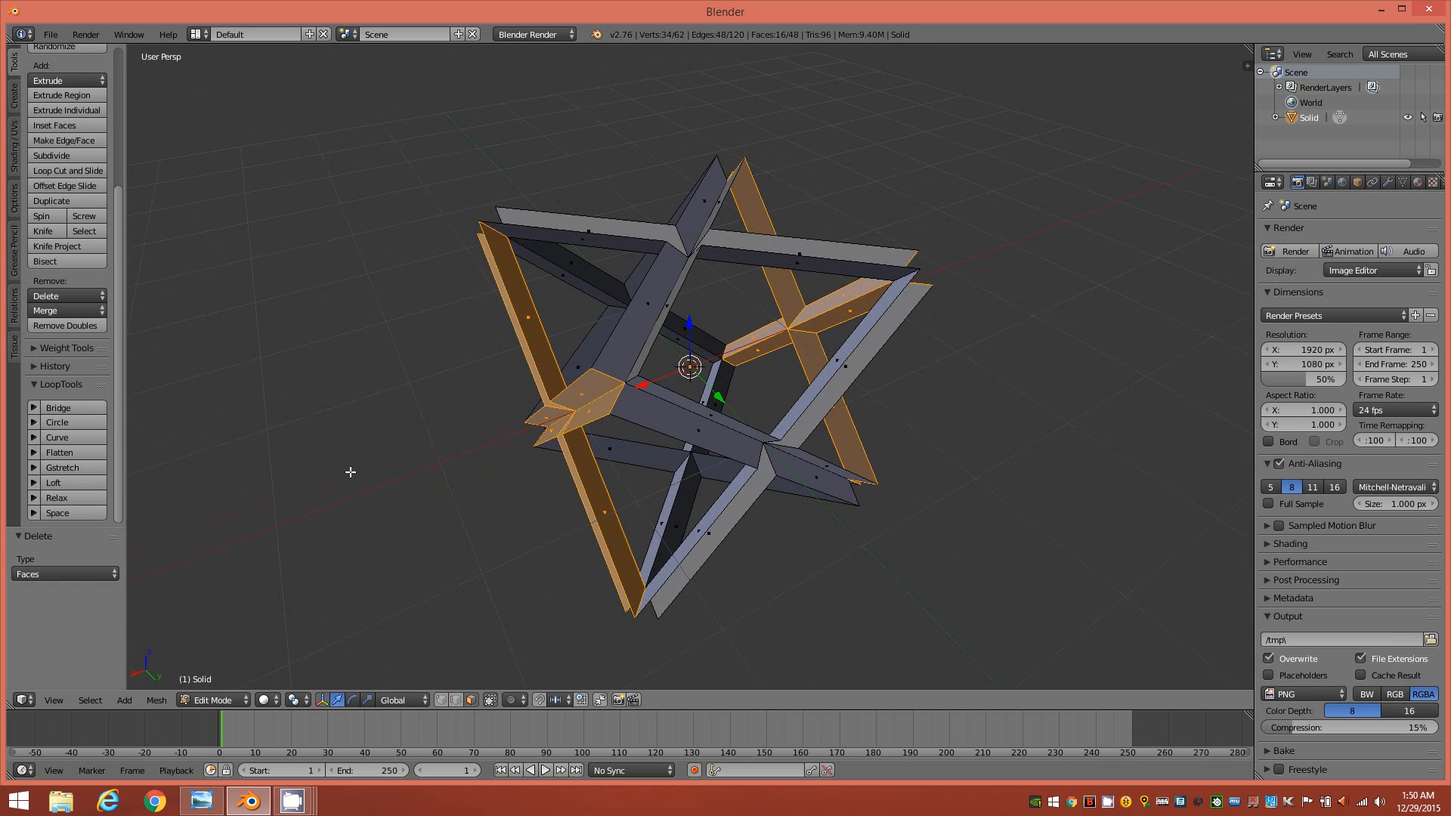
pyautogui.click(69, 452)
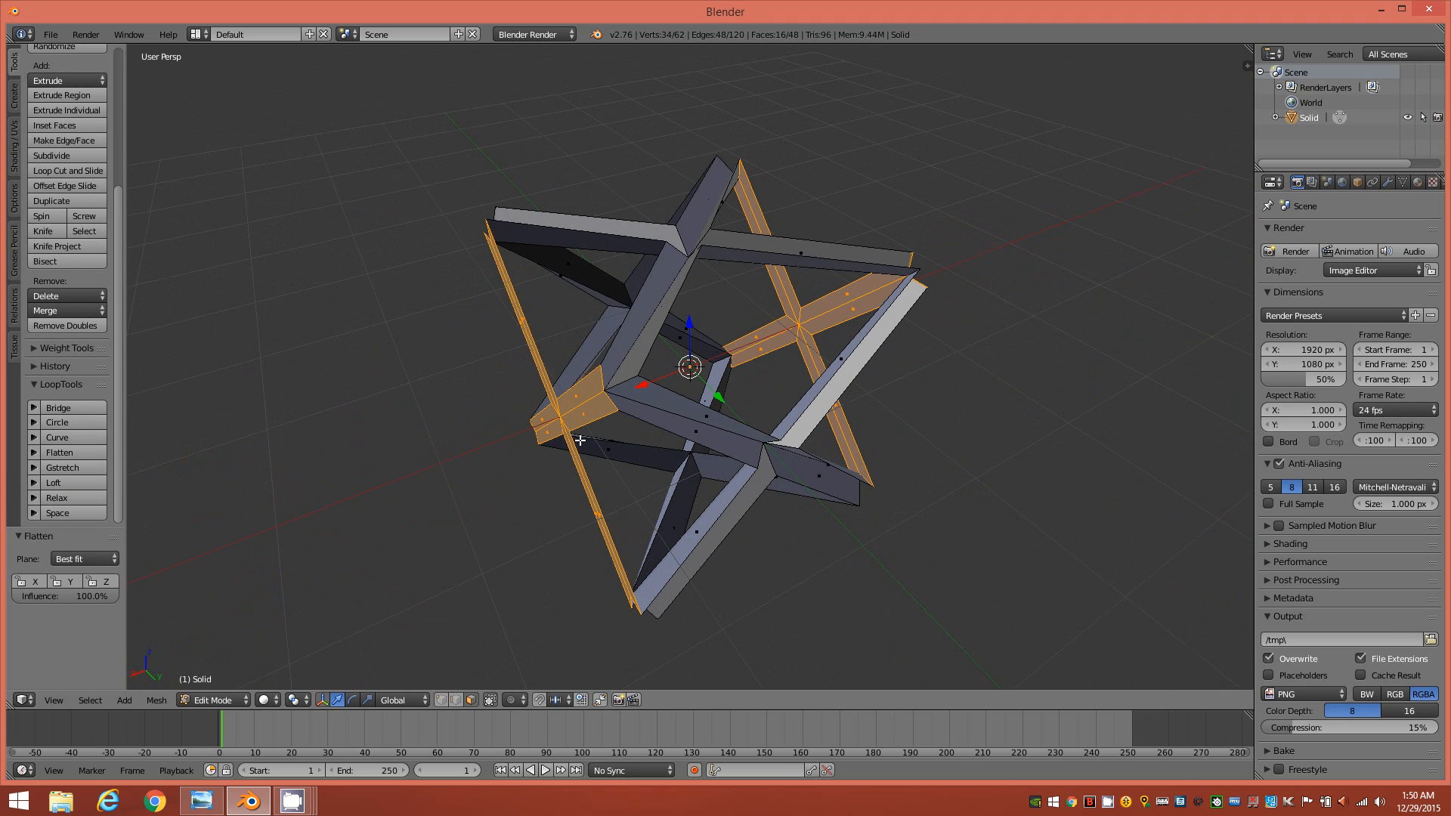
pyautogui.moveTo(565, 433); pyautogui.dragTo(588, 379, button='middle')
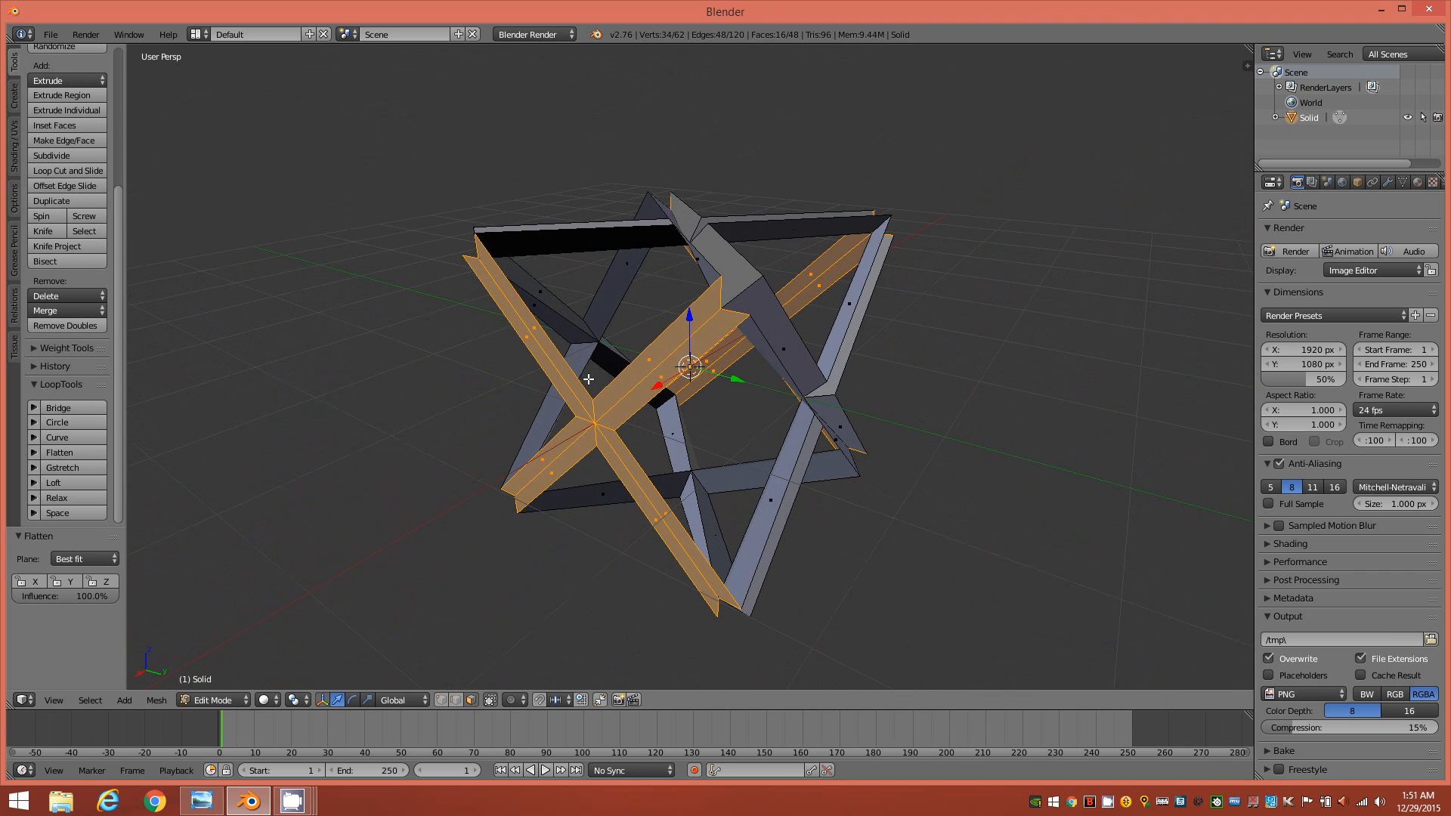
# - Deselect everything, then select the two opposite X-shaped sections facing along the Y axis and flatten them with LoopTools
pyautogui.moveTo(835, 327); pyautogui.dragTo(700, 353, button='middle')
pyautogui.press('a')
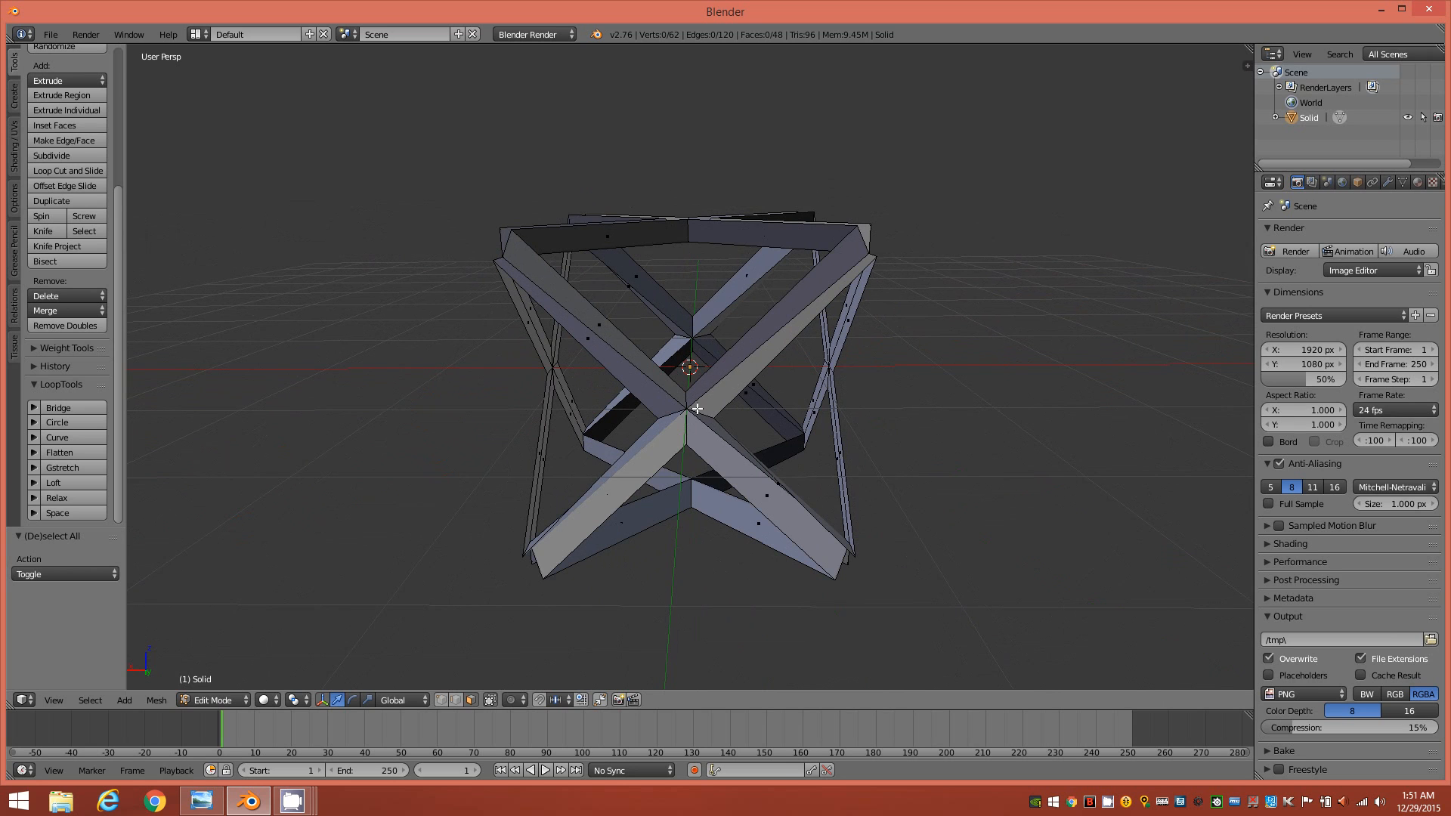
pyautogui.moveTo(704, 371); pyautogui.dragTo(716, 362, button='middle')
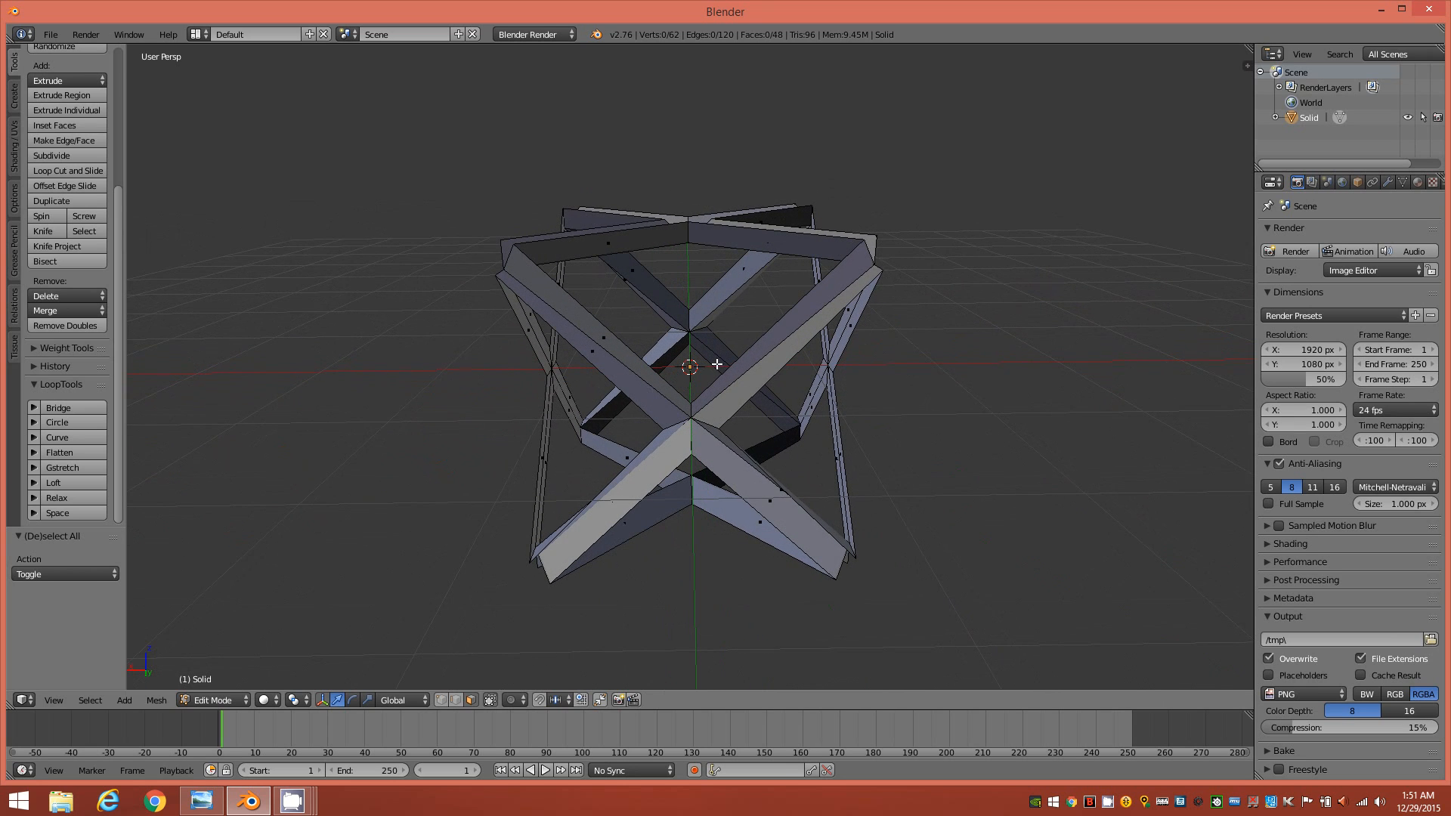
pyautogui.press('c')
pyautogui.click(692, 423)
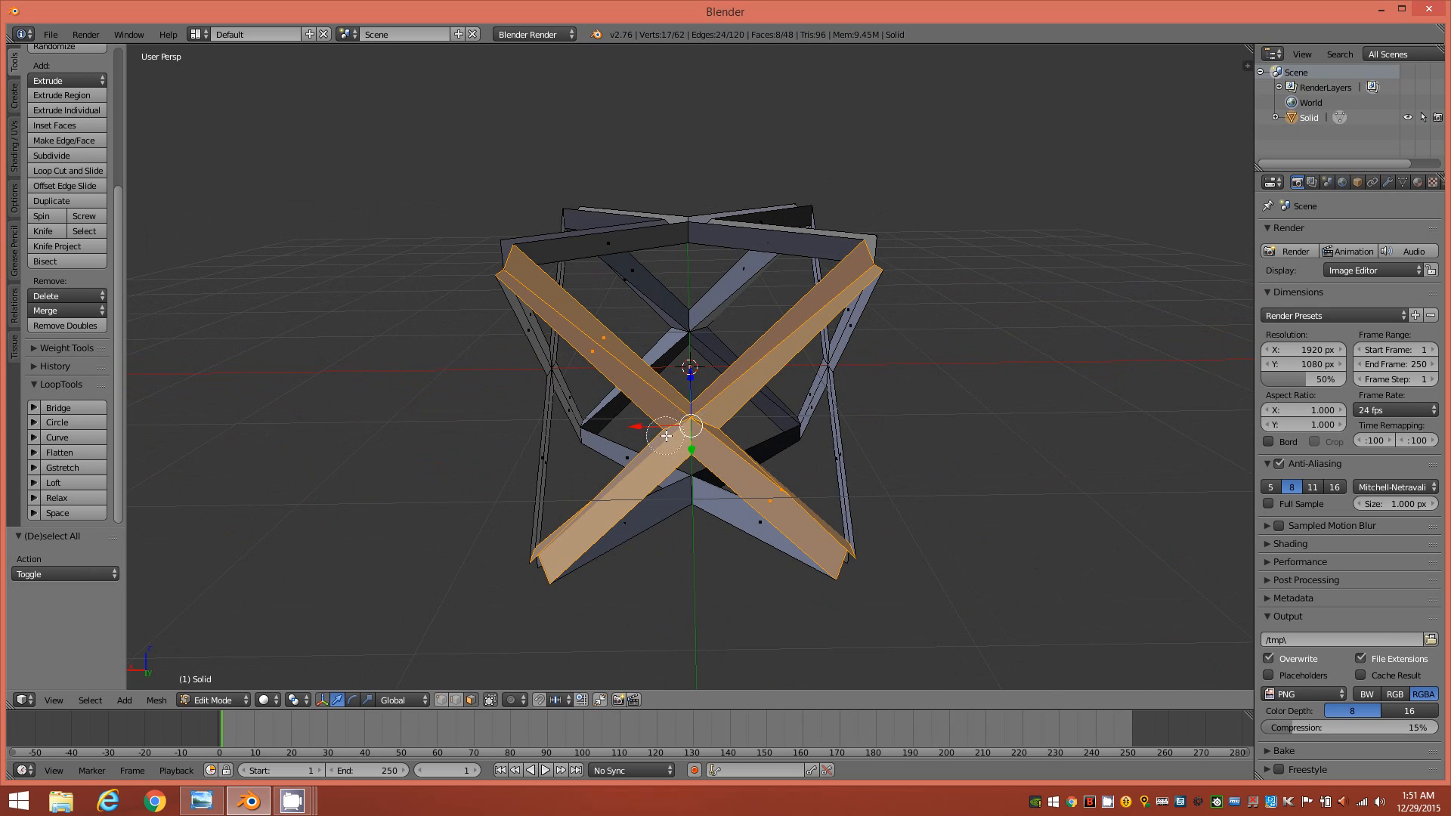
pyautogui.click(686, 330)
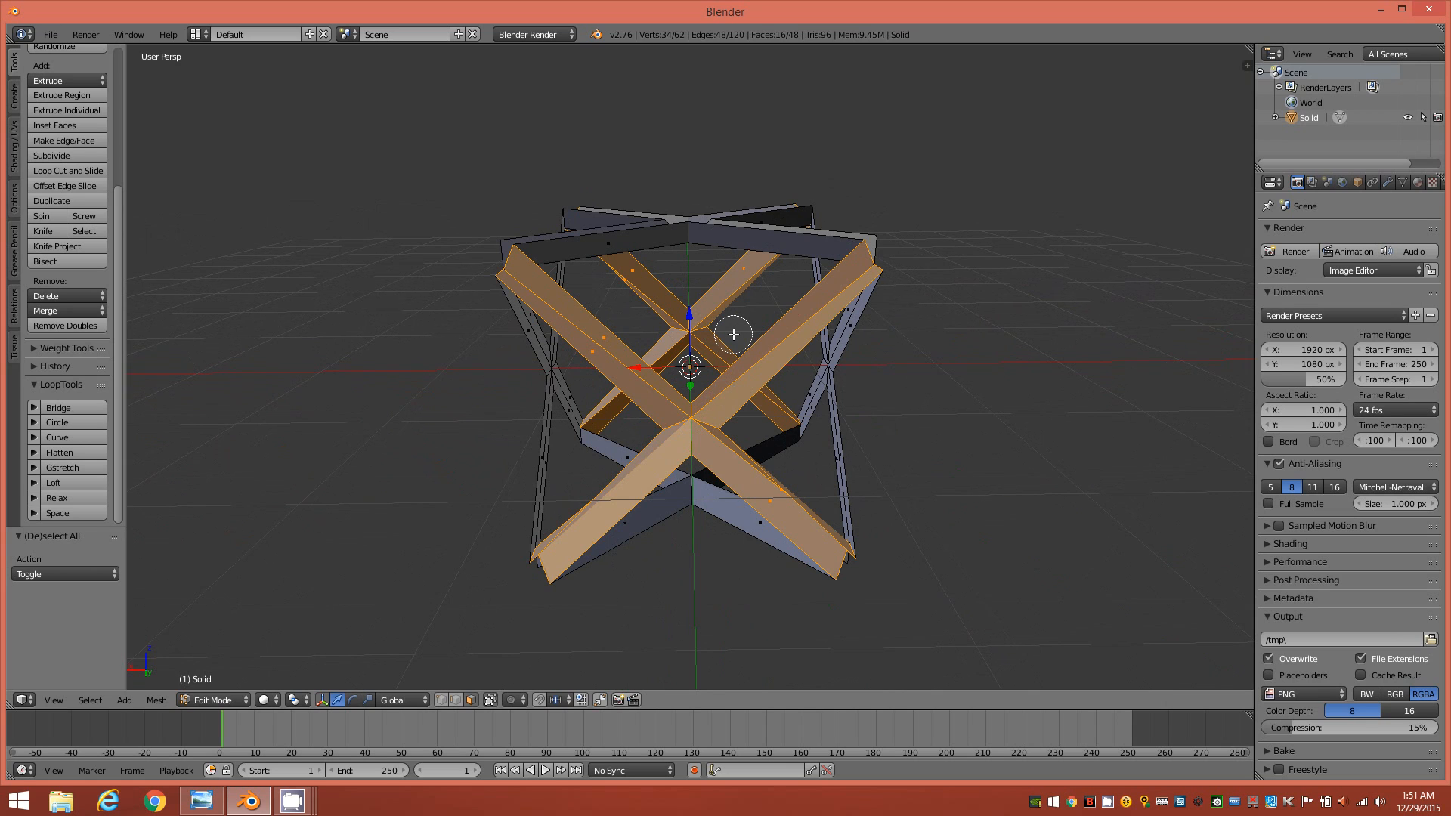
pyautogui.rightClick(733, 334)
pyautogui.moveTo(857, 399); pyautogui.dragTo(782, 411, button='middle')
pyautogui.moveTo(816, 411); pyautogui.dragTo(787, 405, button='middle')
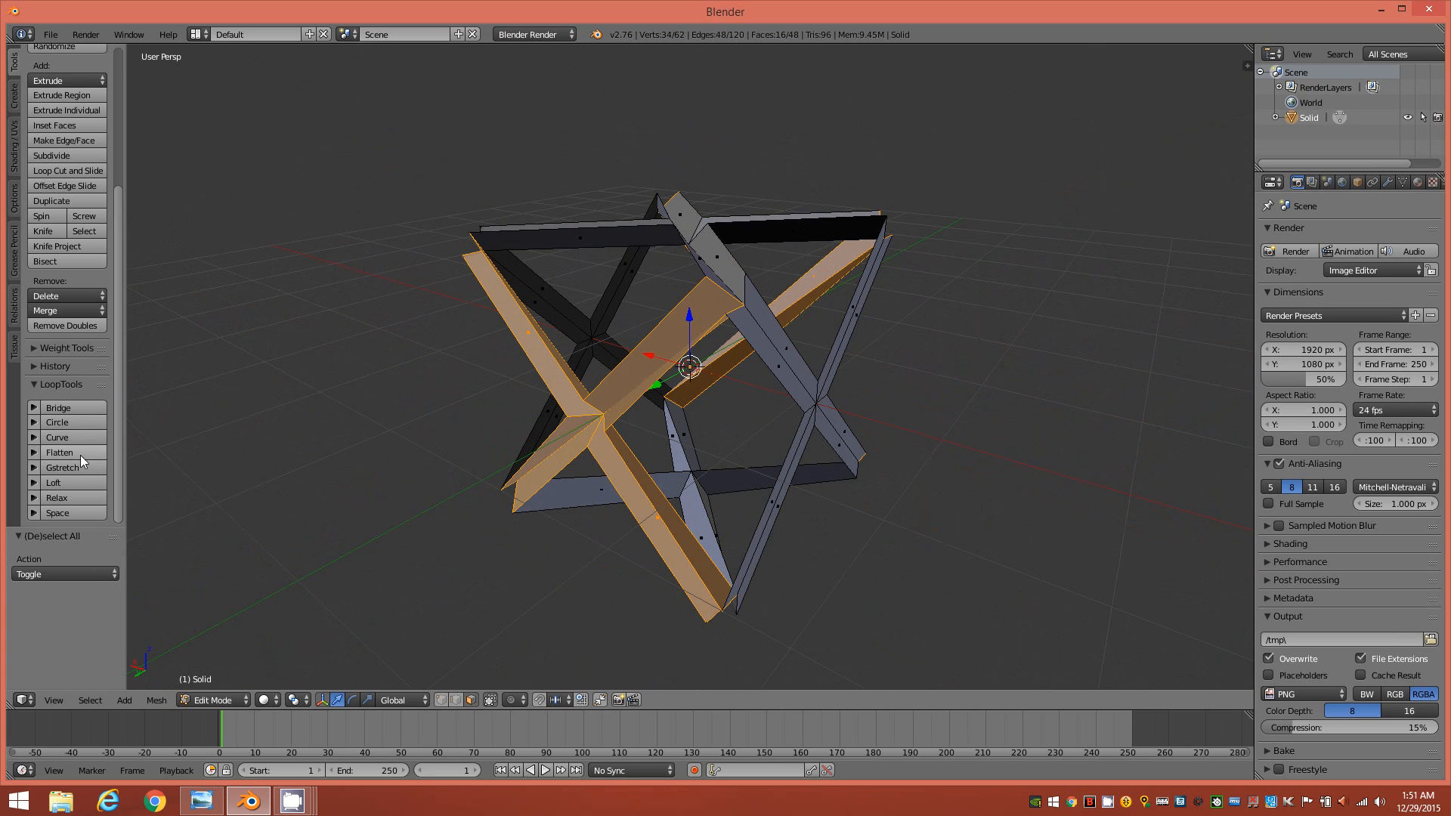
pyautogui.click(60, 452)
pyautogui.moveTo(742, 381); pyautogui.dragTo(769, 323, button='middle')
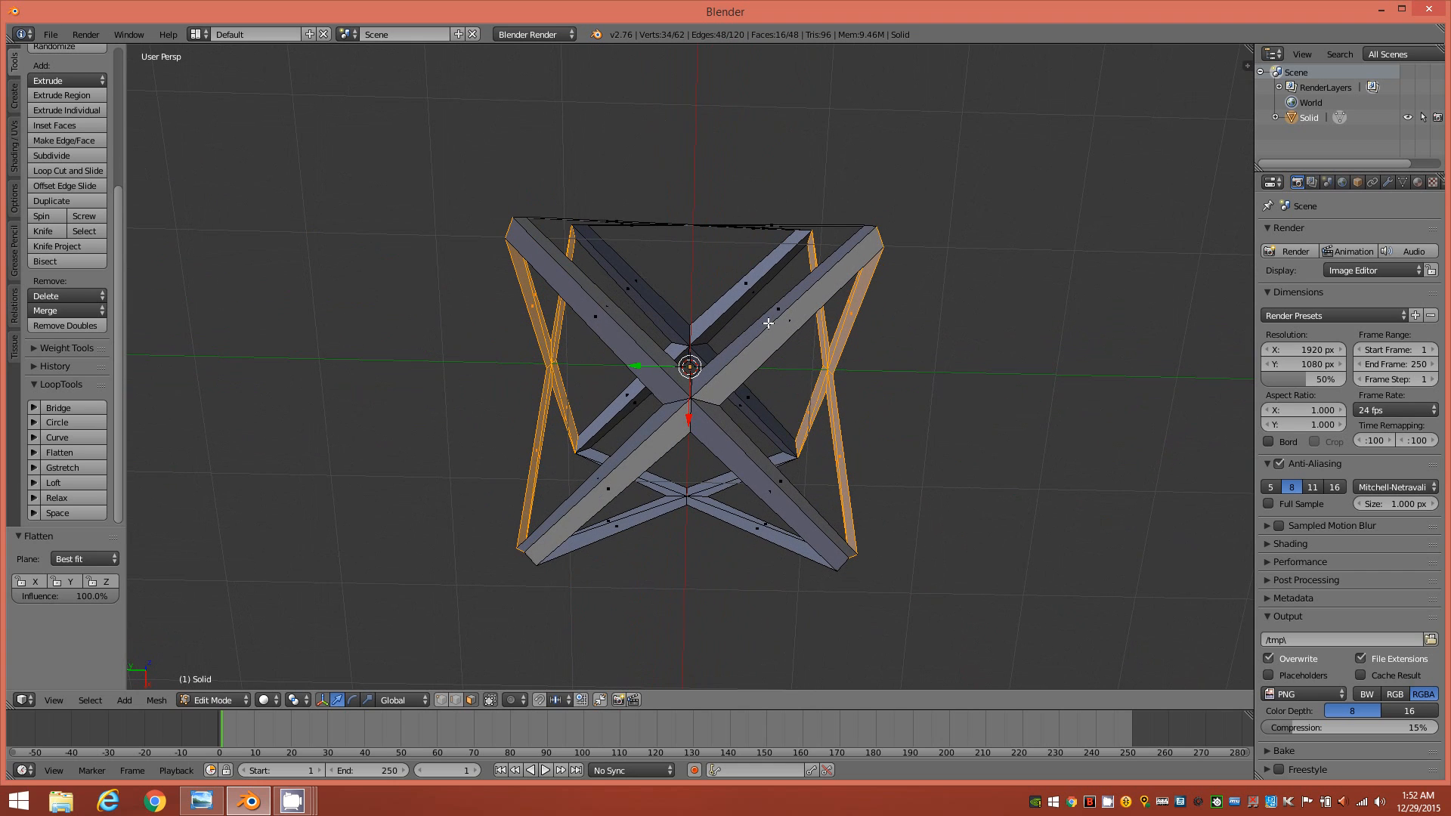
# - Flatten only the two X-shaped linked sections facing along the Z axis with LoopTools, then clear the selection
pyautogui.press('a')
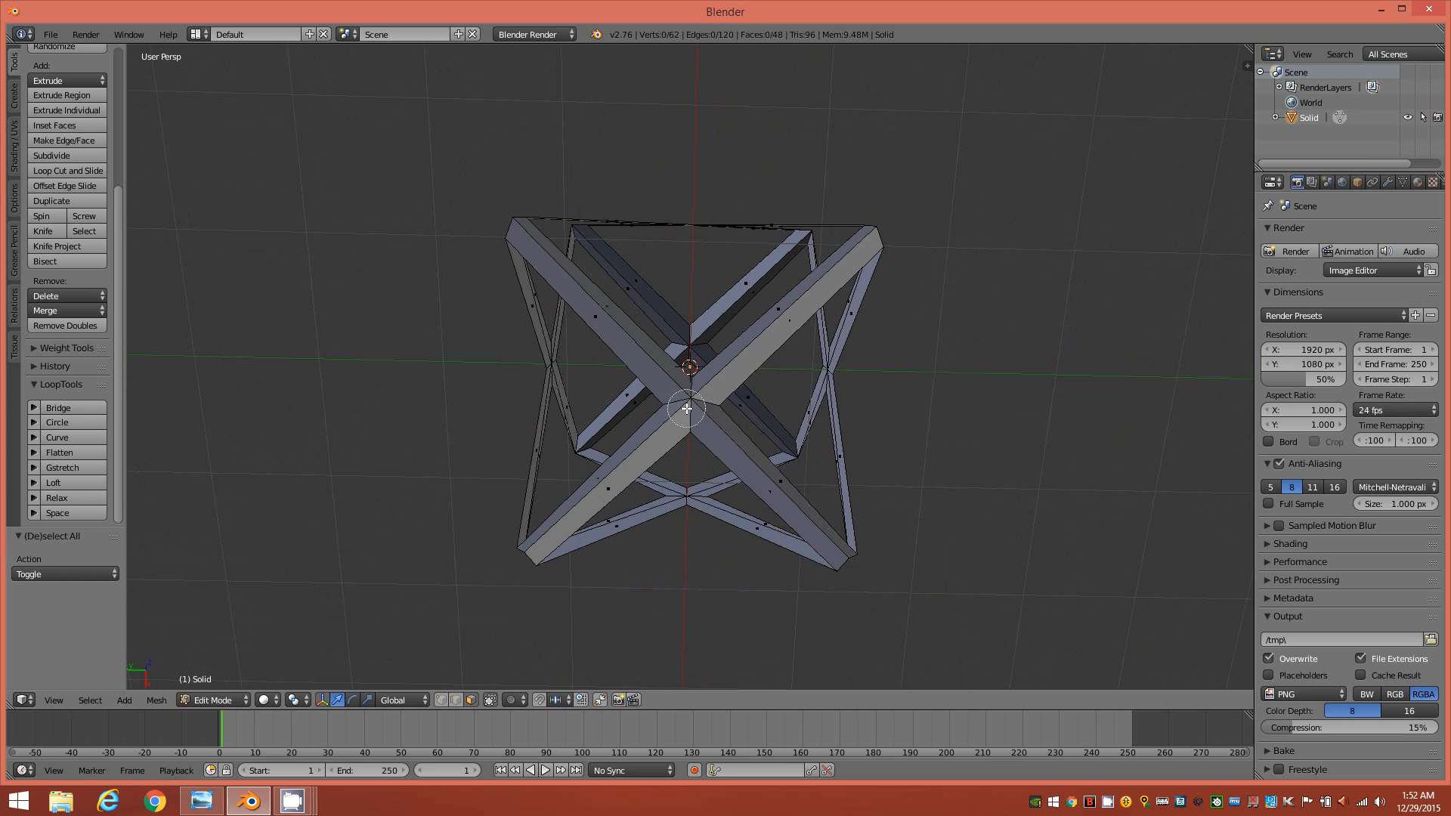
pyautogui.press('l')
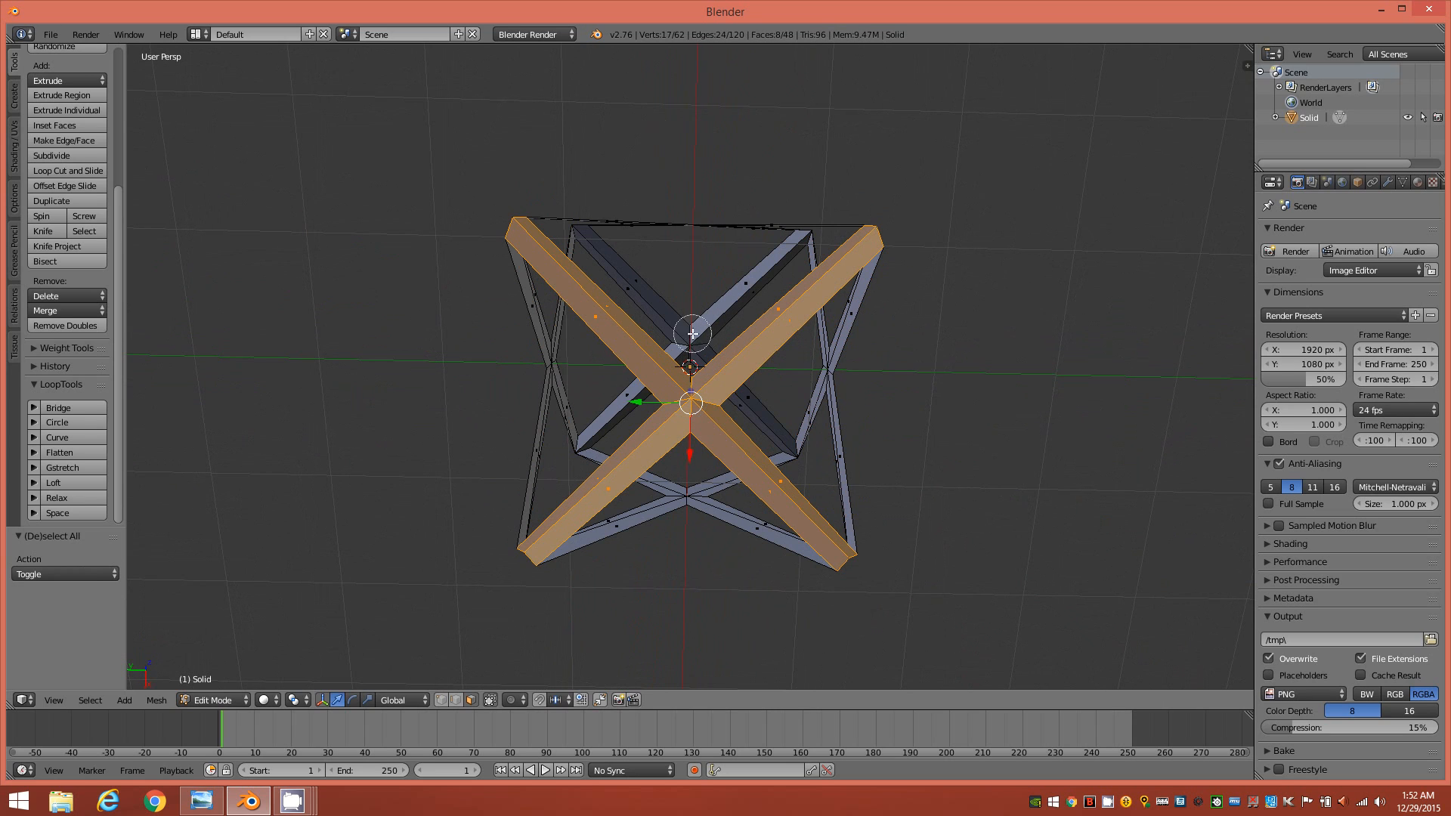
pyautogui.press('l')
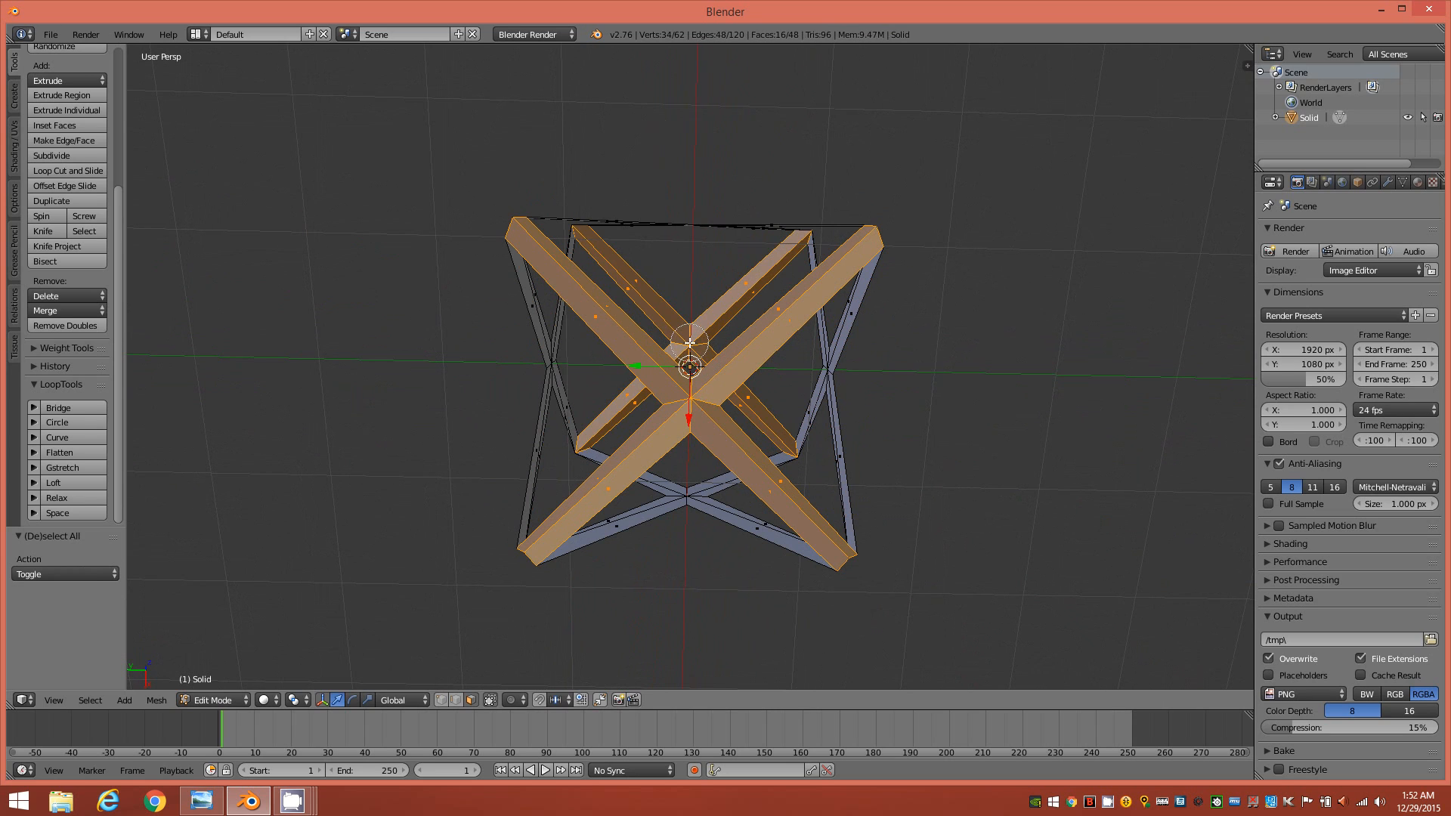
pyautogui.click(61, 452)
pyautogui.moveTo(385, 395); pyautogui.dragTo(562, 535, button='middle')
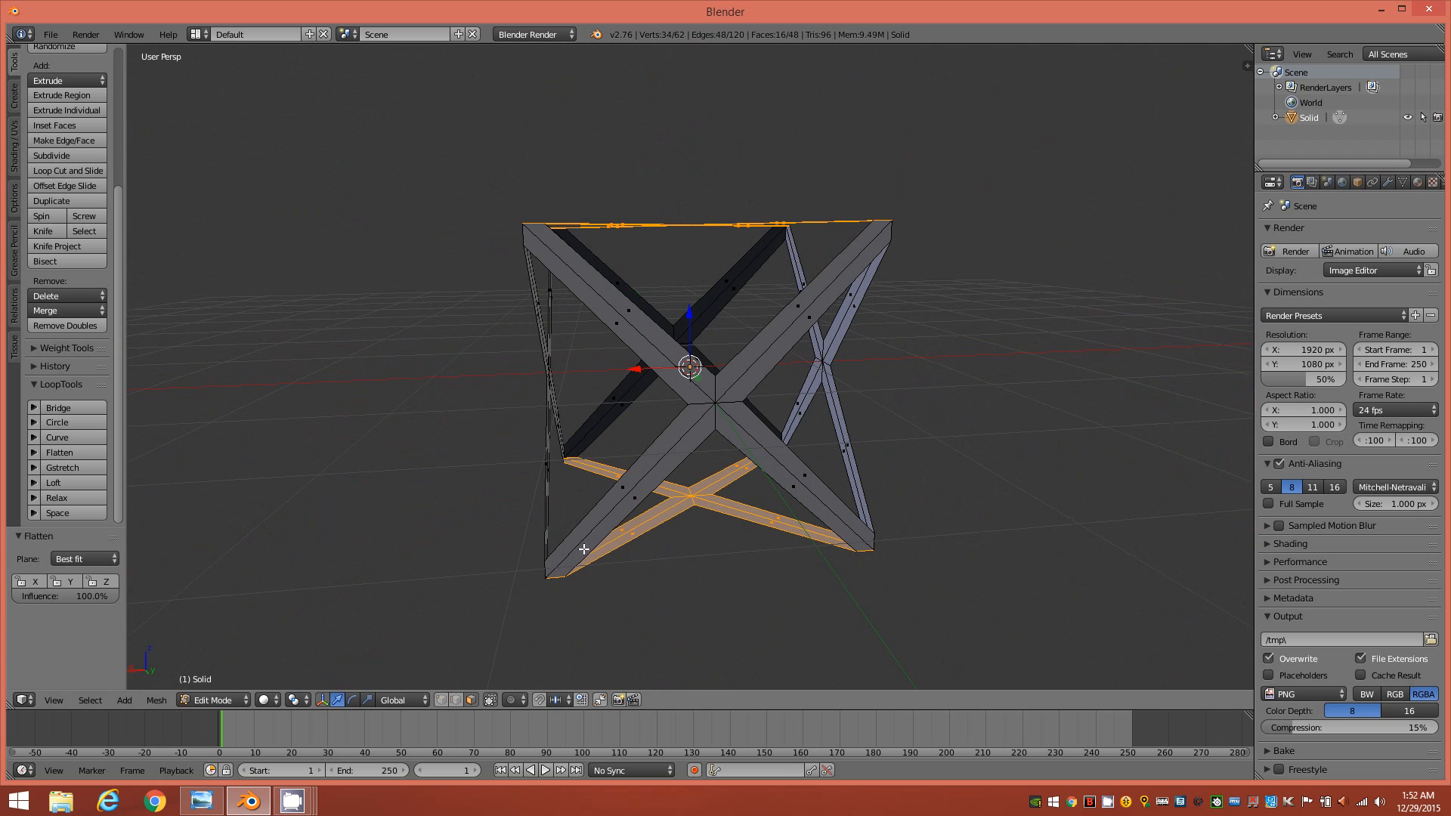
pyautogui.press('a')
pyautogui.moveTo(578, 477); pyautogui.dragTo(641, 500, button='middle')
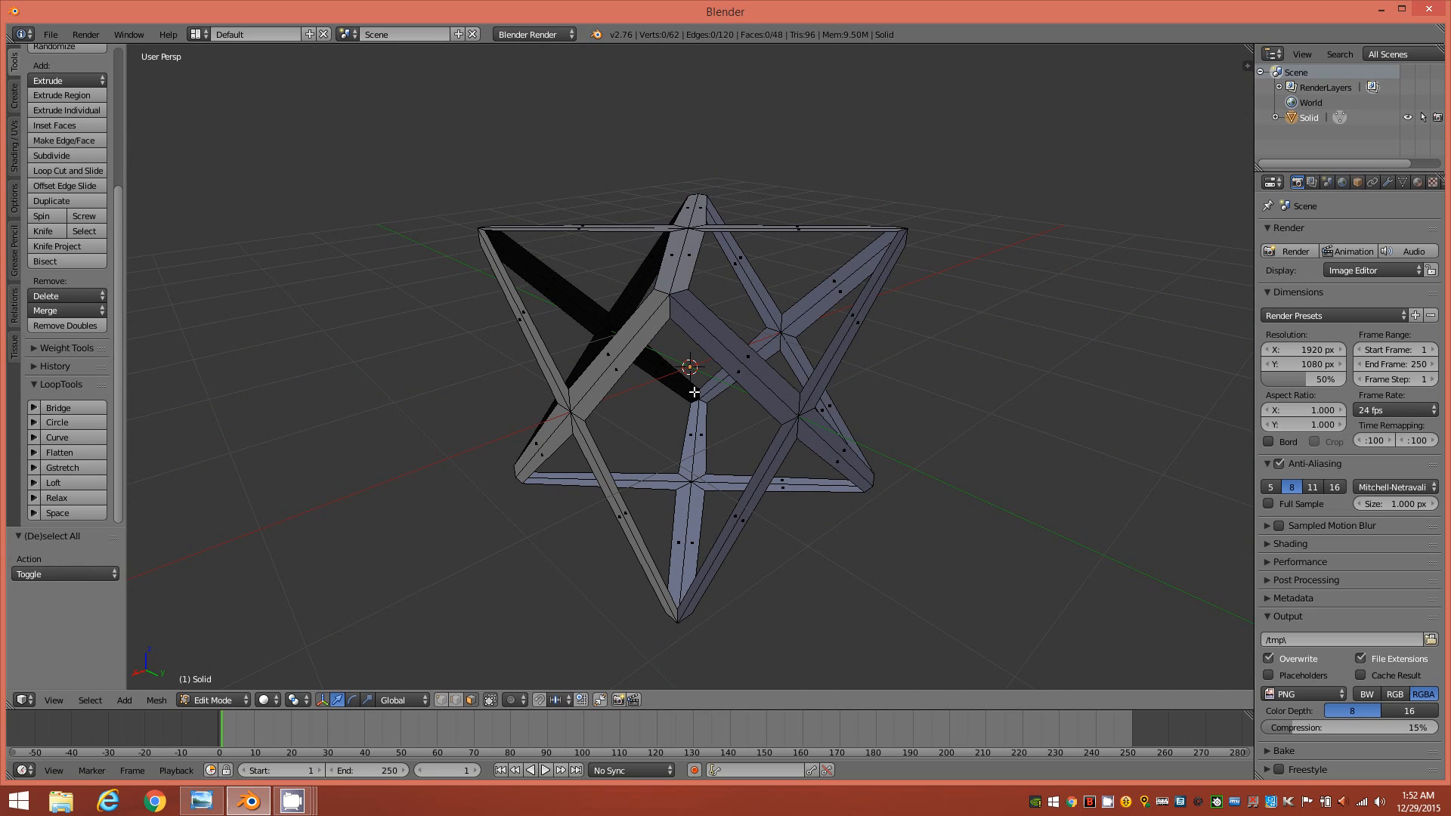
# - Select the whole star mesh and extrude it as a region, leaving the extruded copy in place with zero offset
pyautogui.press('a')
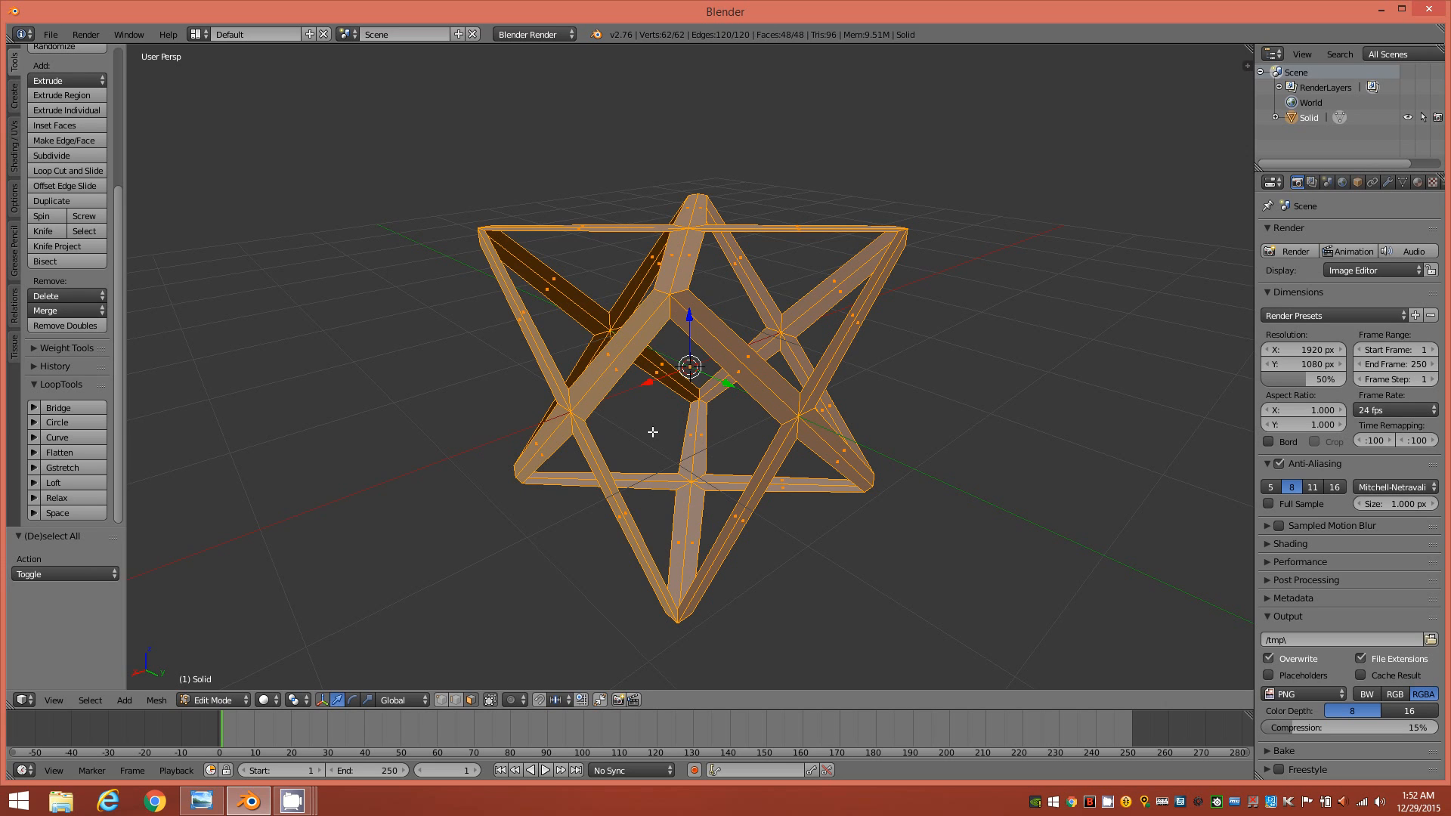
pyautogui.moveTo(765, 402); pyautogui.dragTo(744, 407, button='middle')
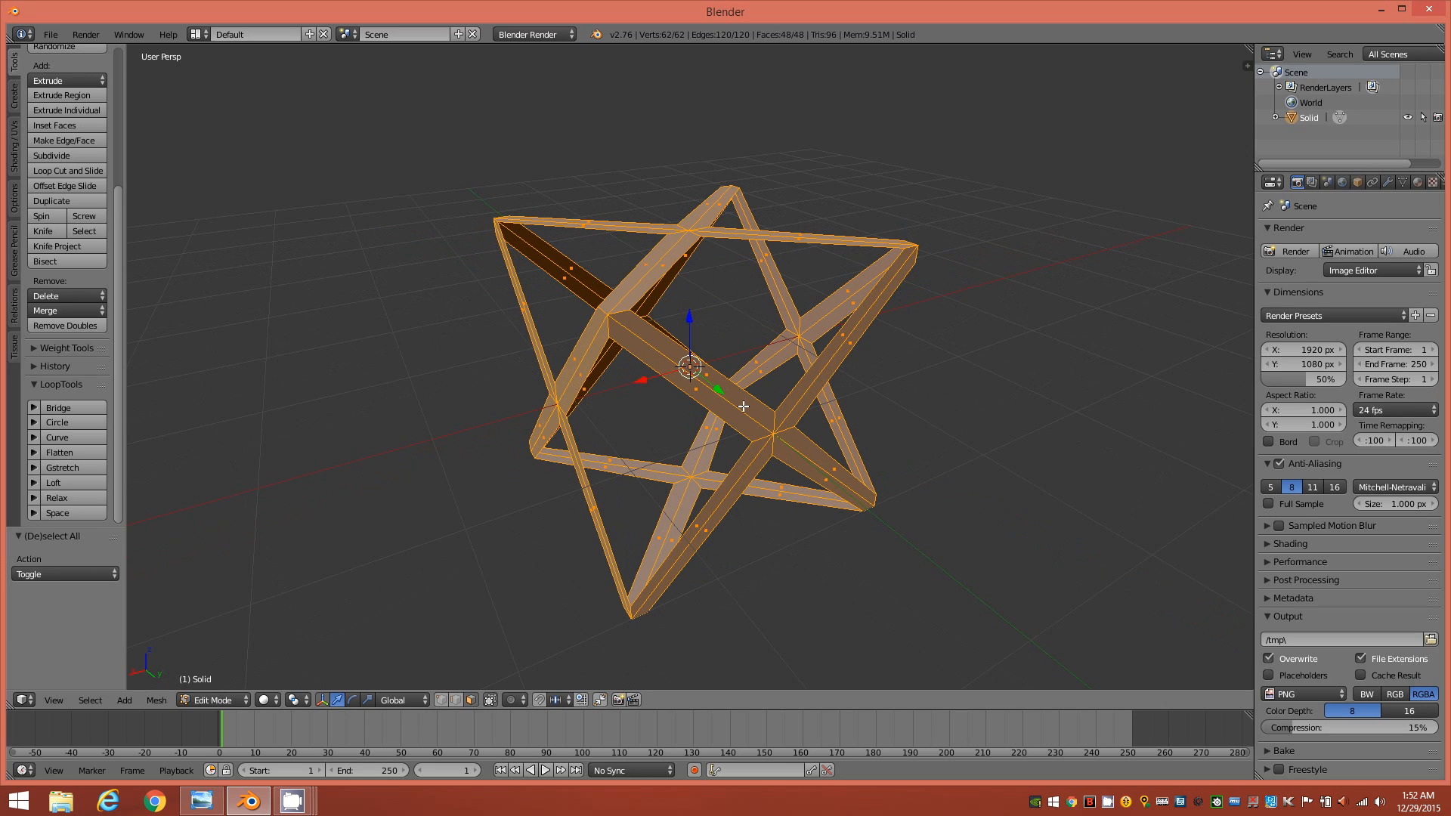
pyautogui.hotkey('alt', 'e')
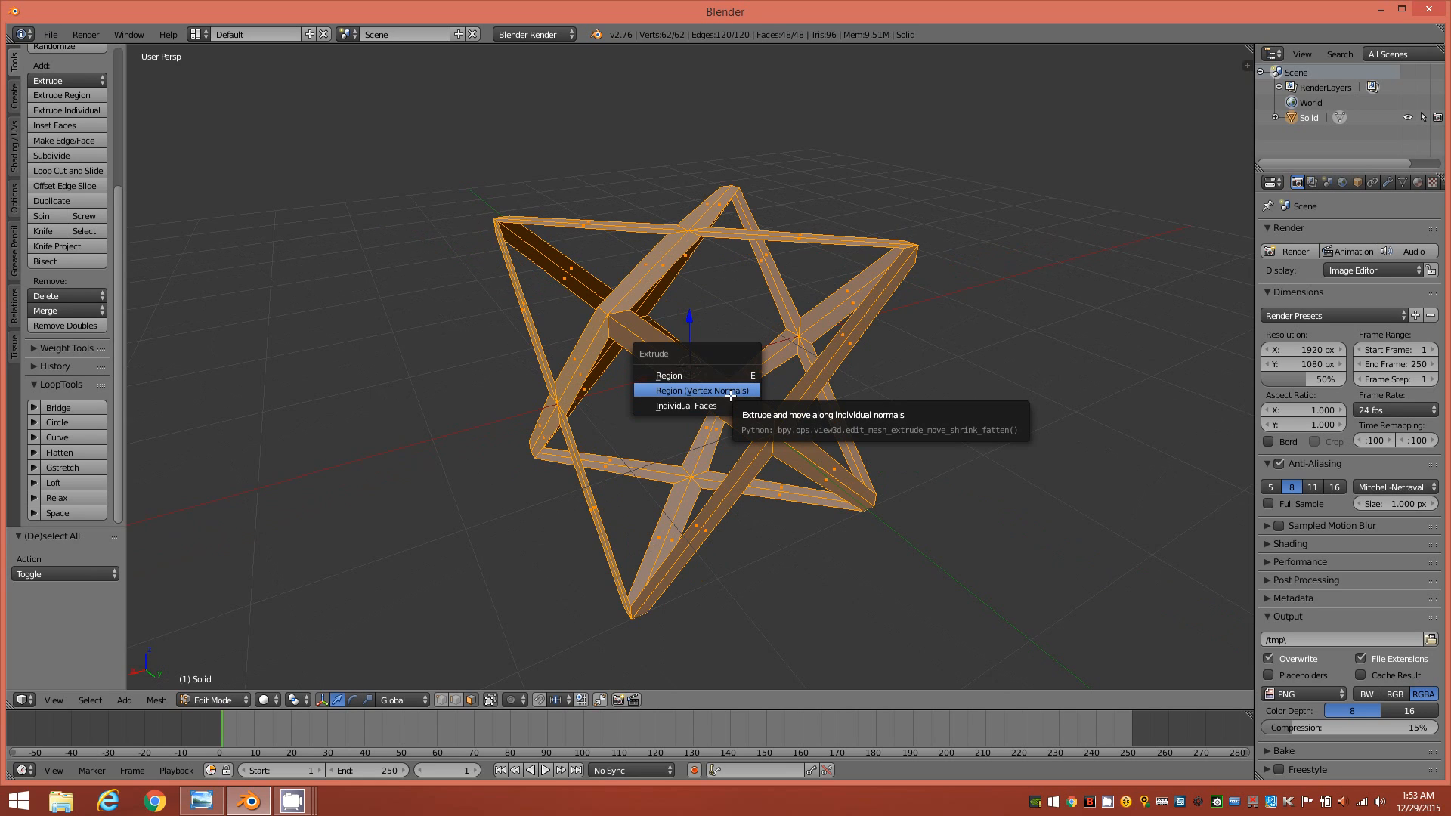
pyautogui.click(715, 376)
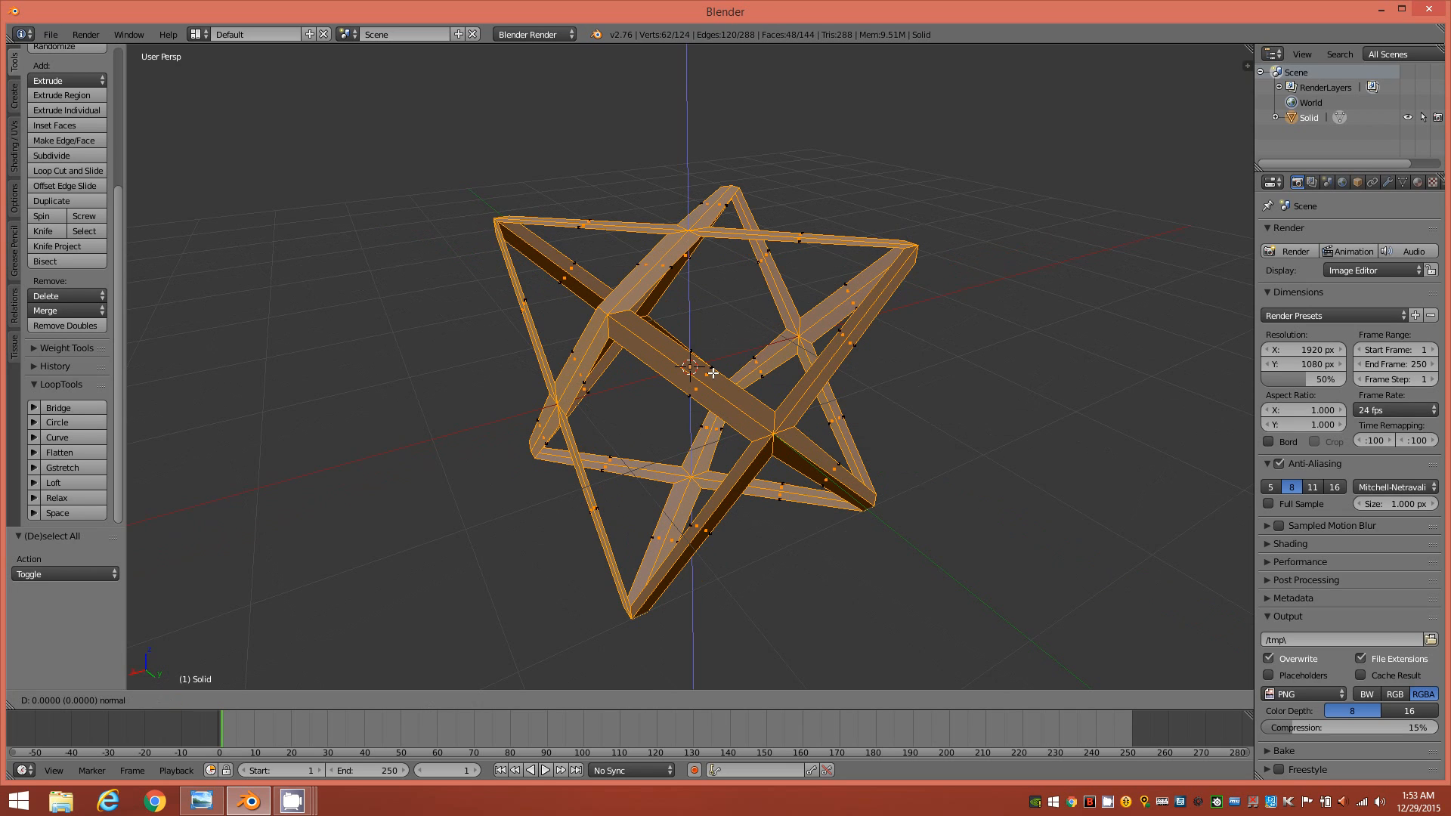
pyautogui.click(713, 373)
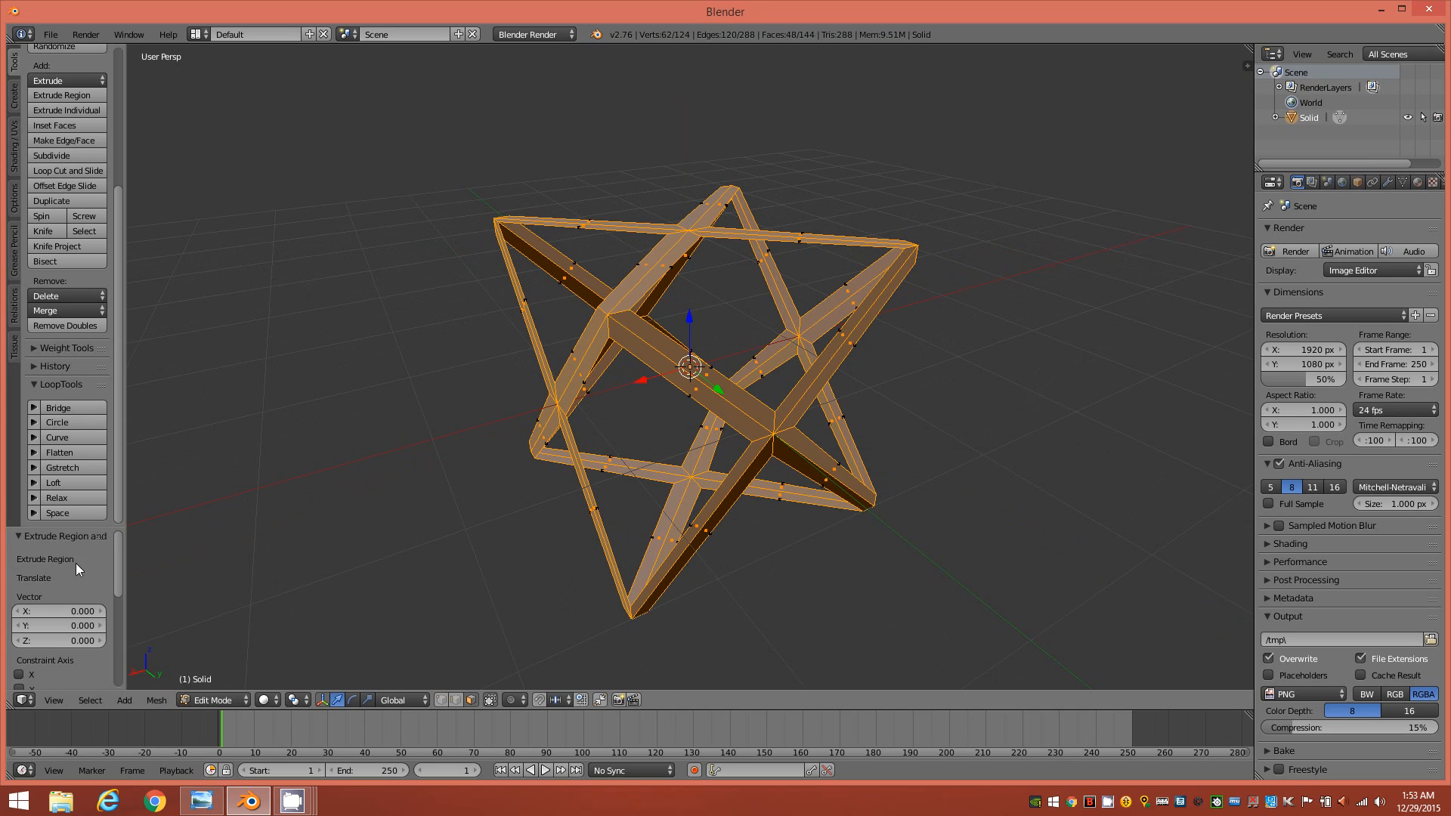
pyautogui.moveTo(118, 558); pyautogui.dragTo(119, 573)
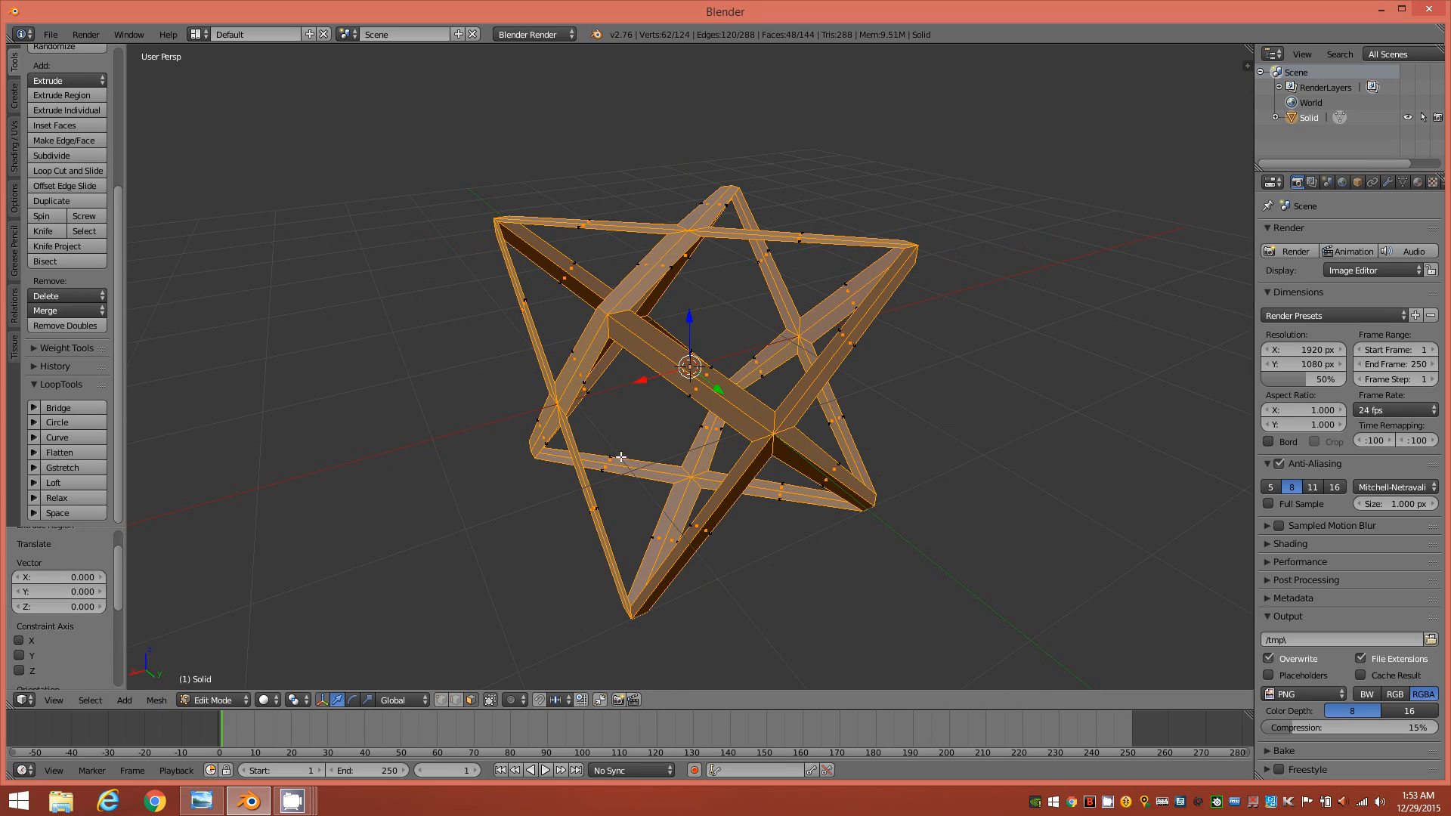
pyautogui.moveTo(688, 430)
pyautogui.mouseDown(button='middle')
pyautogui.moveTo(665, 433)
pyautogui.moveTo(693, 433)
pyautogui.mouseUp(button='middle')
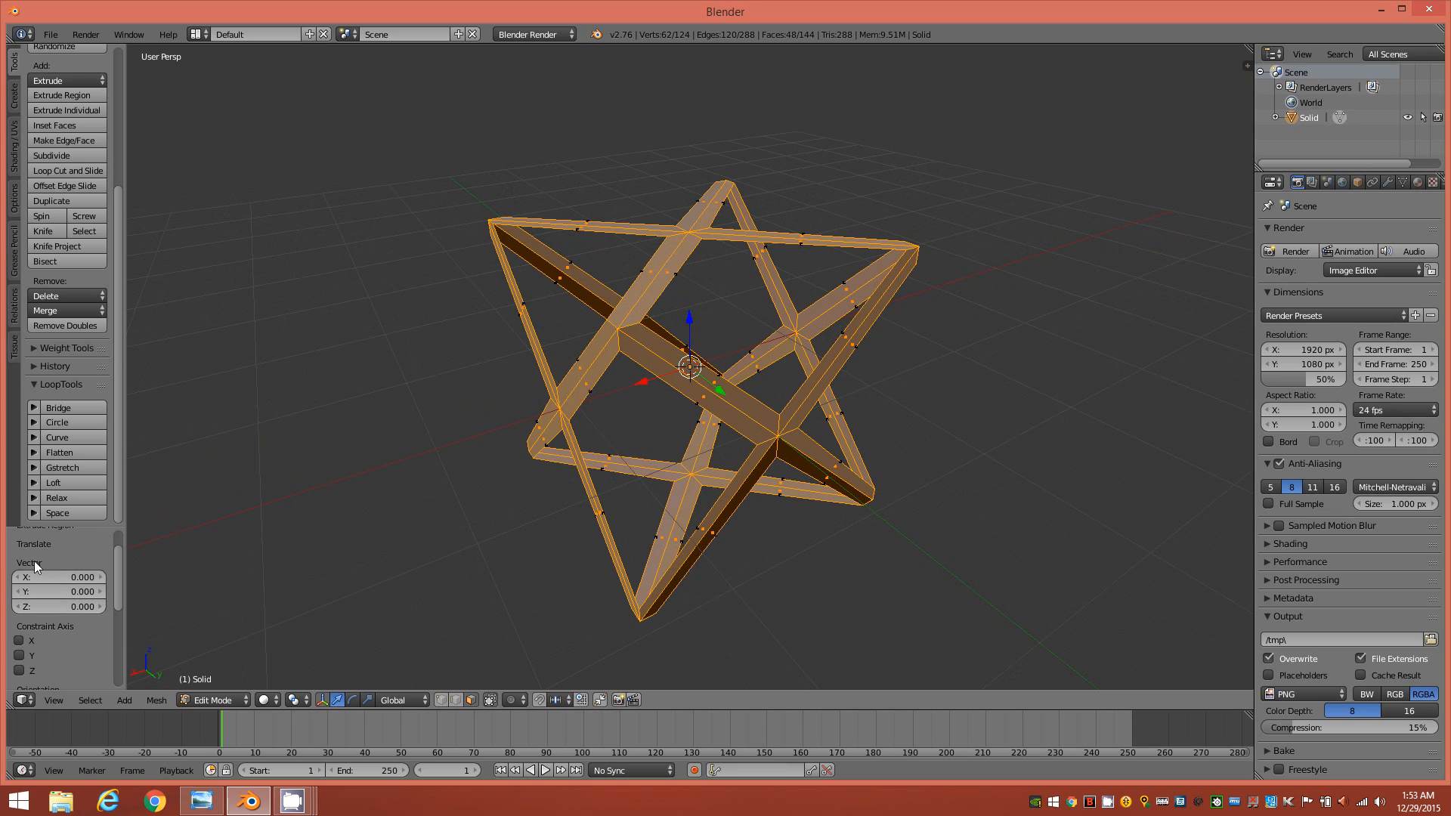
pyautogui.moveTo(118, 560); pyautogui.dragTo(118, 547)
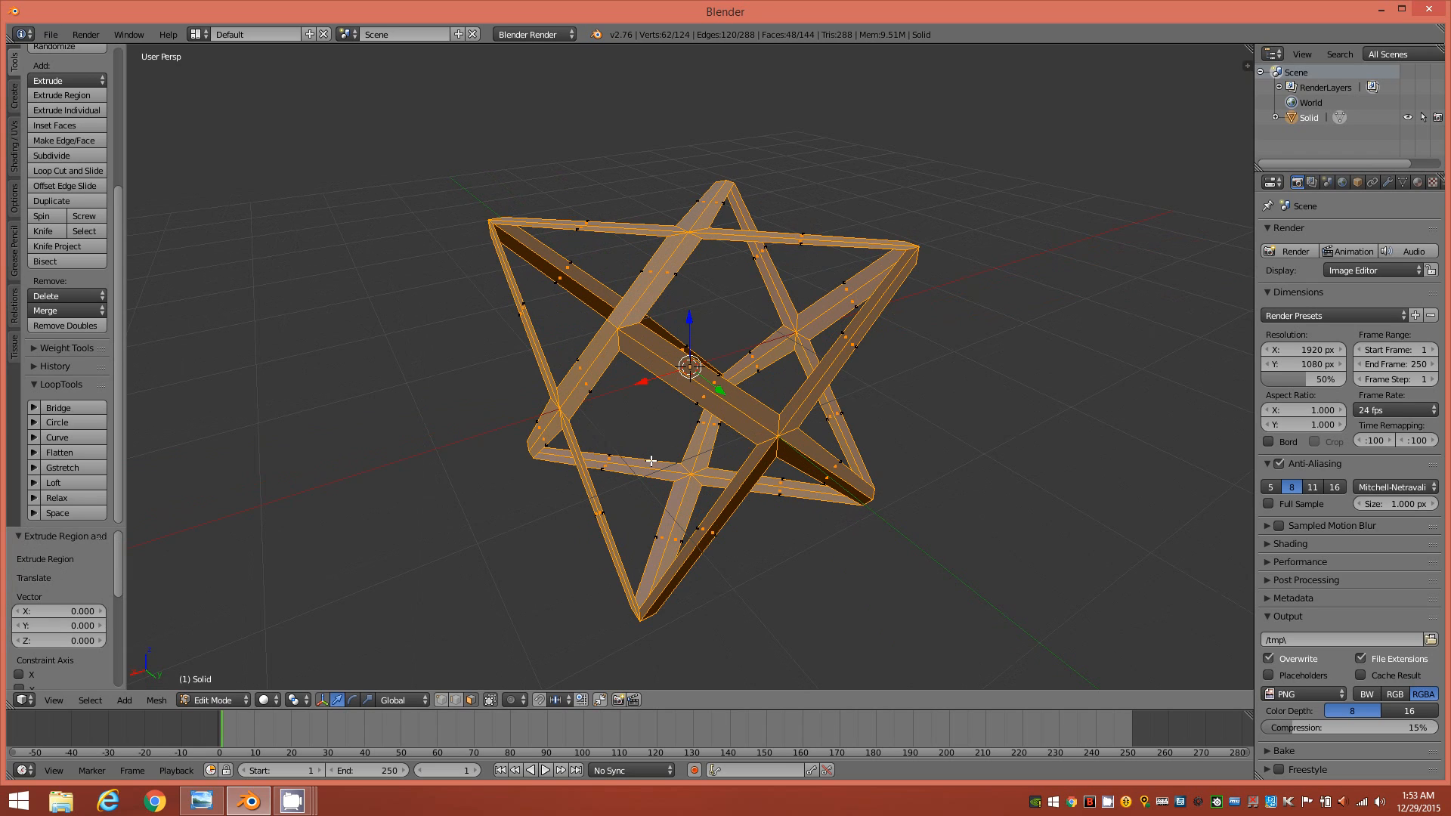
# - Scale the extruded copy inward to 0.8 on all three axes to form the frame's inner shell
pyautogui.press('s')
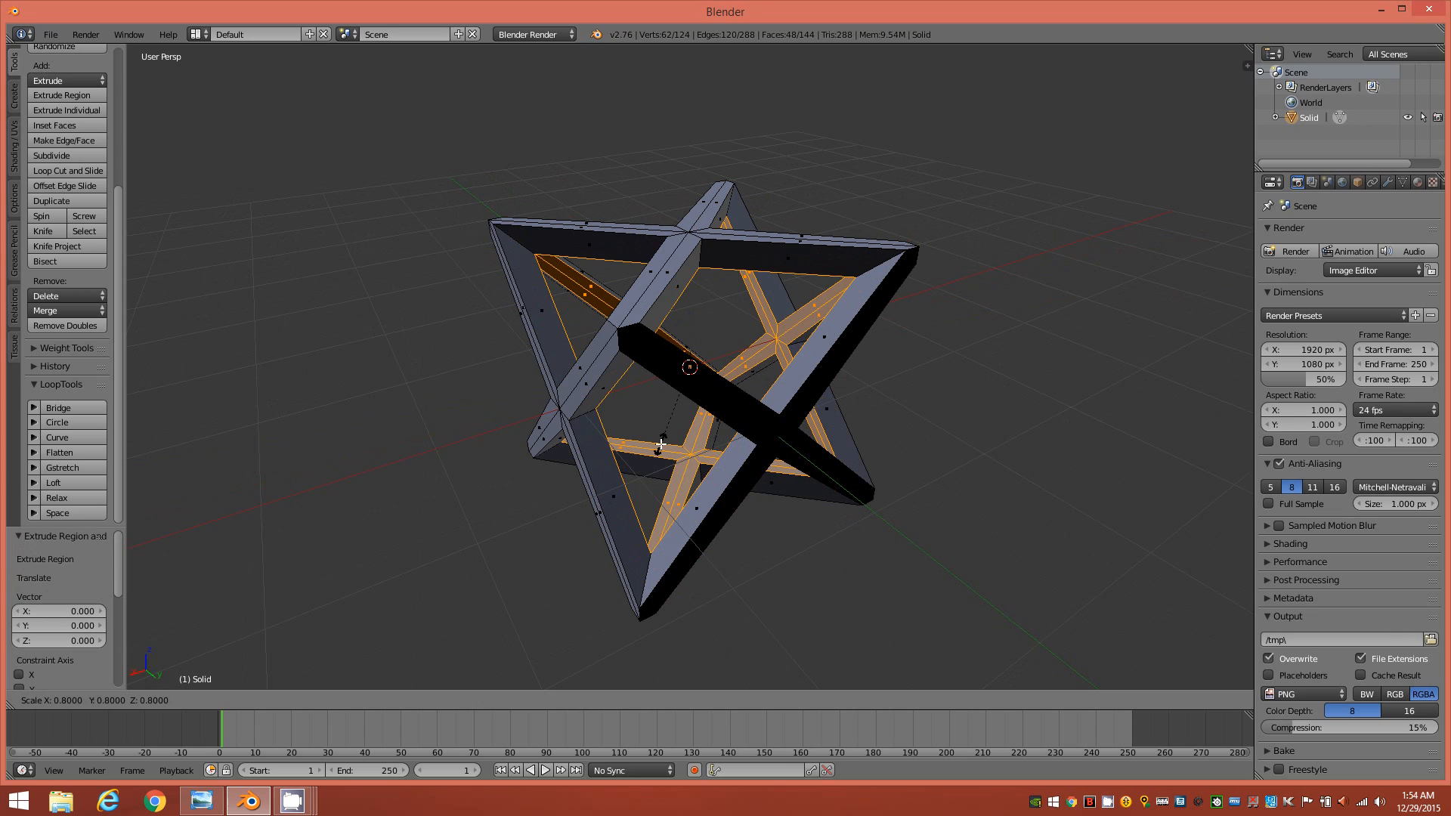
pyautogui.click(661, 444)
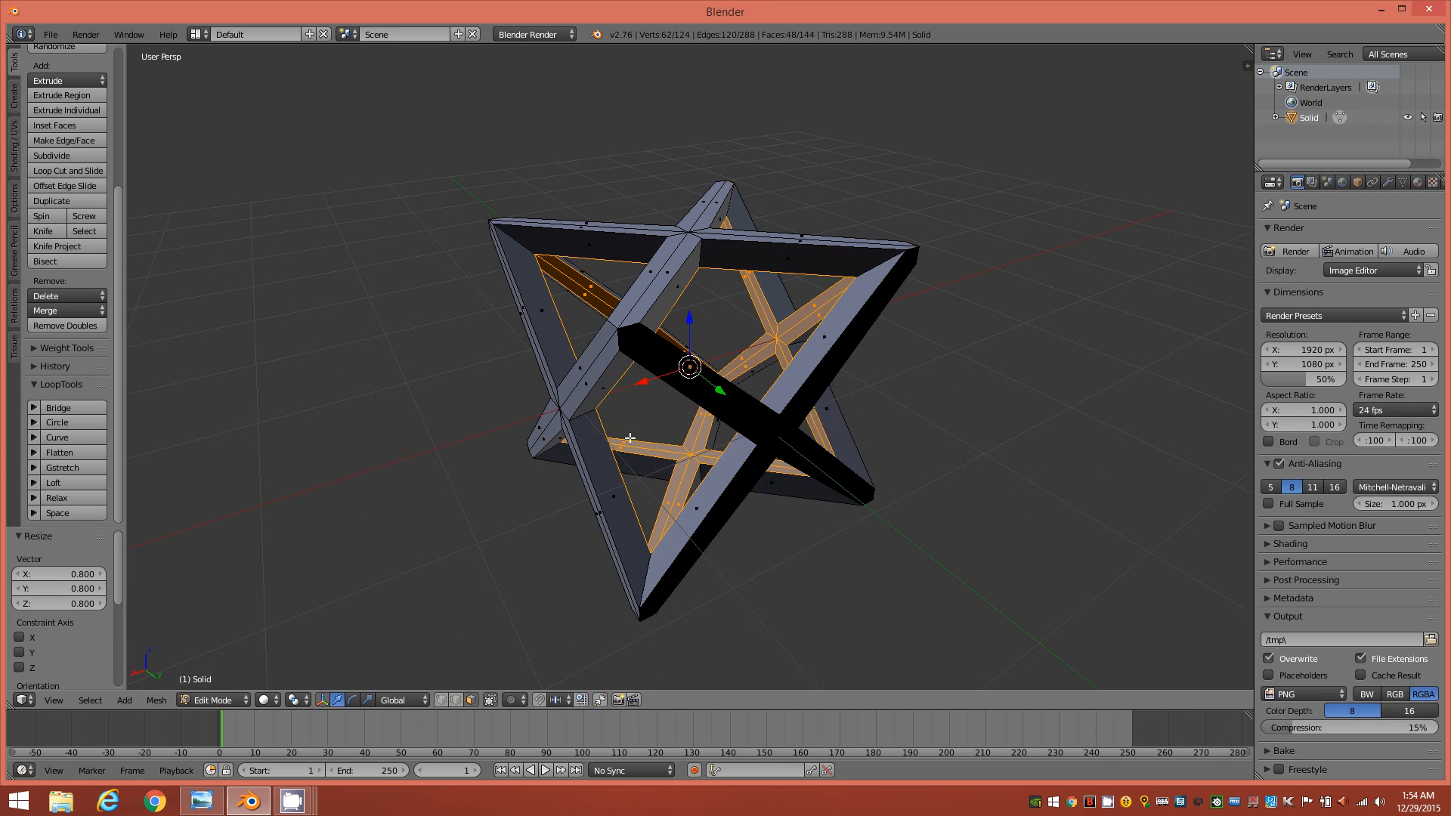
pyautogui.moveTo(759, 517); pyautogui.dragTo(719, 519, button='middle')
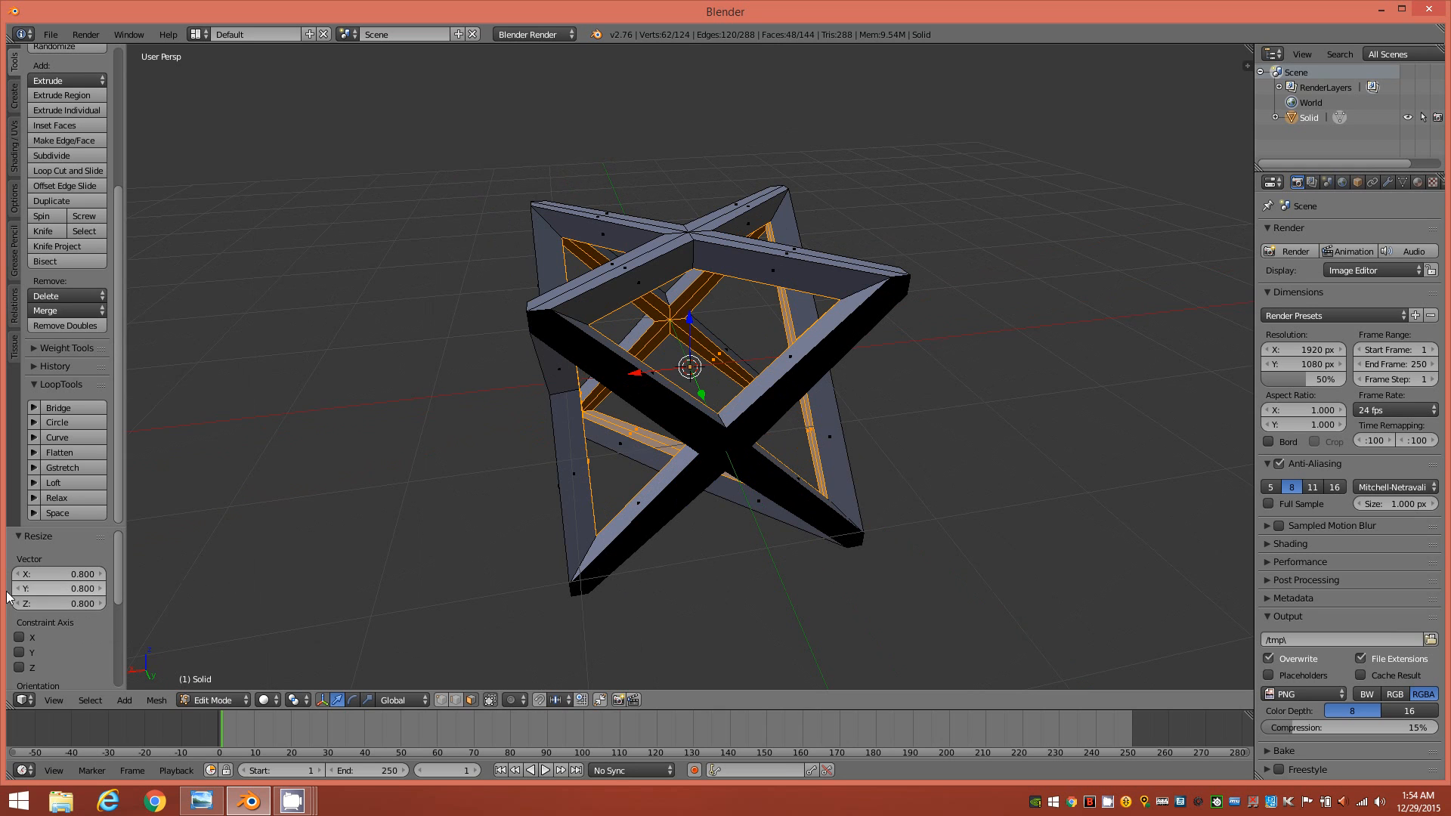
pyautogui.moveTo(498, 523); pyautogui.dragTo(612, 517, button='middle')
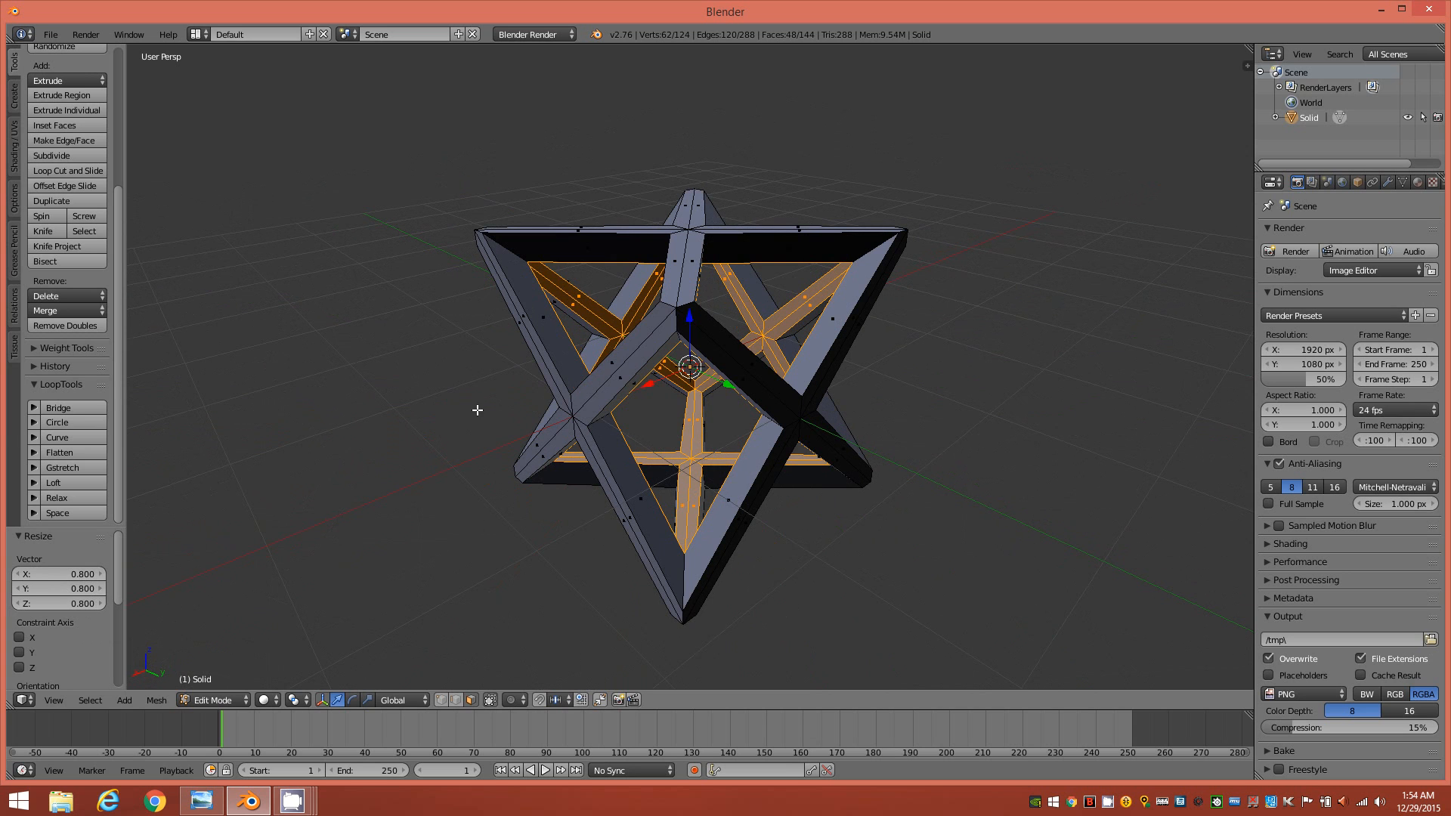
pyautogui.moveTo(634, 468)
pyautogui.mouseDown(button='middle')
pyautogui.moveTo(700, 469)
pyautogui.moveTo(602, 463)
pyautogui.moveTo(634, 479)
pyautogui.moveTo(615, 461)
pyautogui.mouseUp(button='middle')
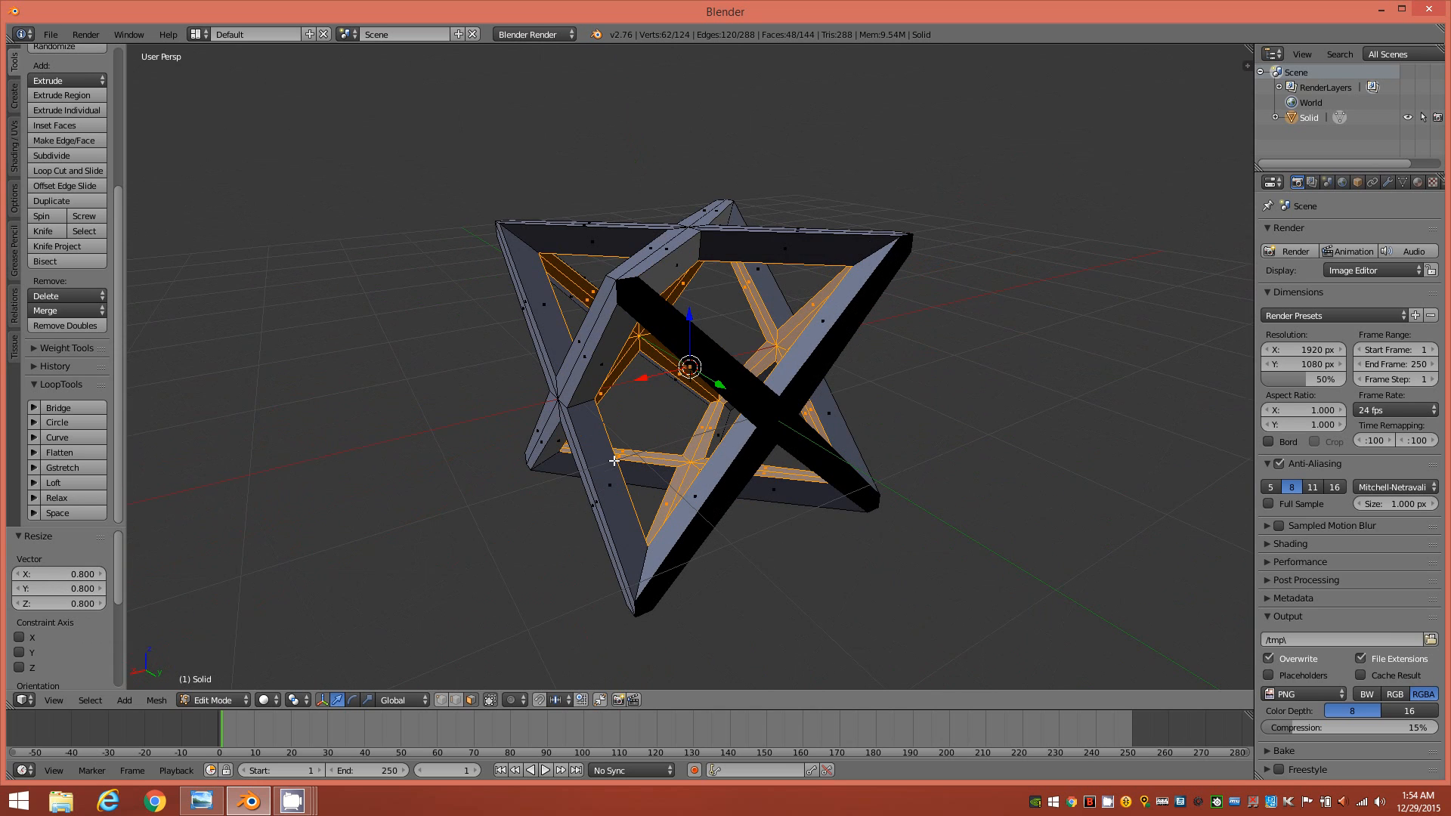
pyautogui.moveTo(778, 416)
pyautogui.mouseDown(button='middle')
pyautogui.moveTo(759, 445)
pyautogui.moveTo(791, 415)
pyautogui.mouseUp(button='middle')
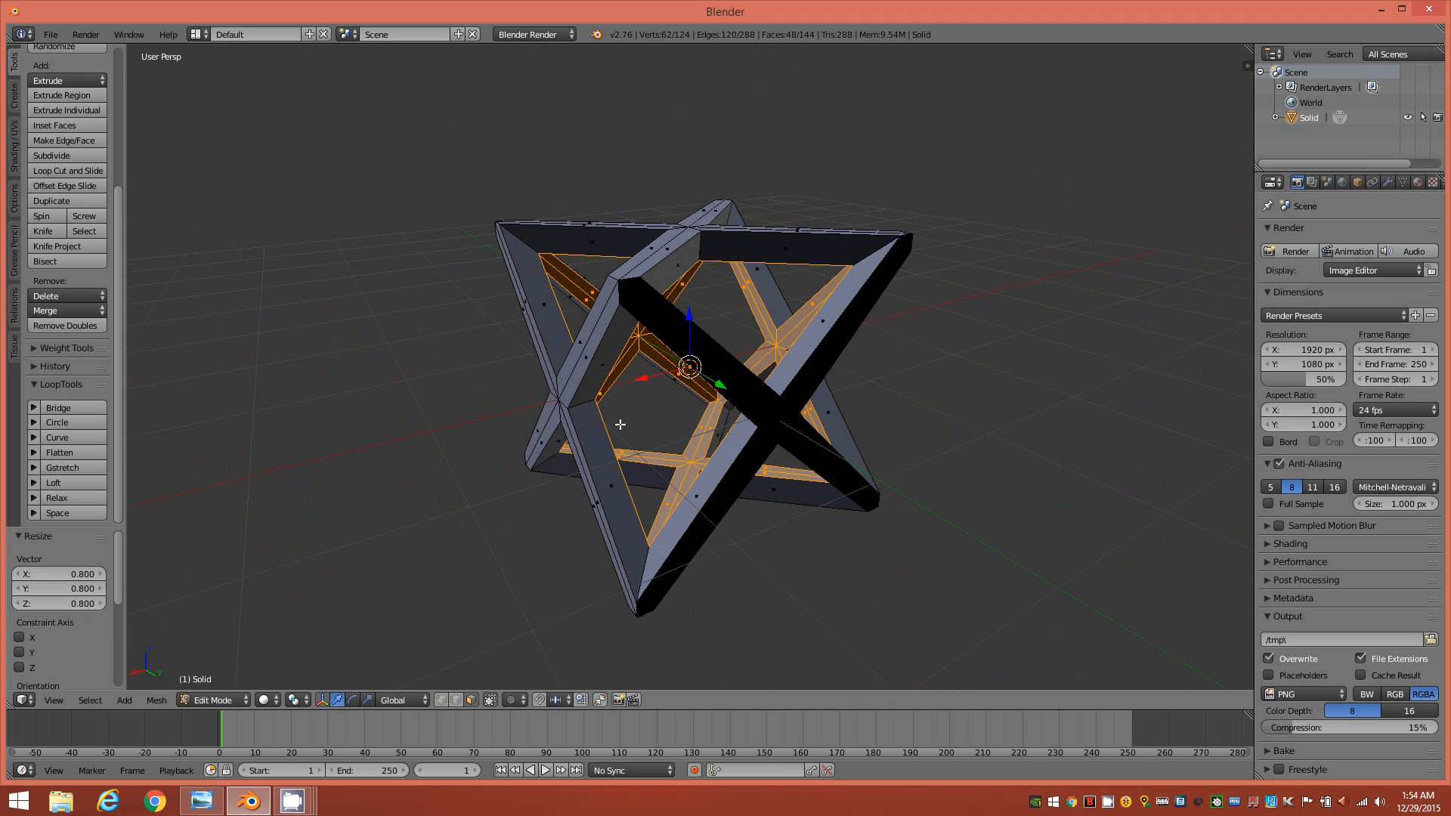
pyautogui.moveTo(622, 369); pyautogui.dragTo(632, 403, button='middle')
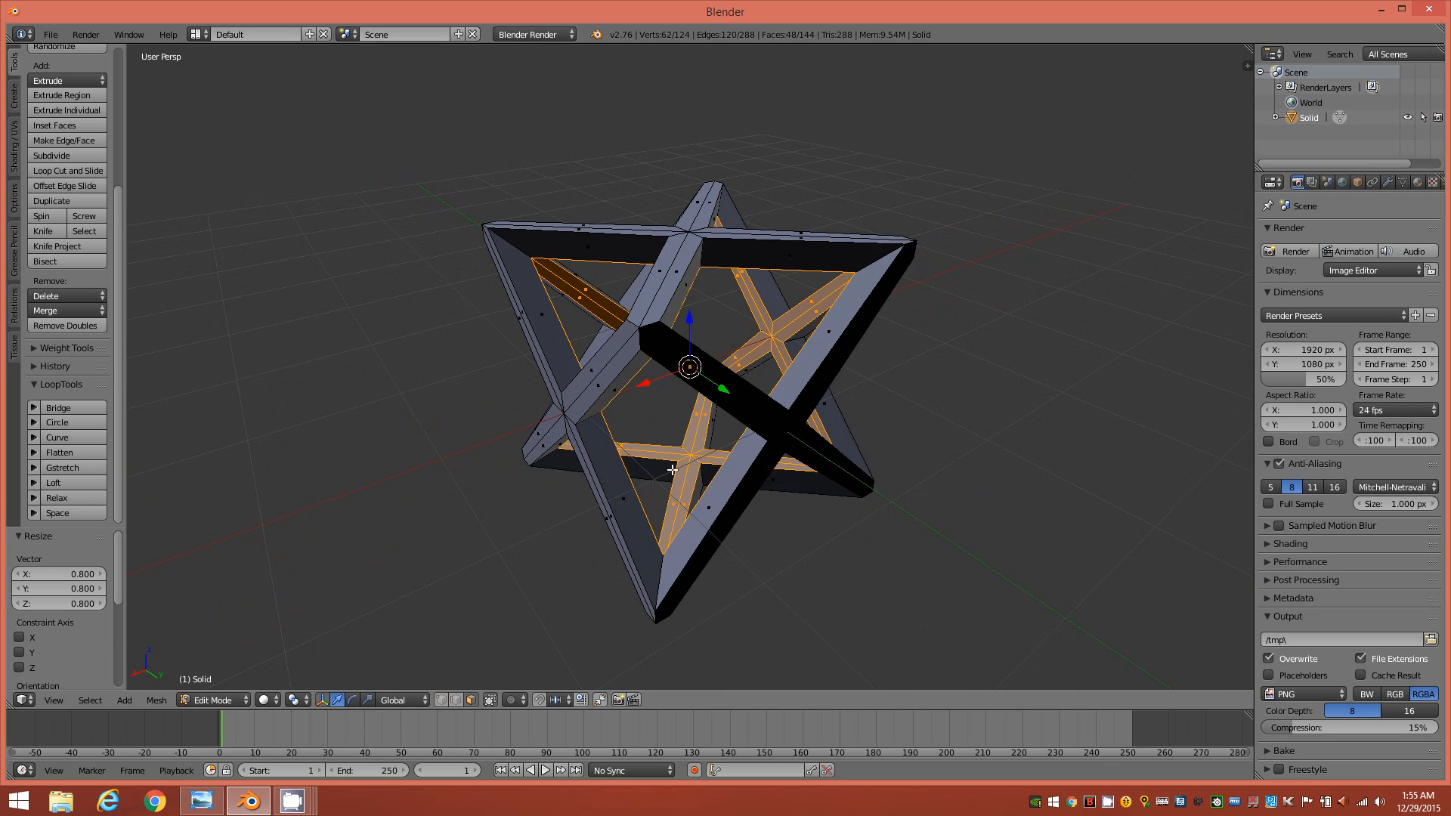
# - Select the entire frame mesh, recalculate its normals to face outside, and clear the selection
pyautogui.press('a')
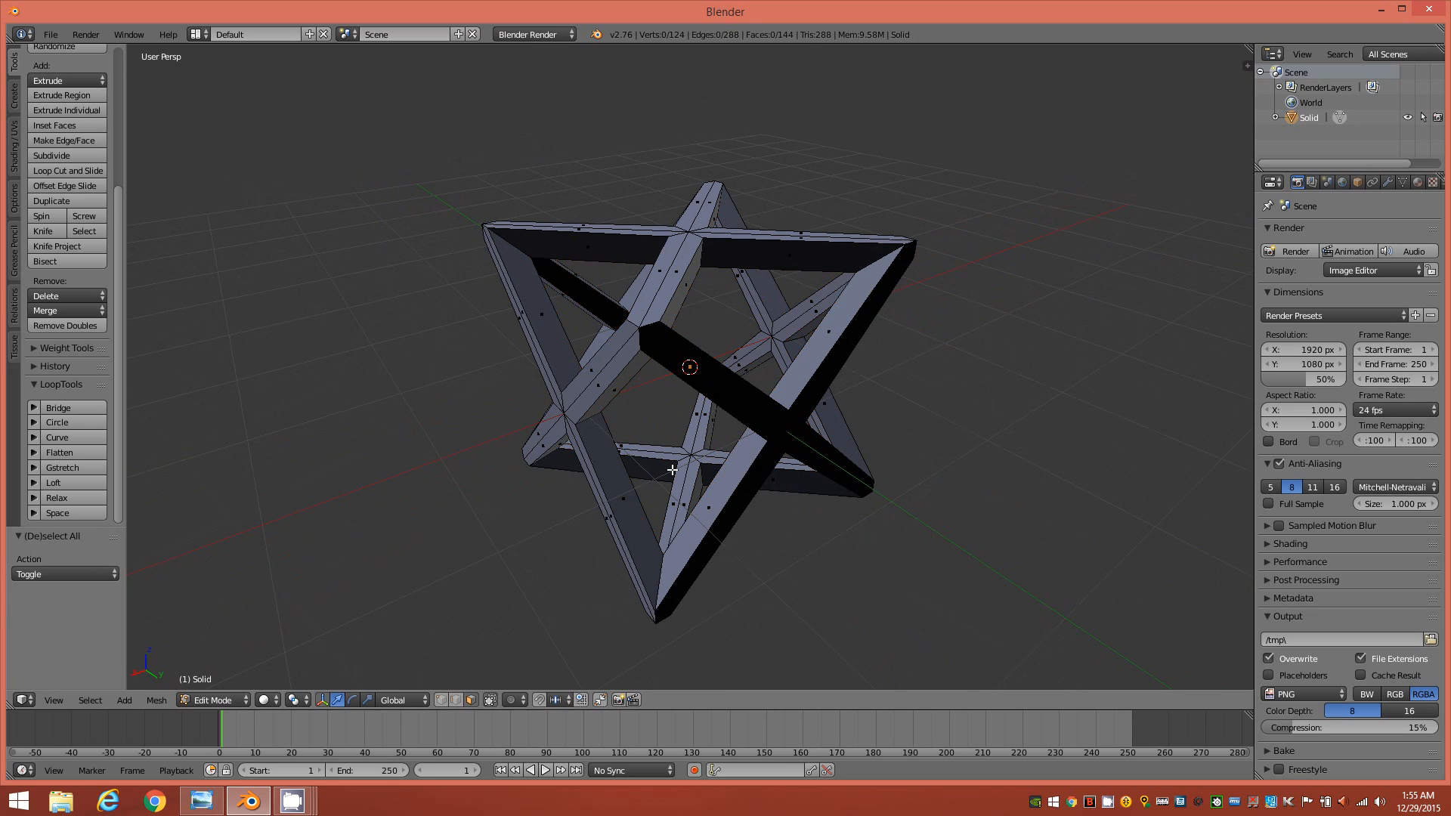
pyautogui.press('a')
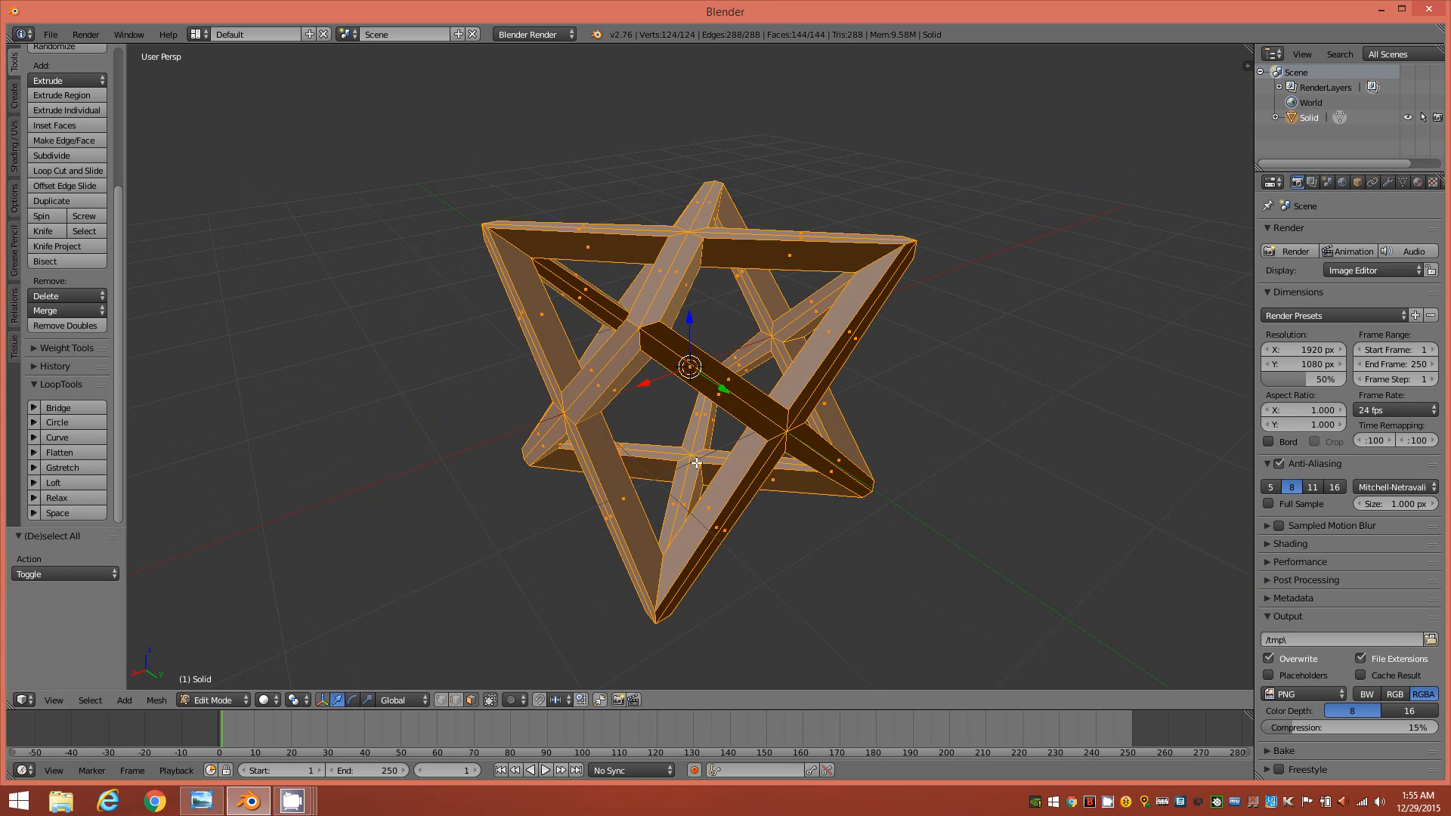
pyautogui.hotkey('ctrl', 'n')
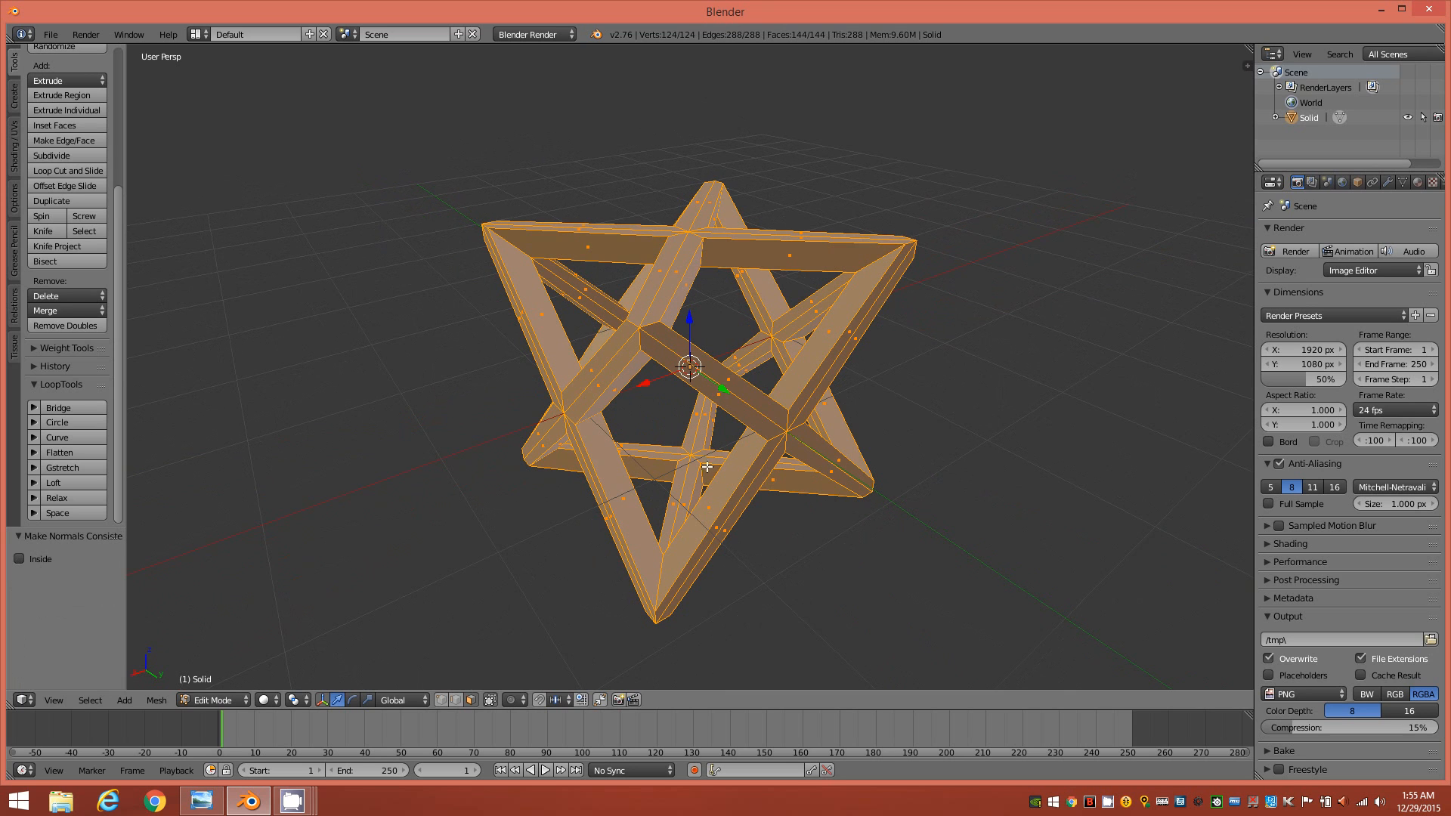
pyautogui.moveTo(750, 491); pyautogui.dragTo(804, 402, button='middle')
pyautogui.press('a')
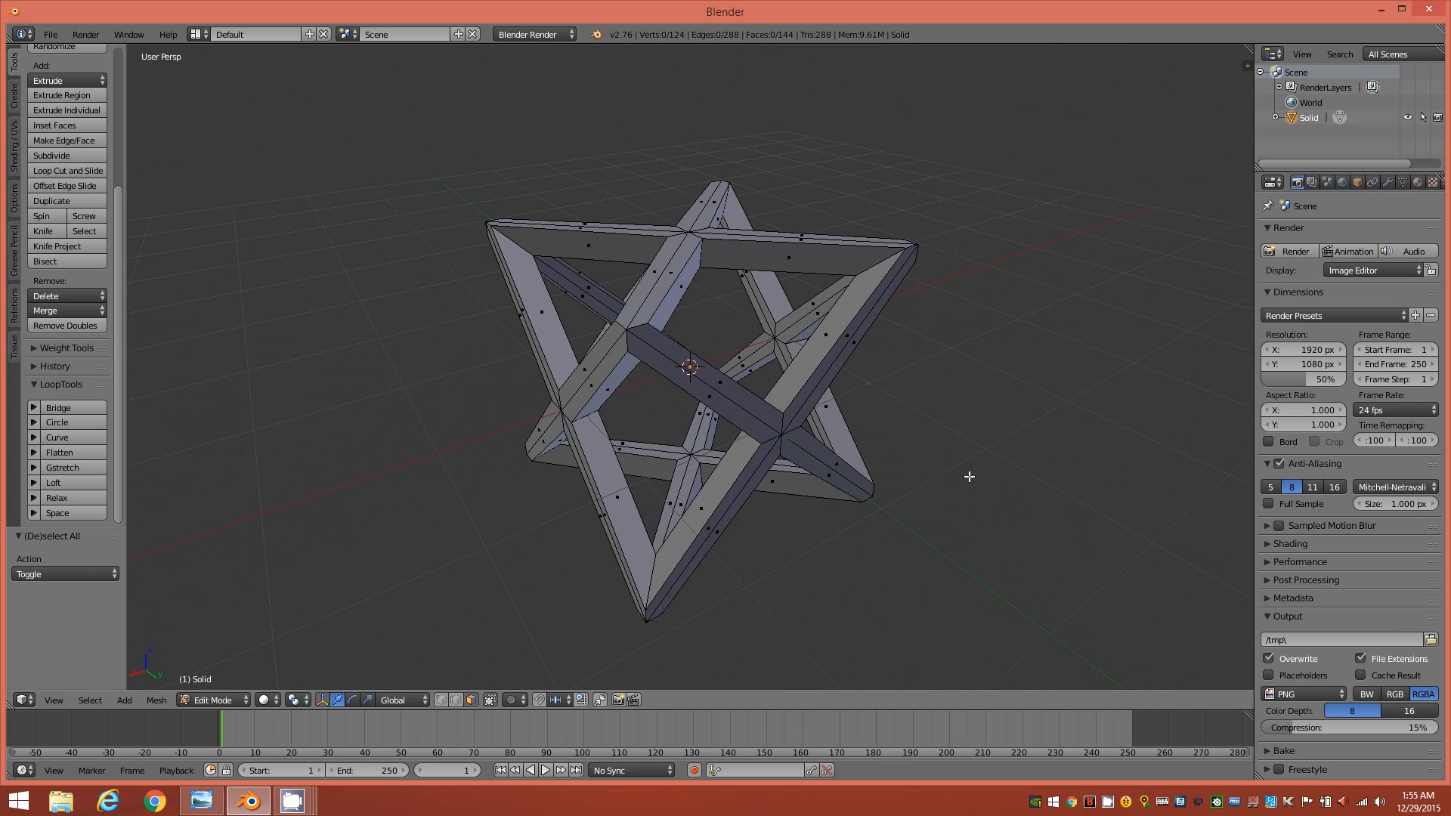
# - Check the directions of the face normals by displaying them at size 0.50, and turn their display off again
pyautogui.press('n')
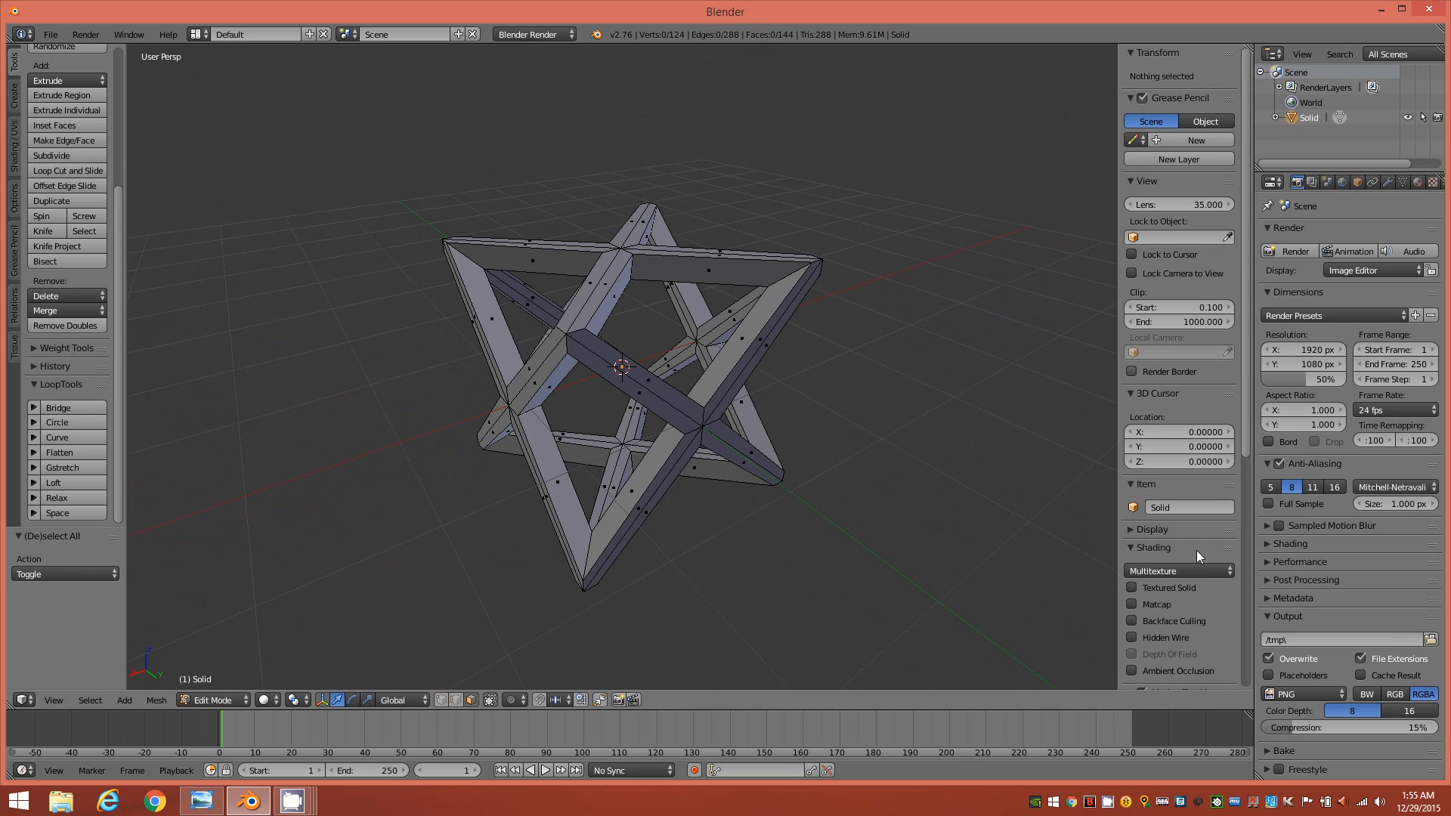
pyautogui.scroll(-8, 1224, 529)
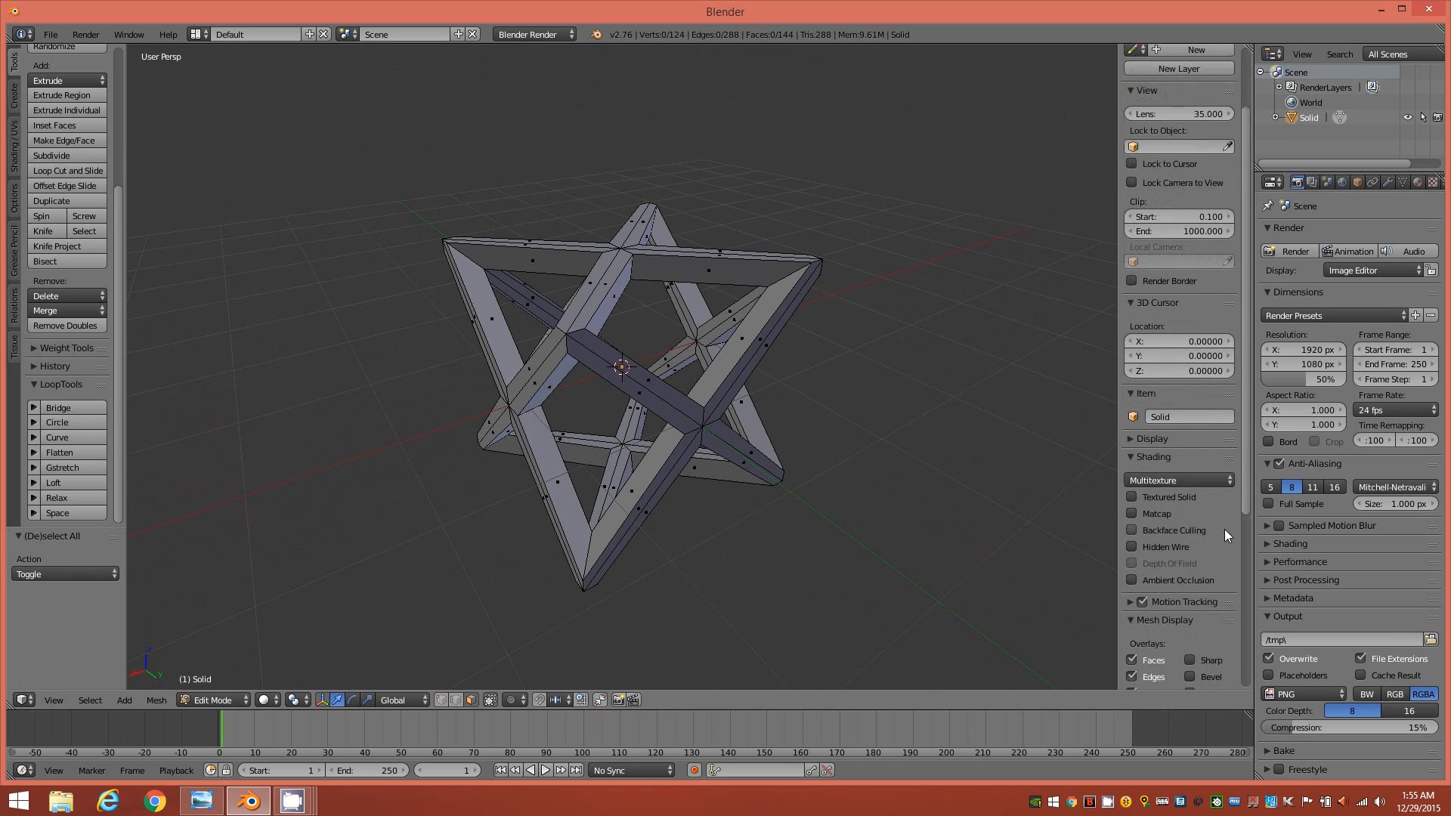
pyautogui.scroll(-4, 1224, 532)
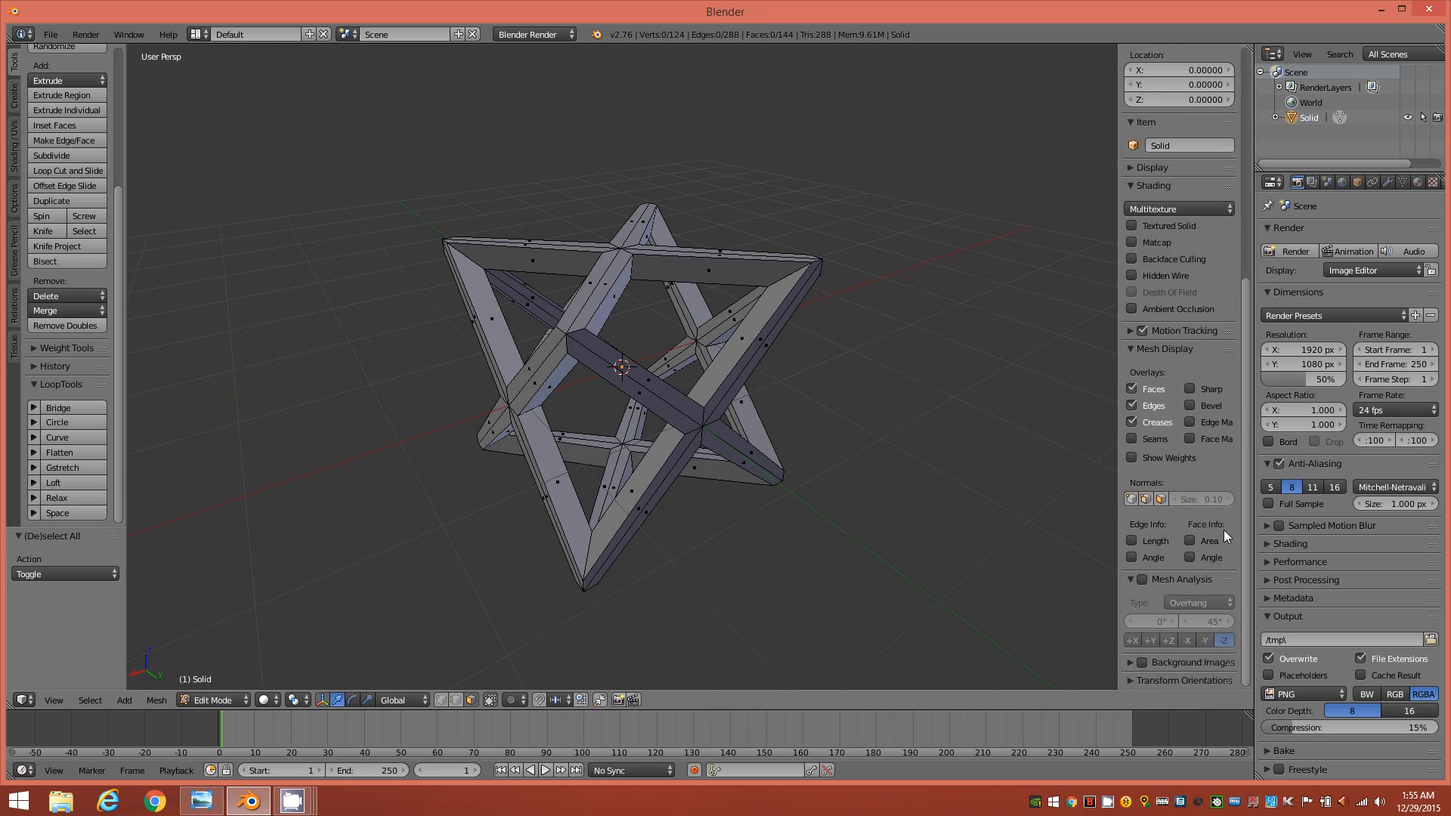
pyautogui.click(1160, 499)
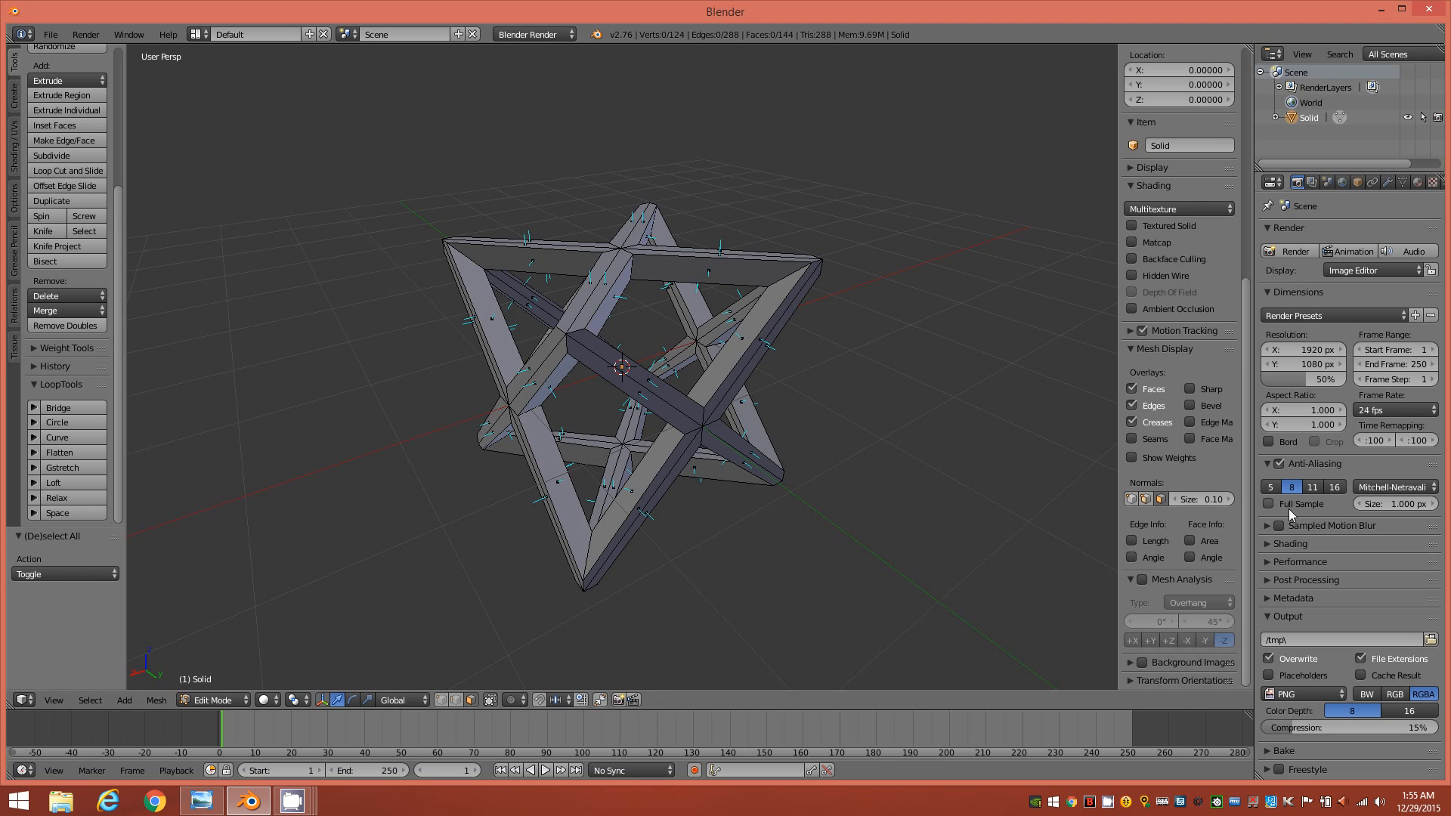
pyautogui.moveTo(1225, 500)
pyautogui.mouseDown()
pyautogui.moveTo(1264, 495)
pyautogui.moveTo(1236, 496)
pyautogui.mouseUp()
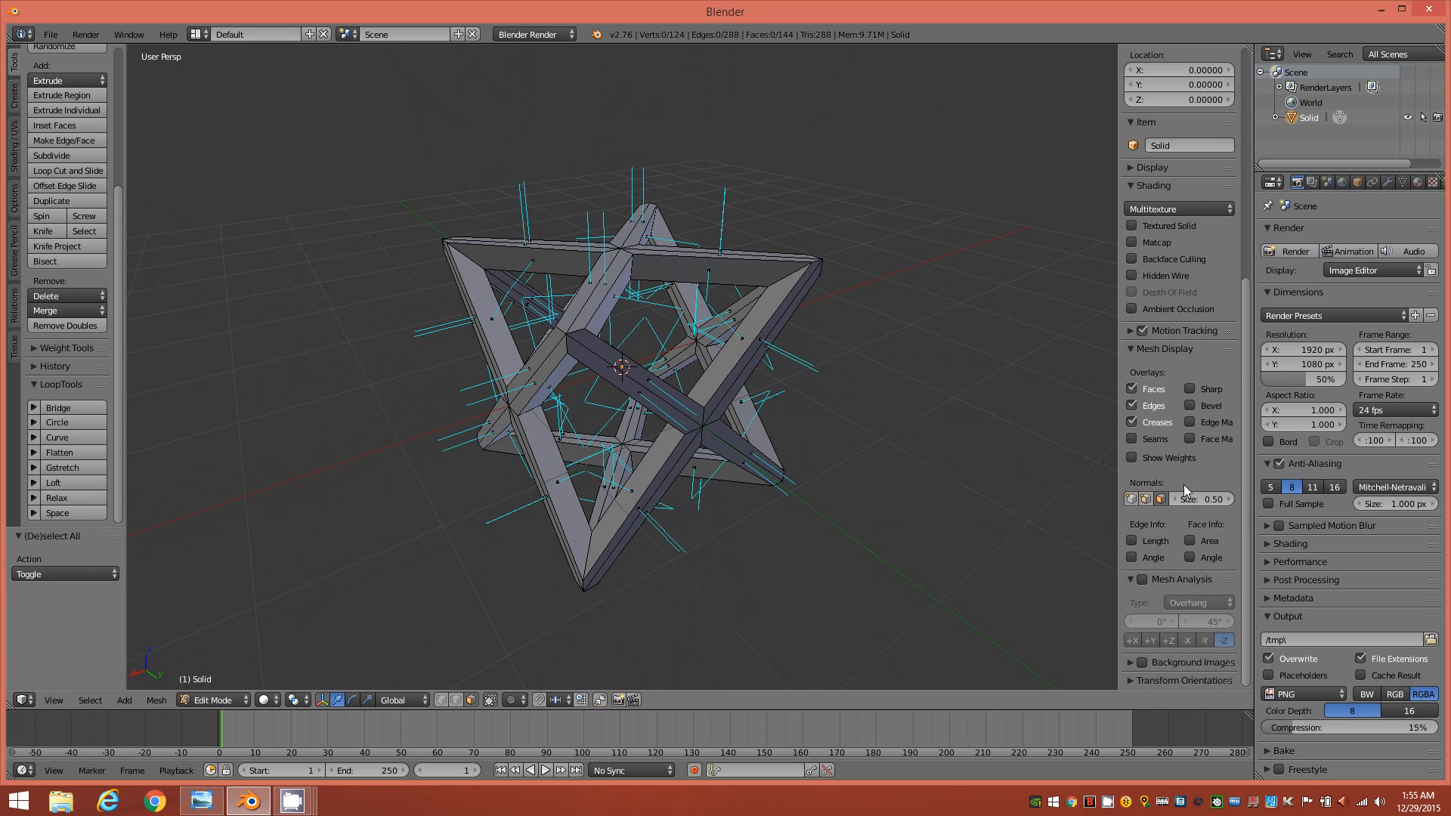
pyautogui.click(1160, 499)
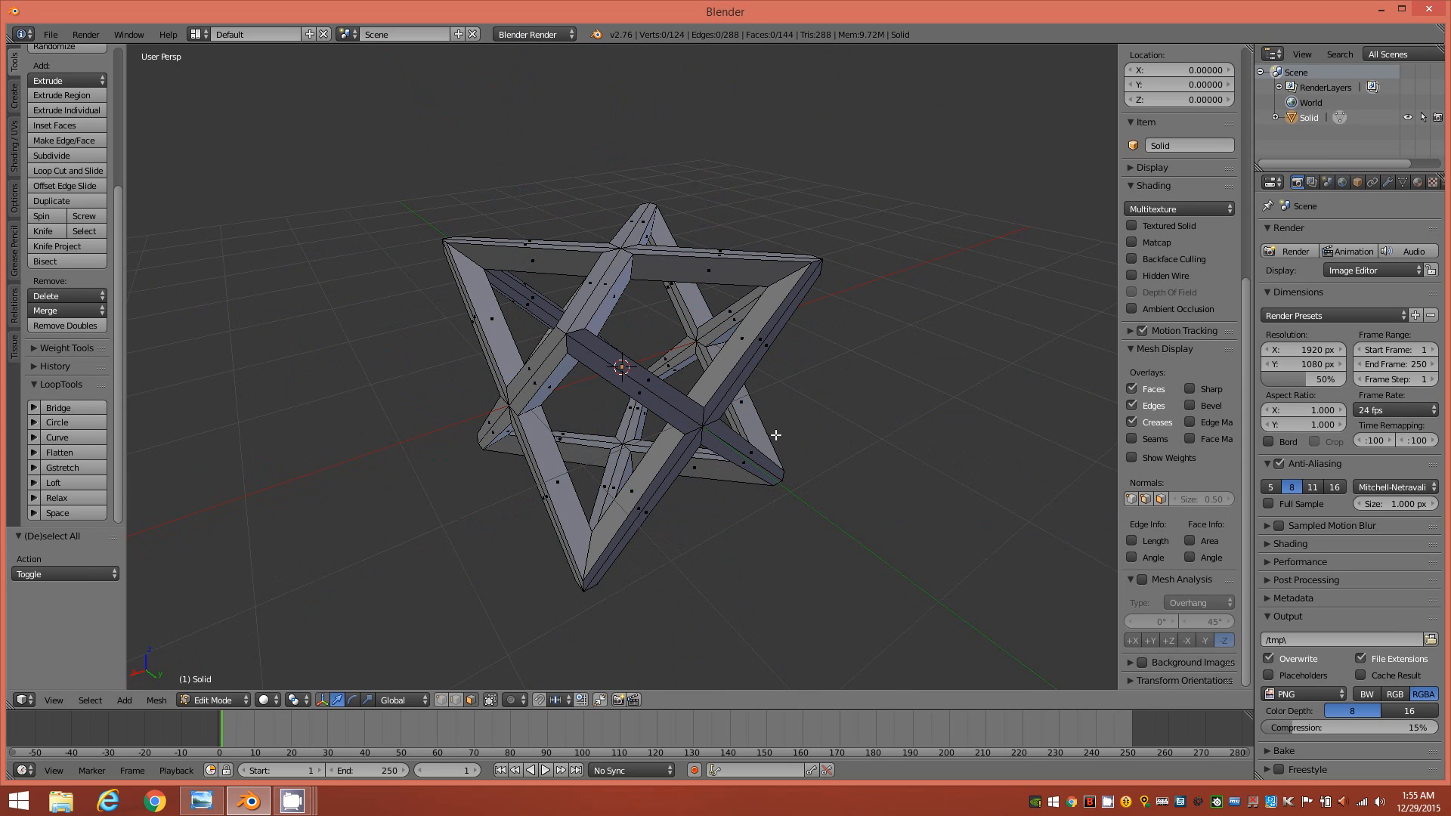
pyautogui.press('n')
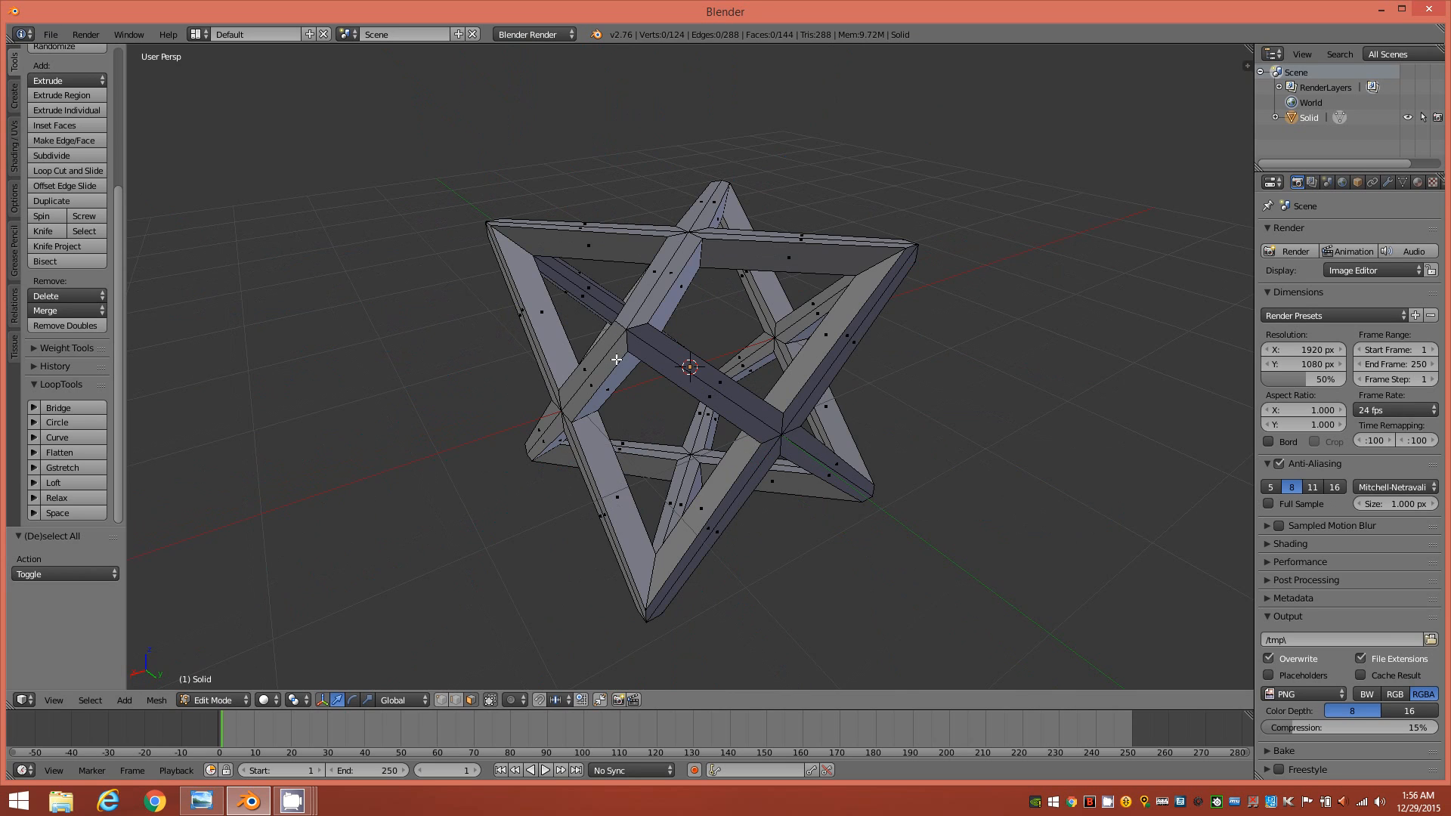
# - Select the face loop lining one opening of the frame and extend the selection to all faces with a similar perimeter
pyautogui.keyDown('alt'); pyautogui.rightClick(872, 265); pyautogui.keyUp('alt')
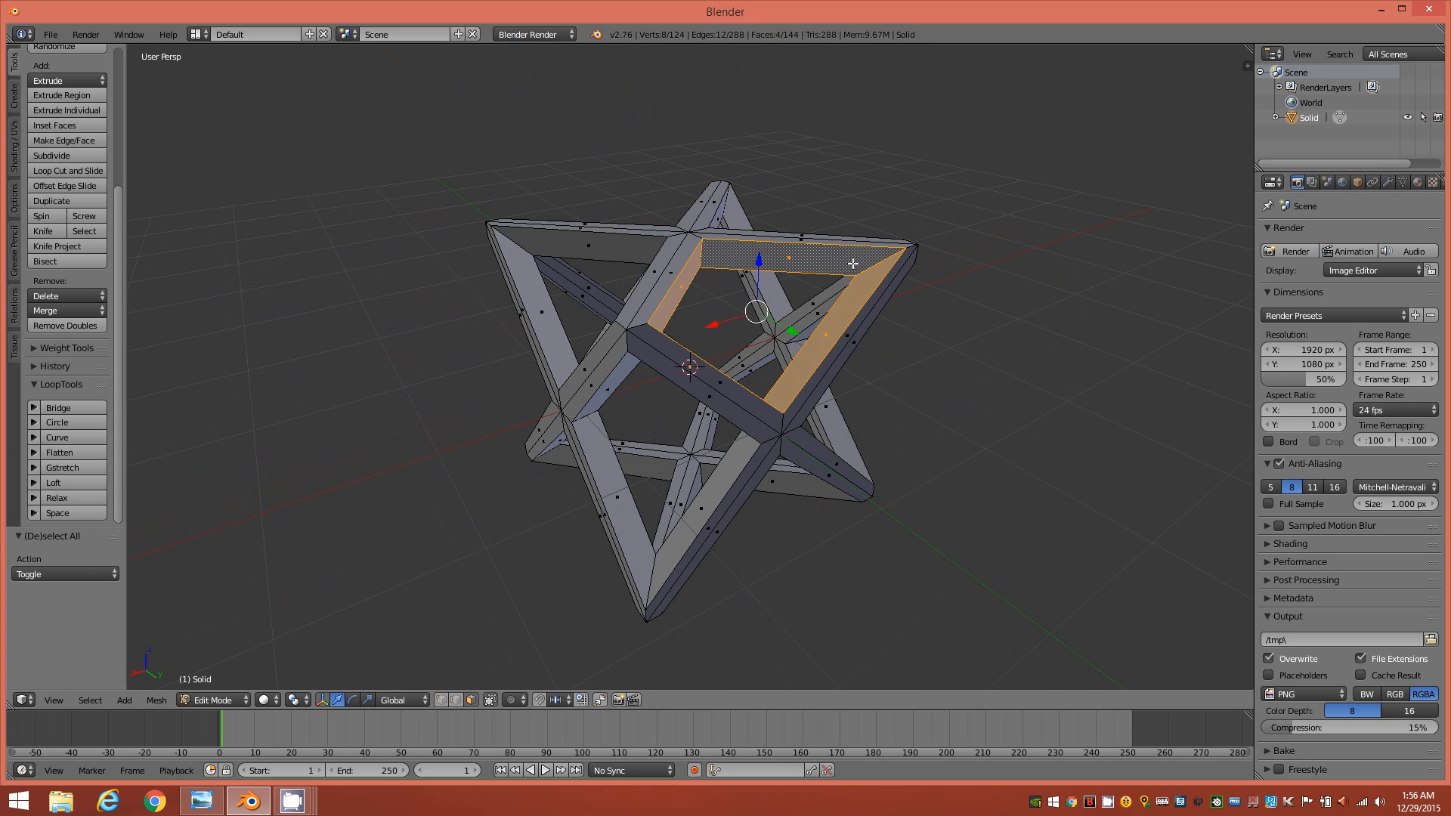
pyautogui.moveTo(766, 324); pyautogui.dragTo(829, 299, button='middle')
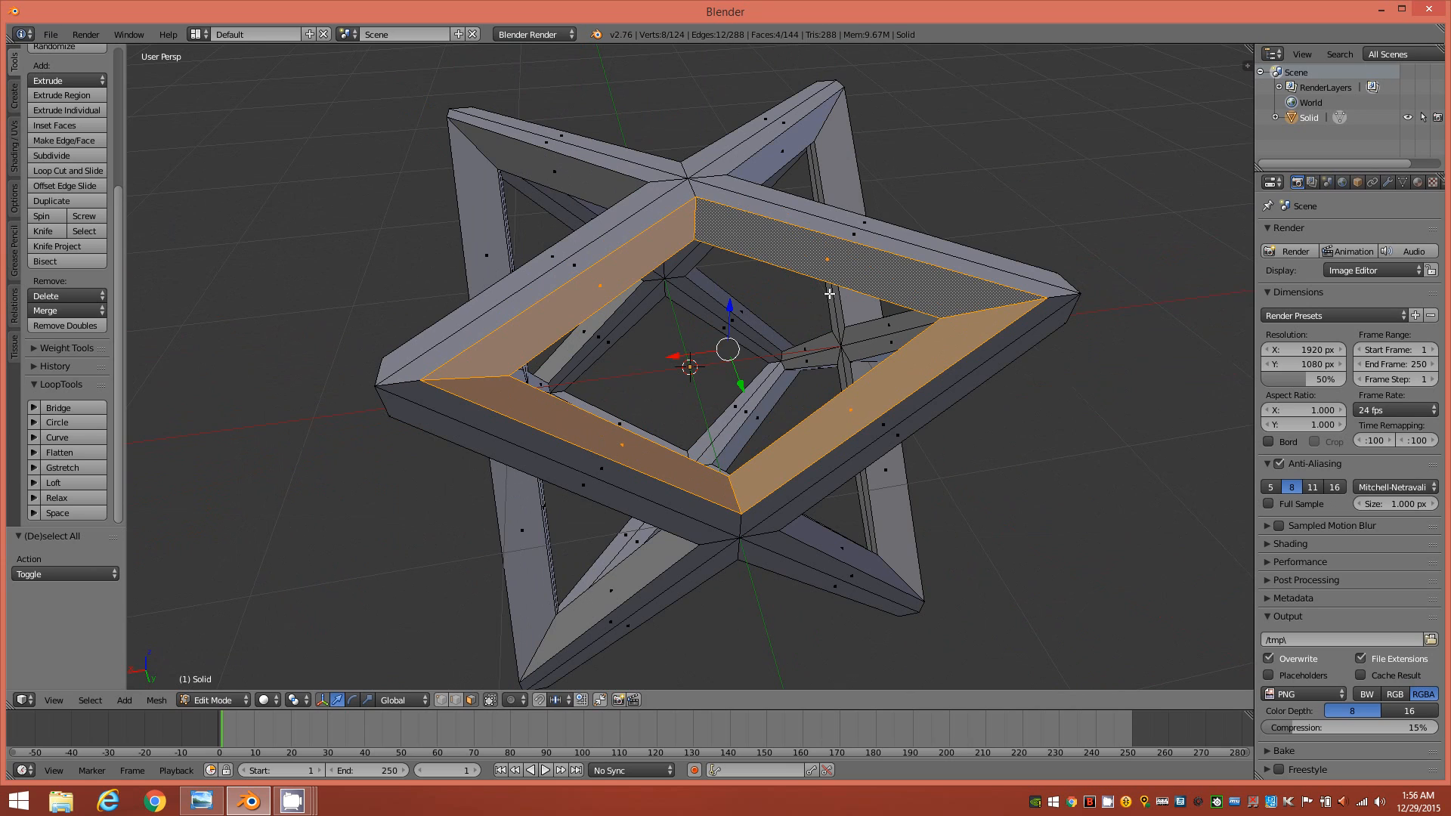
pyautogui.hotkey('shift', 'g')
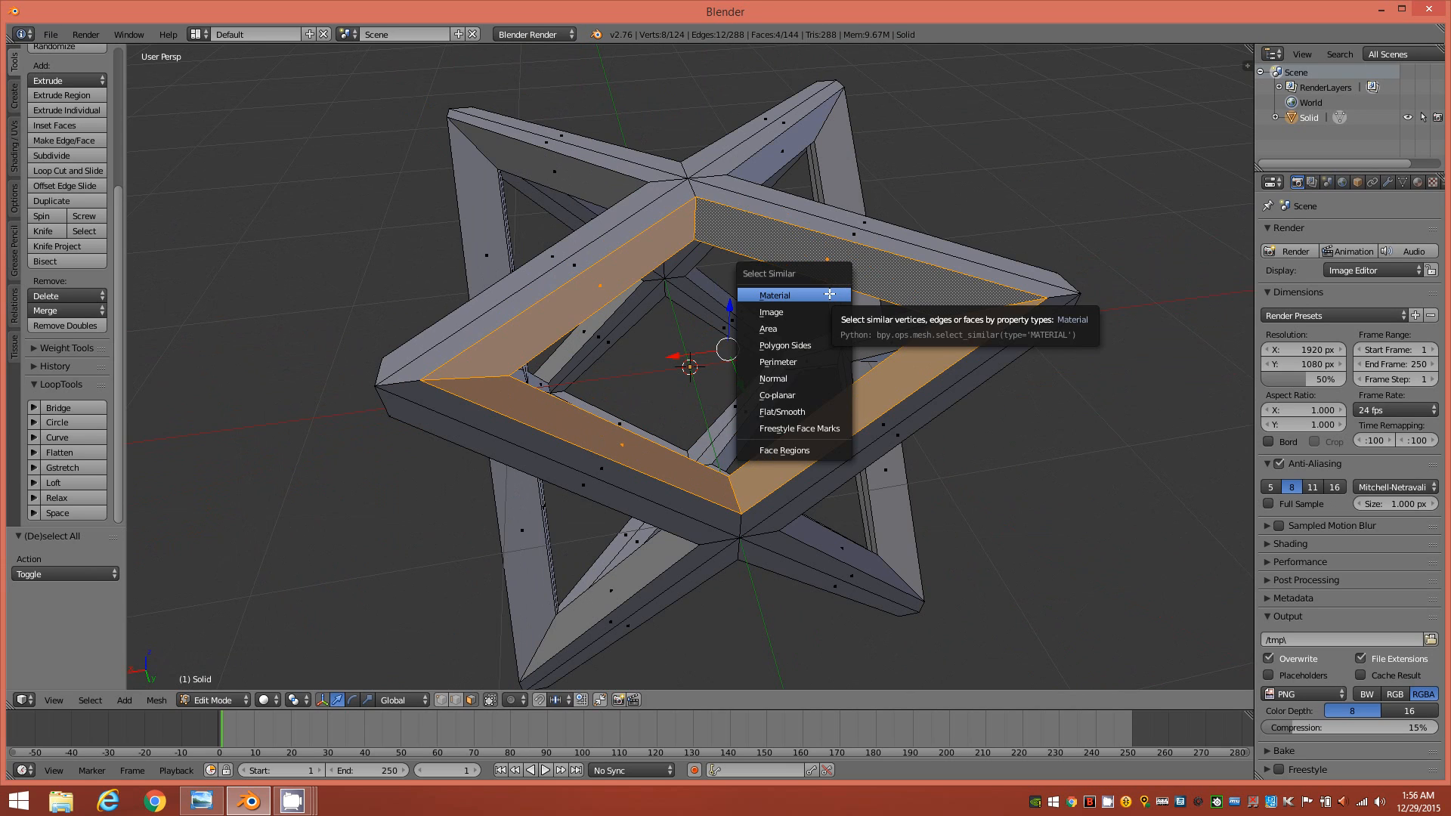
pyautogui.click(818, 362)
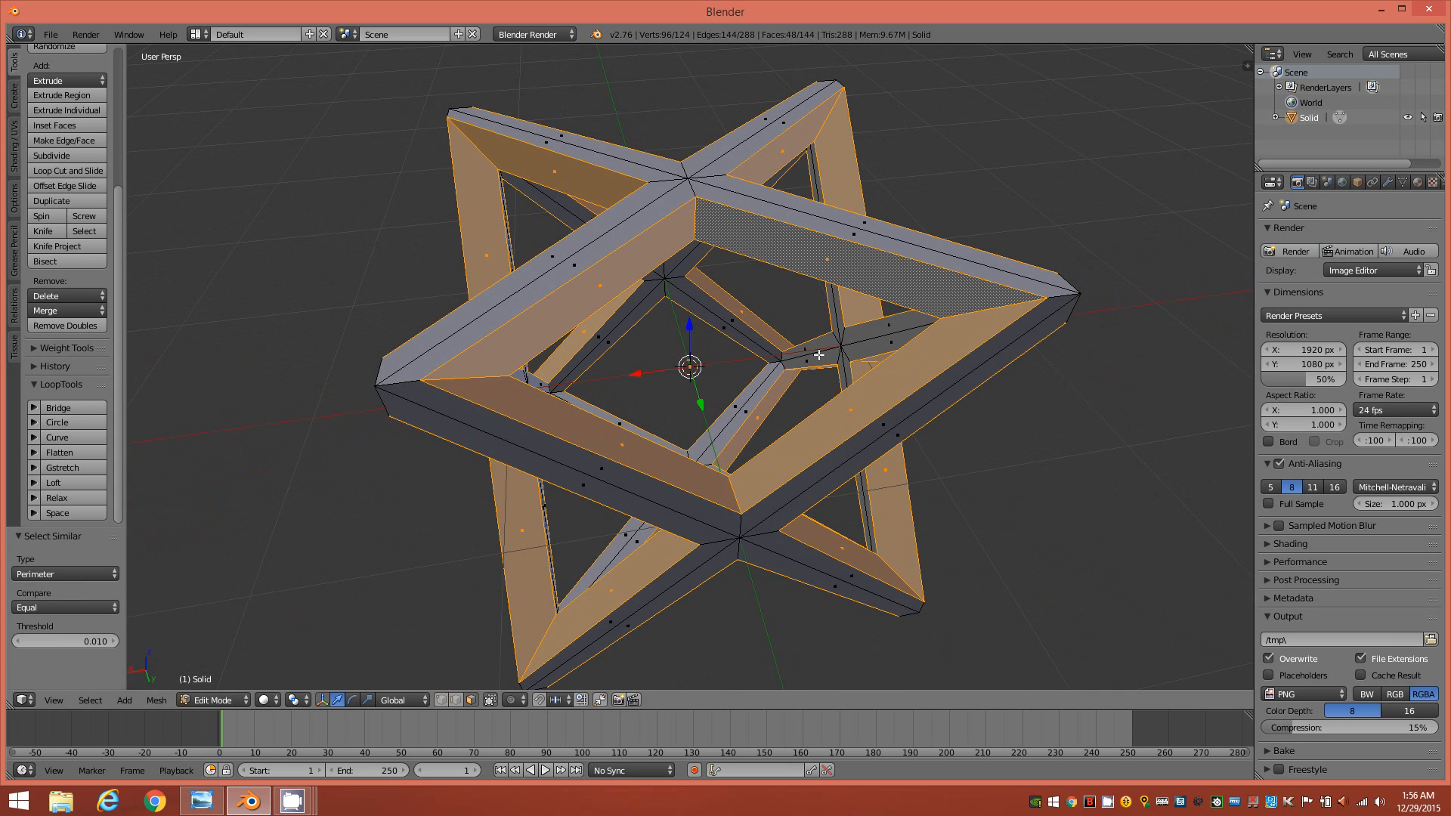
pyautogui.moveTo(744, 350); pyautogui.dragTo(741, 321, button='middle')
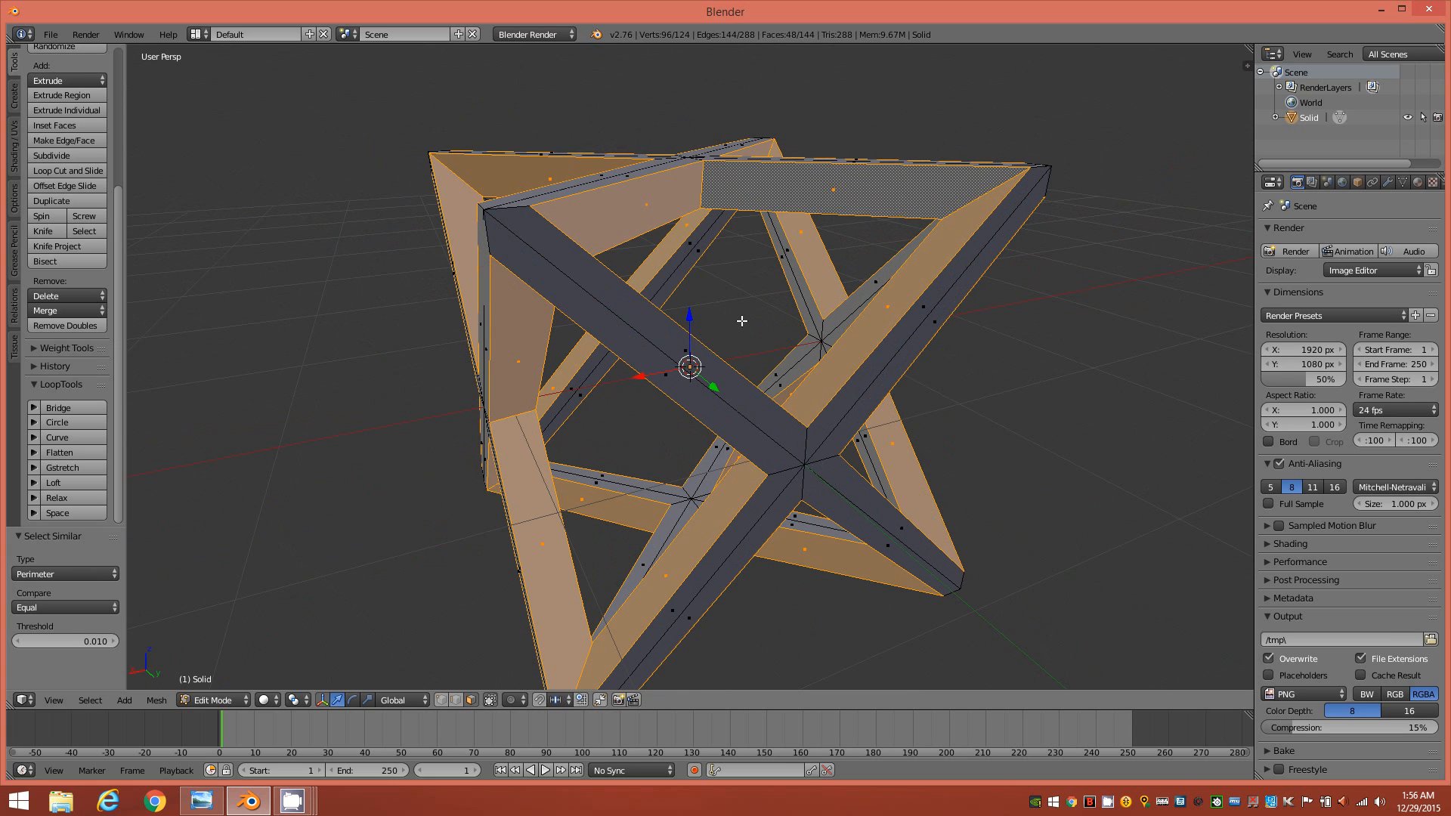
pyautogui.moveTo(741, 321); pyautogui.dragTo(724, 325, button='middle')
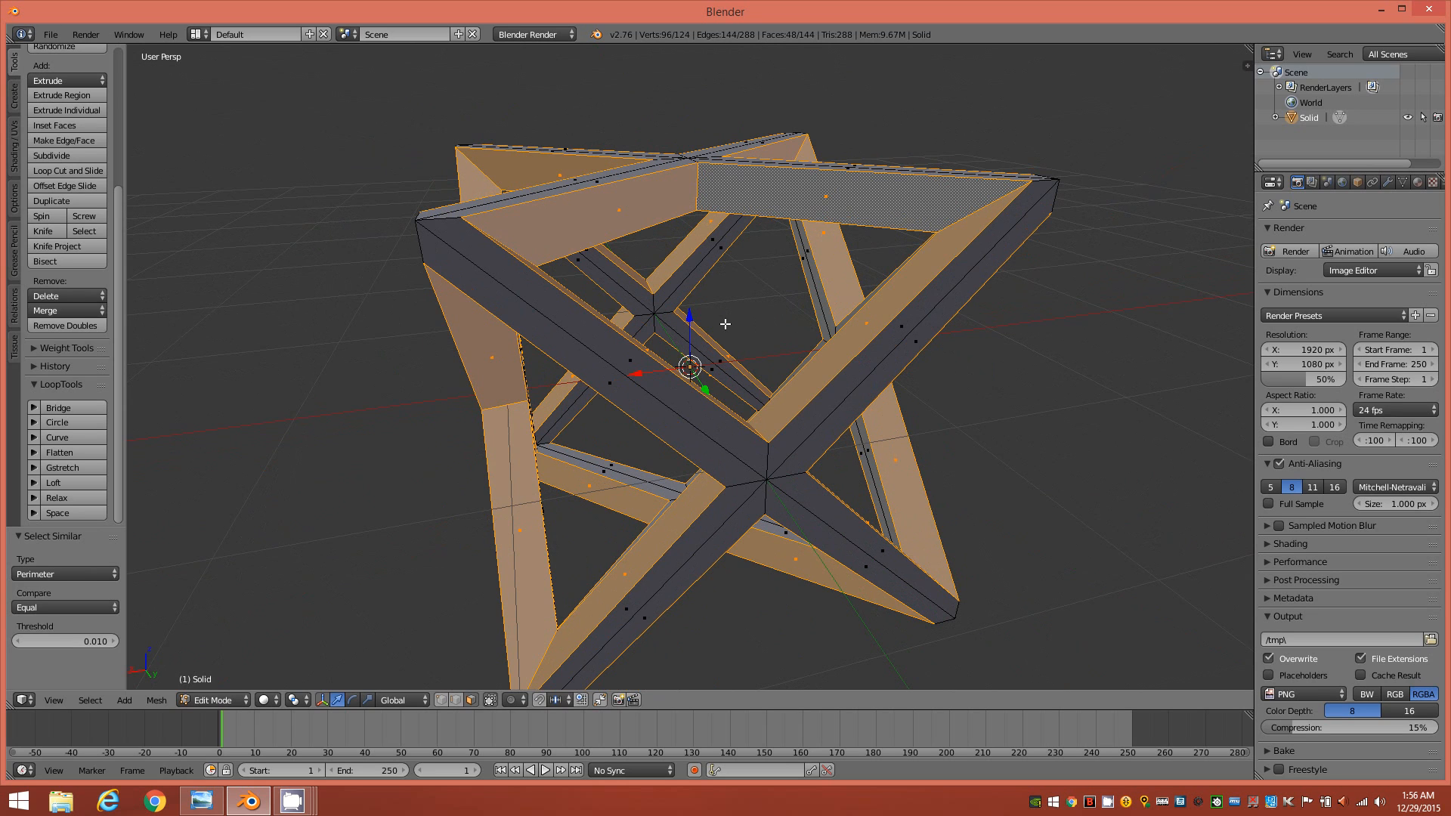
# - Inset the selected inner faces of the frame with a thickness of 0.02, and clear the selection
pyautogui.press('i')
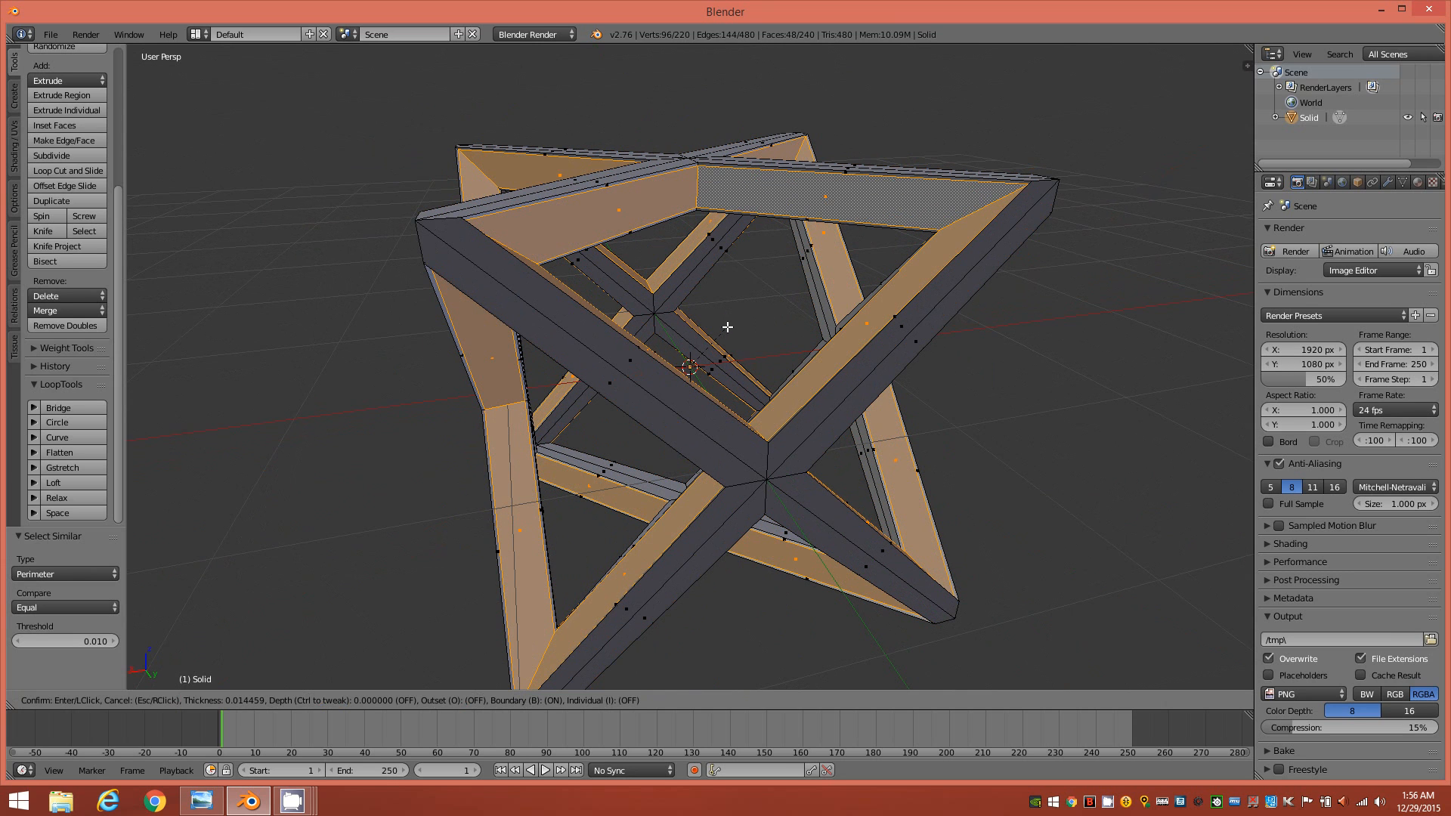
pyautogui.click(727, 327)
pyautogui.moveTo(818, 317); pyautogui.dragTo(454, 532, button='middle')
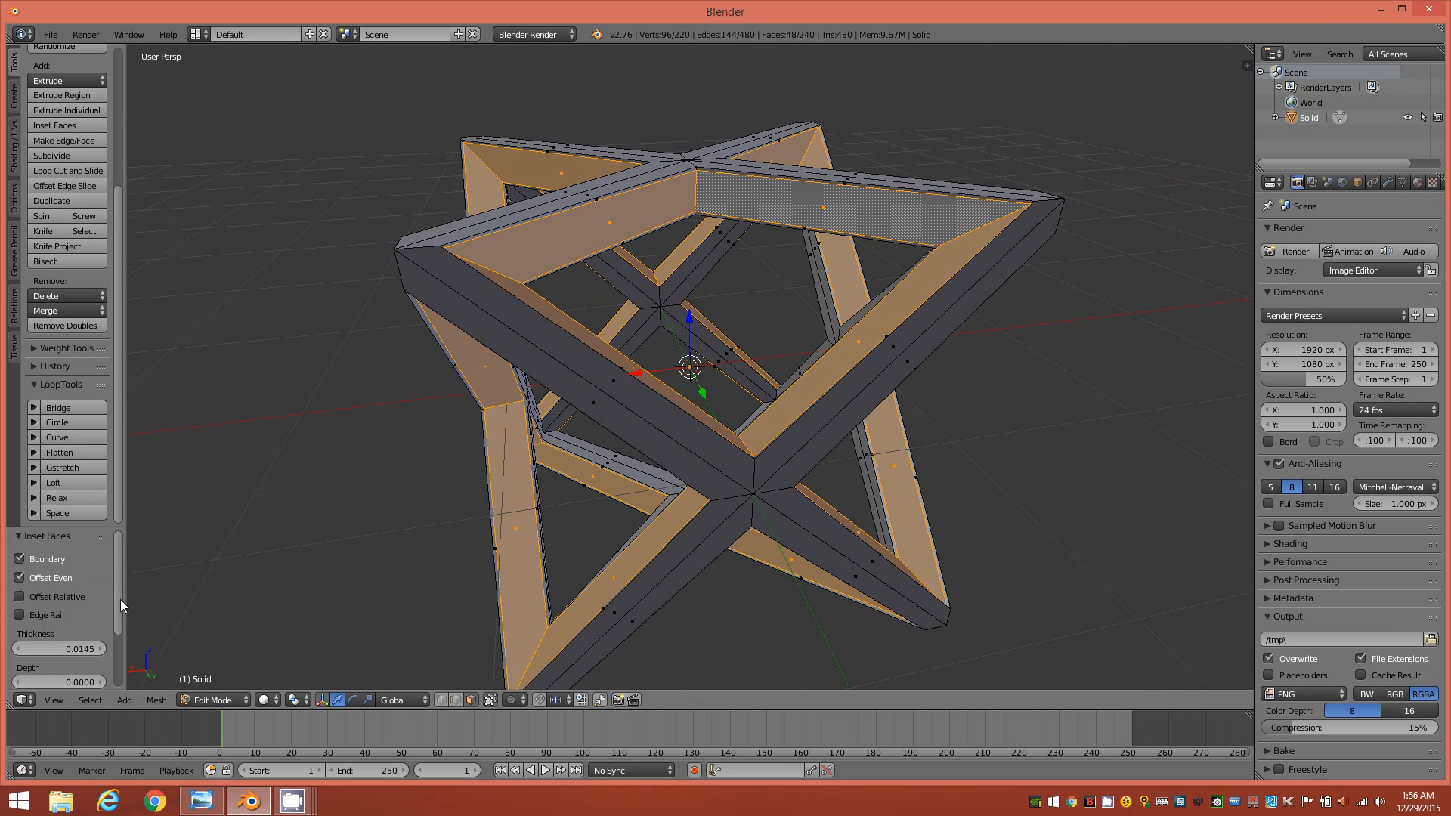
pyautogui.moveTo(118, 598); pyautogui.dragTo(120, 626)
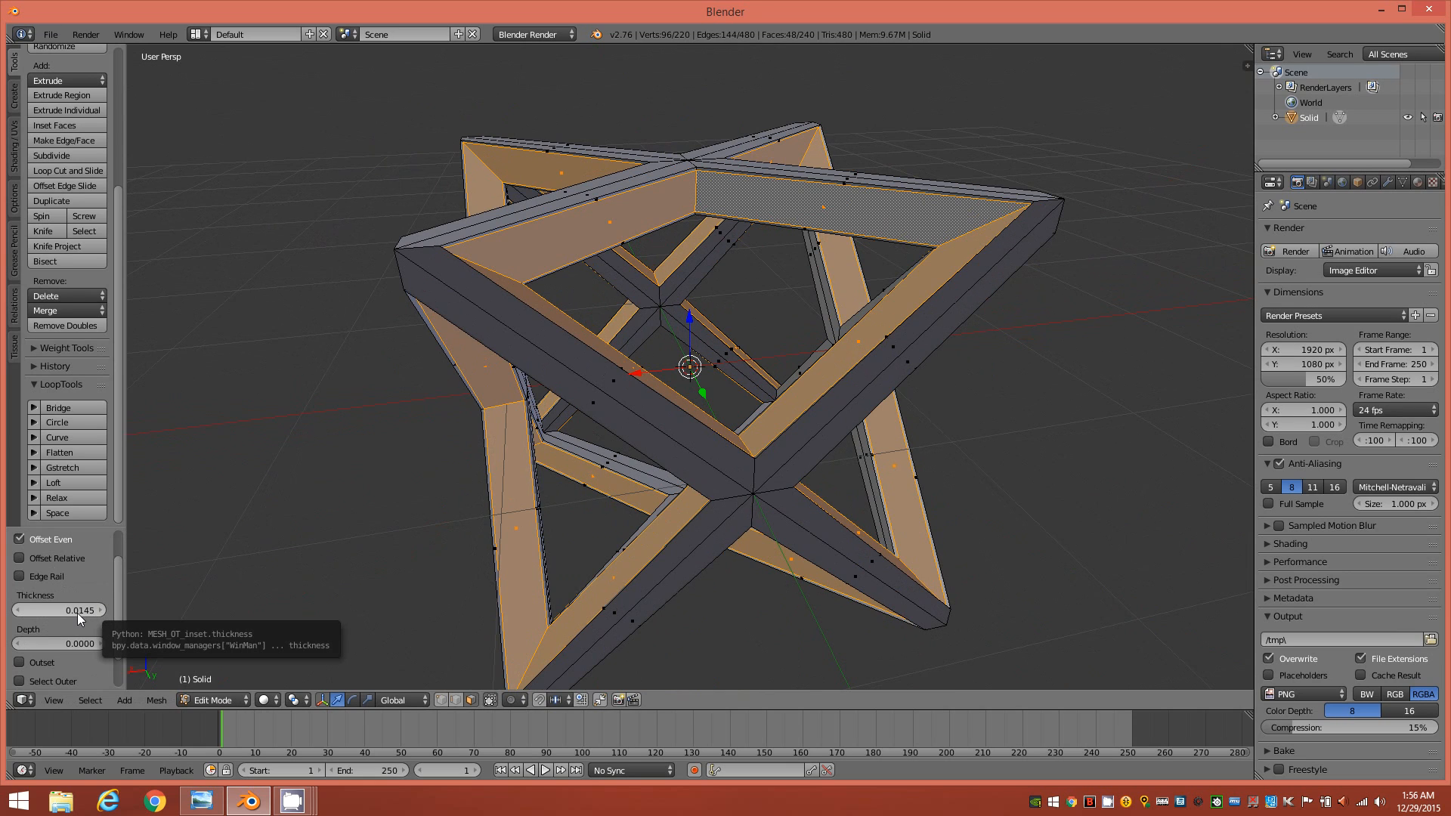
pyautogui.moveTo(444, 431); pyautogui.dragTo(414, 452, button='middle')
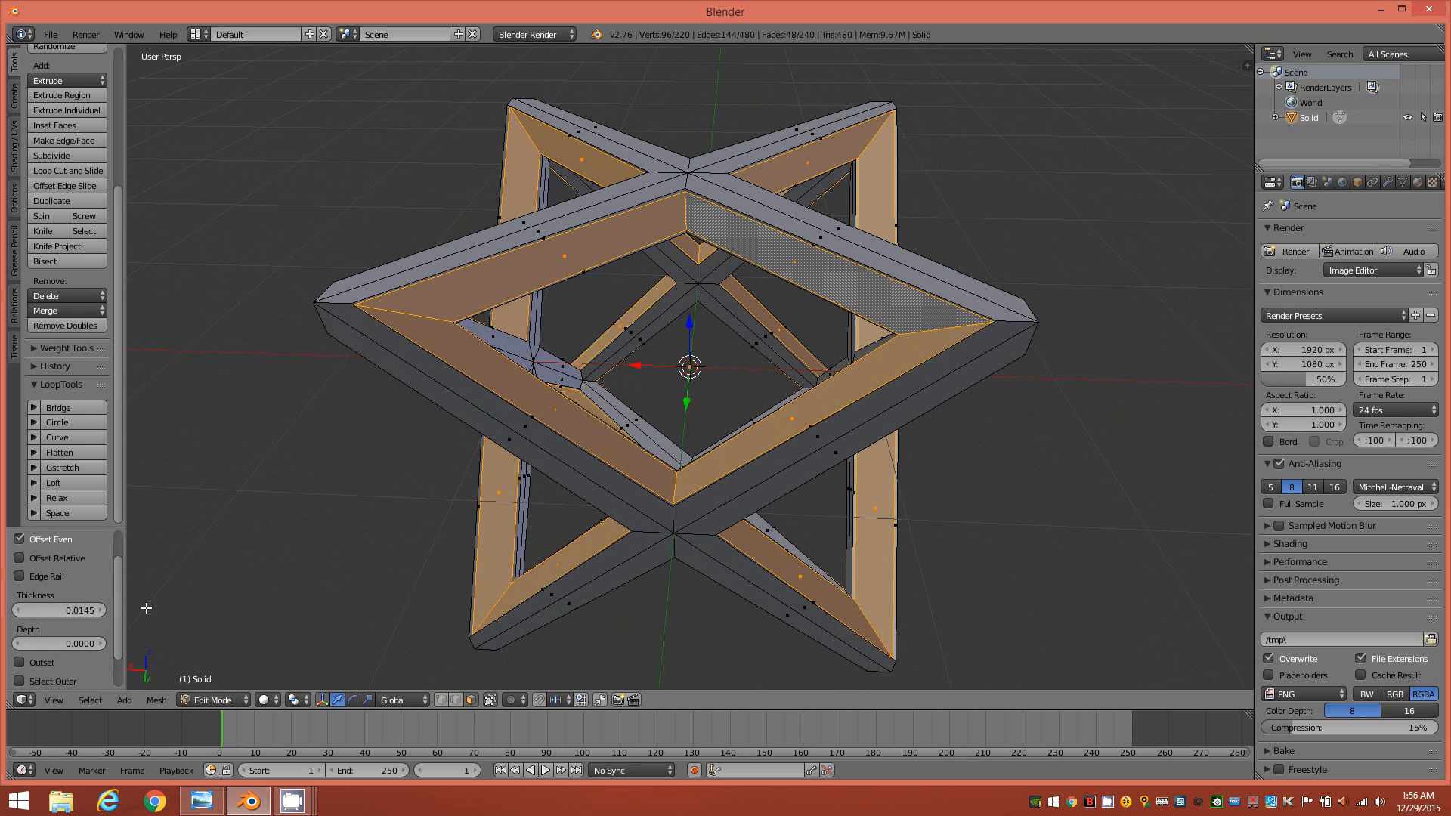
pyautogui.click(71, 611)
pyautogui.write('0')
pyautogui.press('Return')
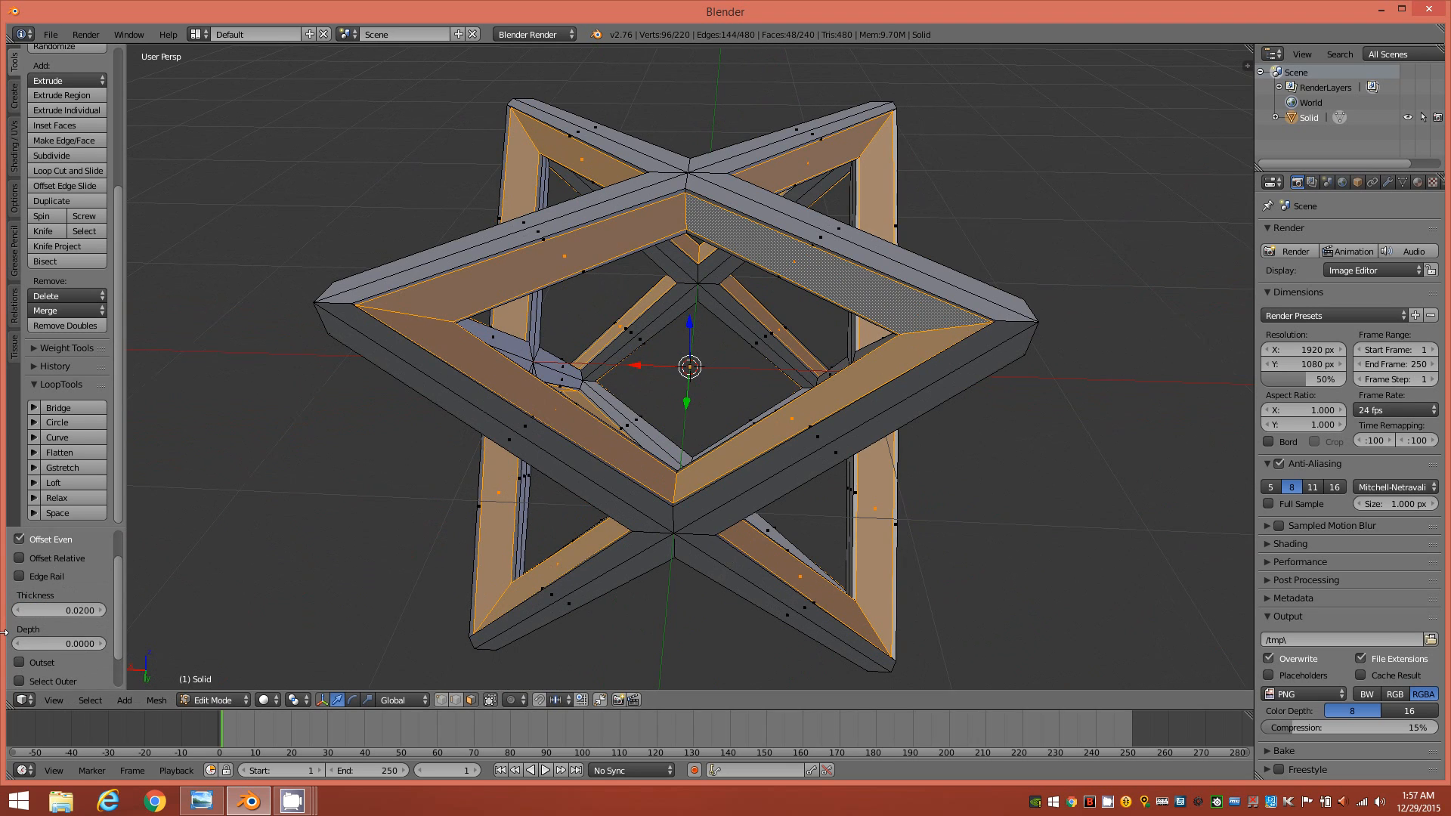
pyautogui.moveTo(649, 400); pyautogui.dragTo(705, 389, button='middle')
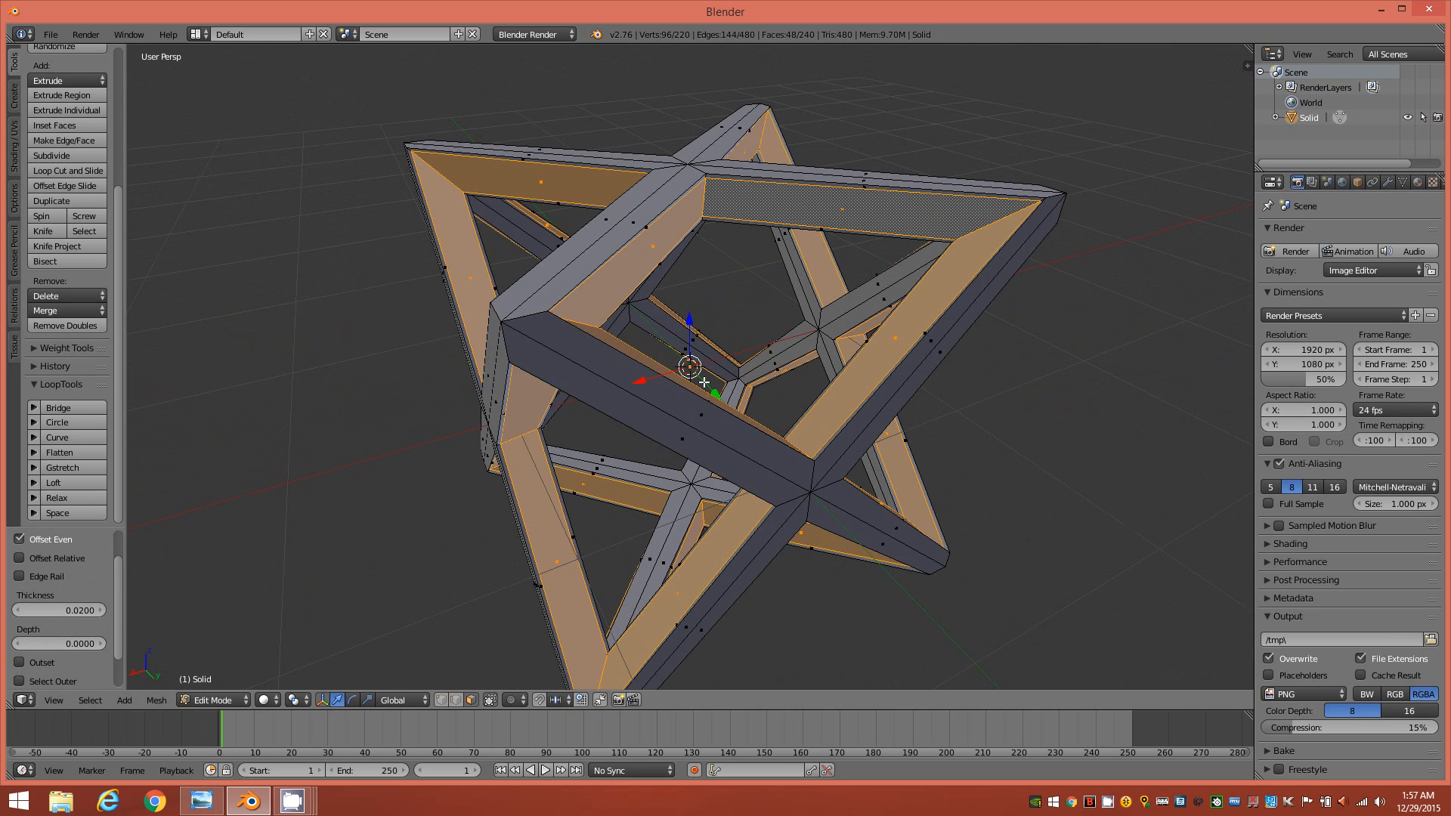
pyautogui.press('a')
pyautogui.moveTo(703, 382); pyautogui.dragTo(723, 386, button='middle')
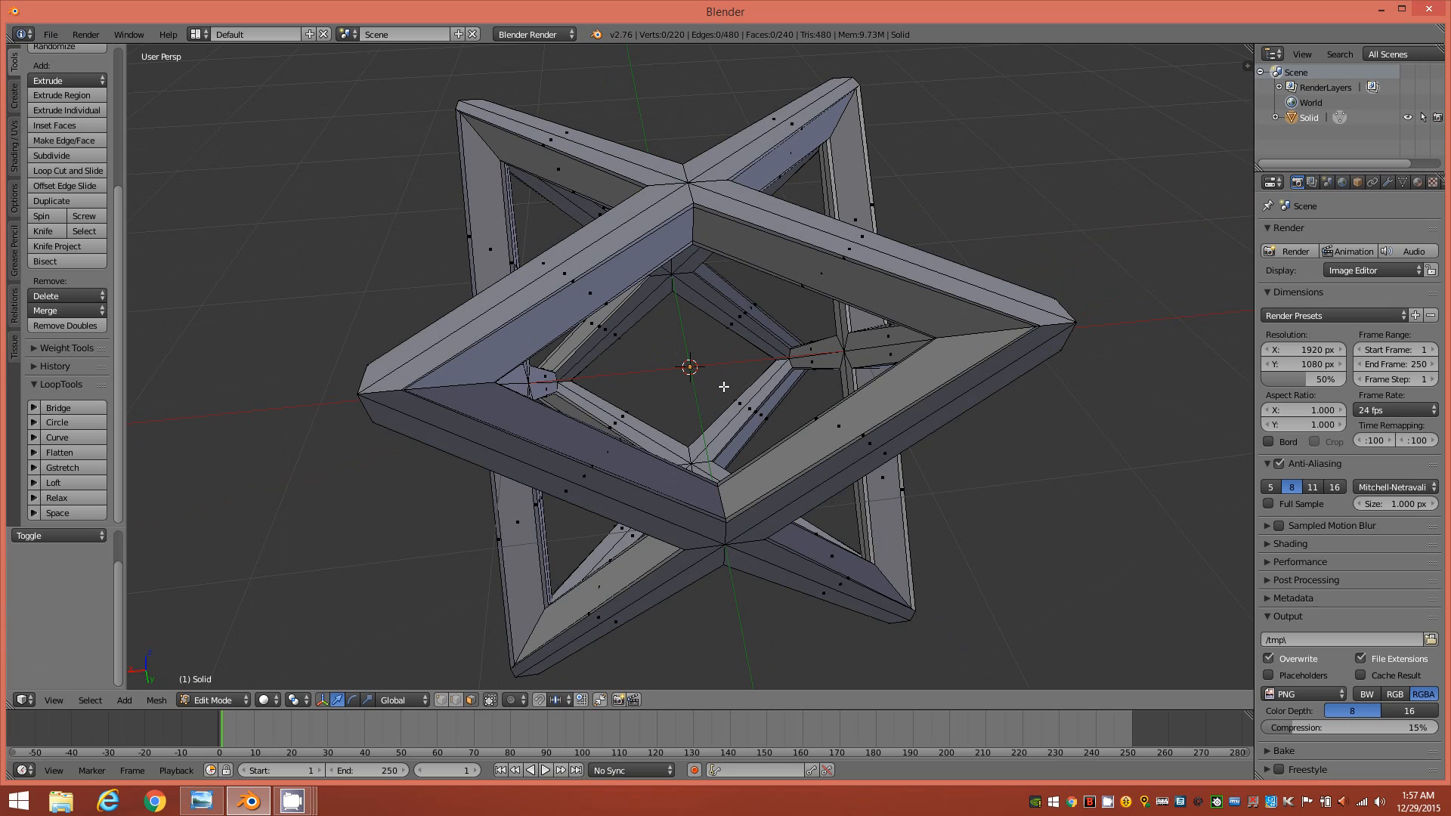
# - In edge selection mode, select the ring of lengthwise edges around one bar and extend it to all edges of similar length
pyautogui.press('2')
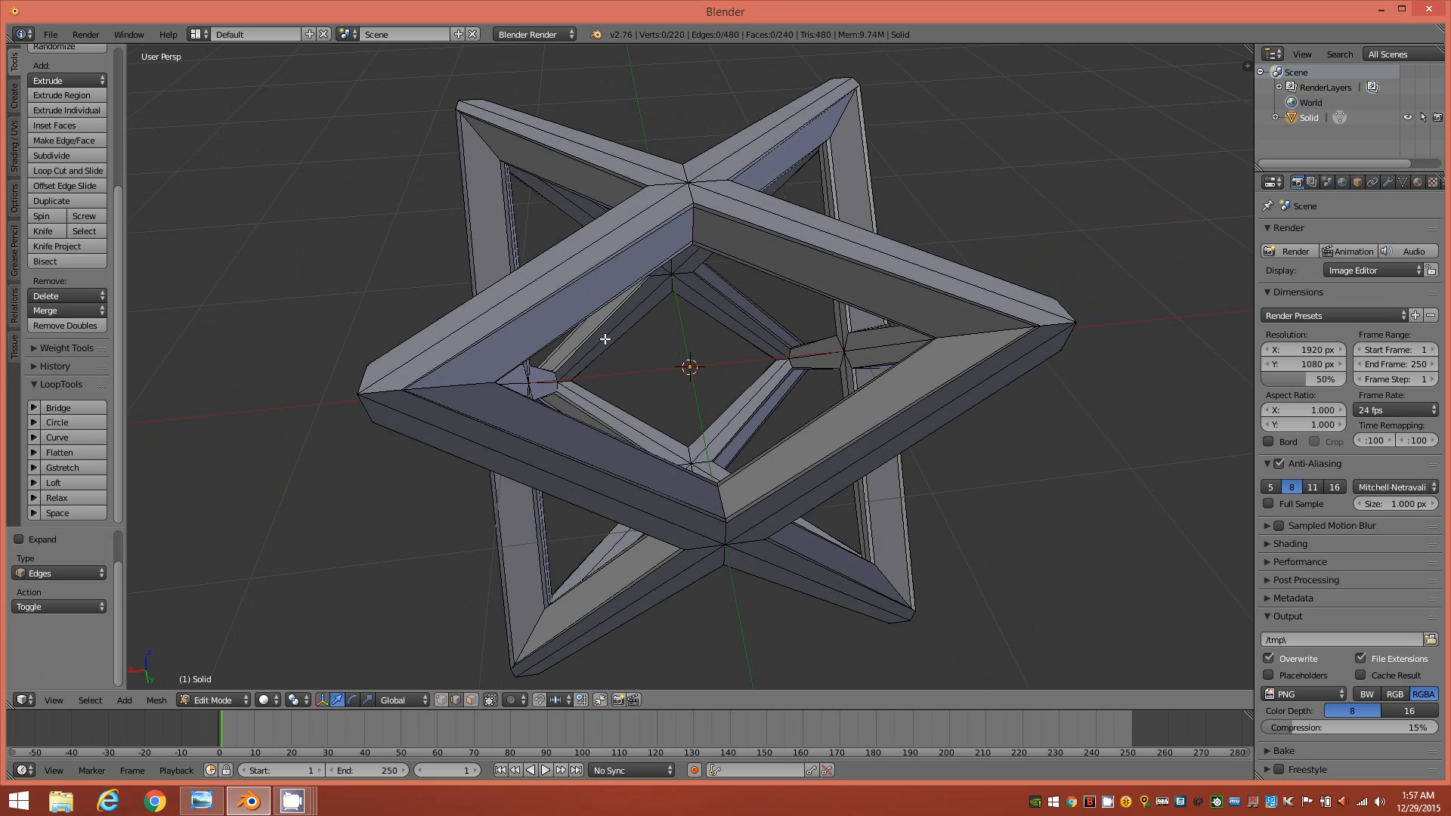
pyautogui.scroll(2, 613, 326)
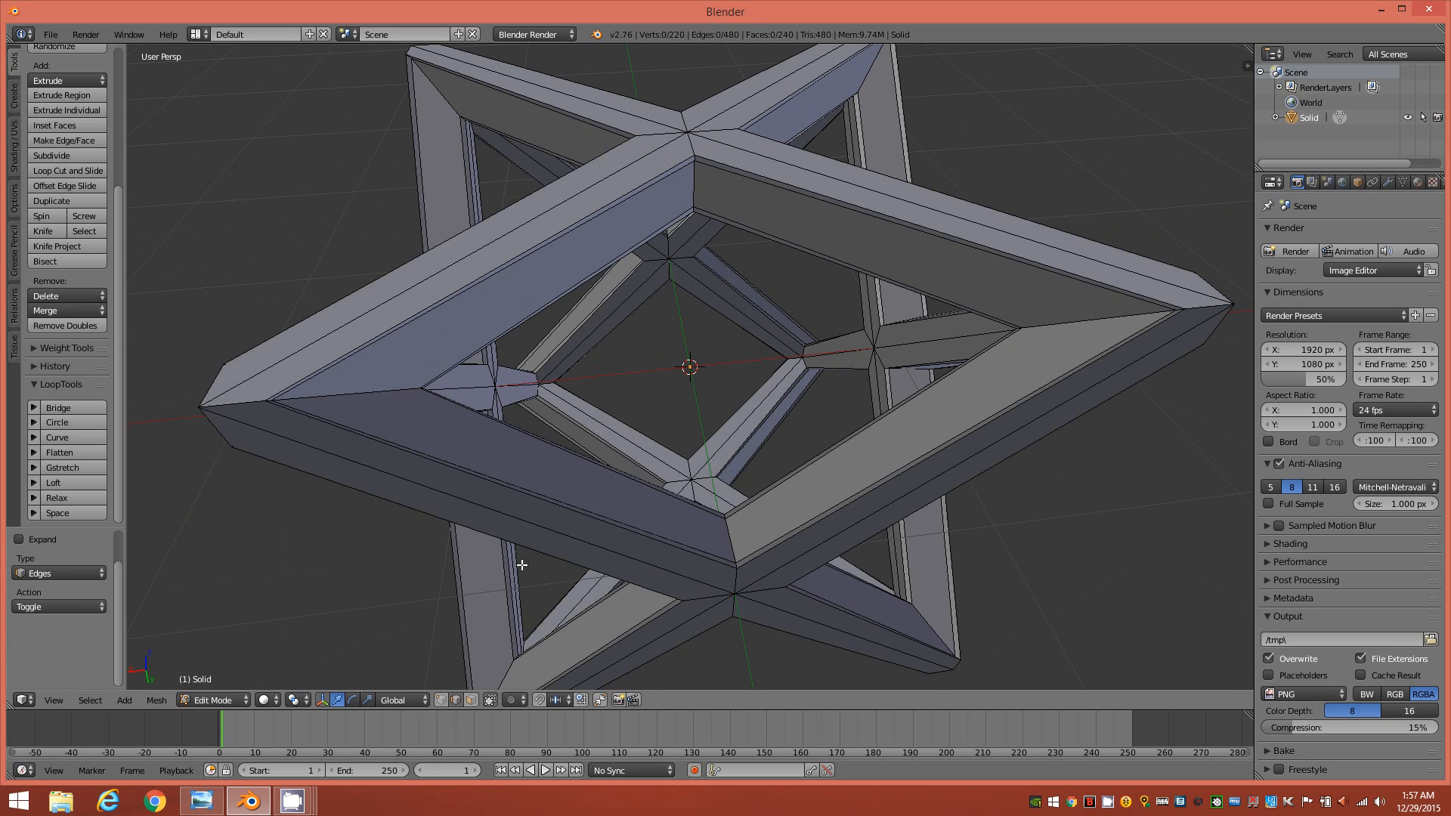
pyautogui.moveTo(463, 507); pyautogui.dragTo(510, 494, button='middle')
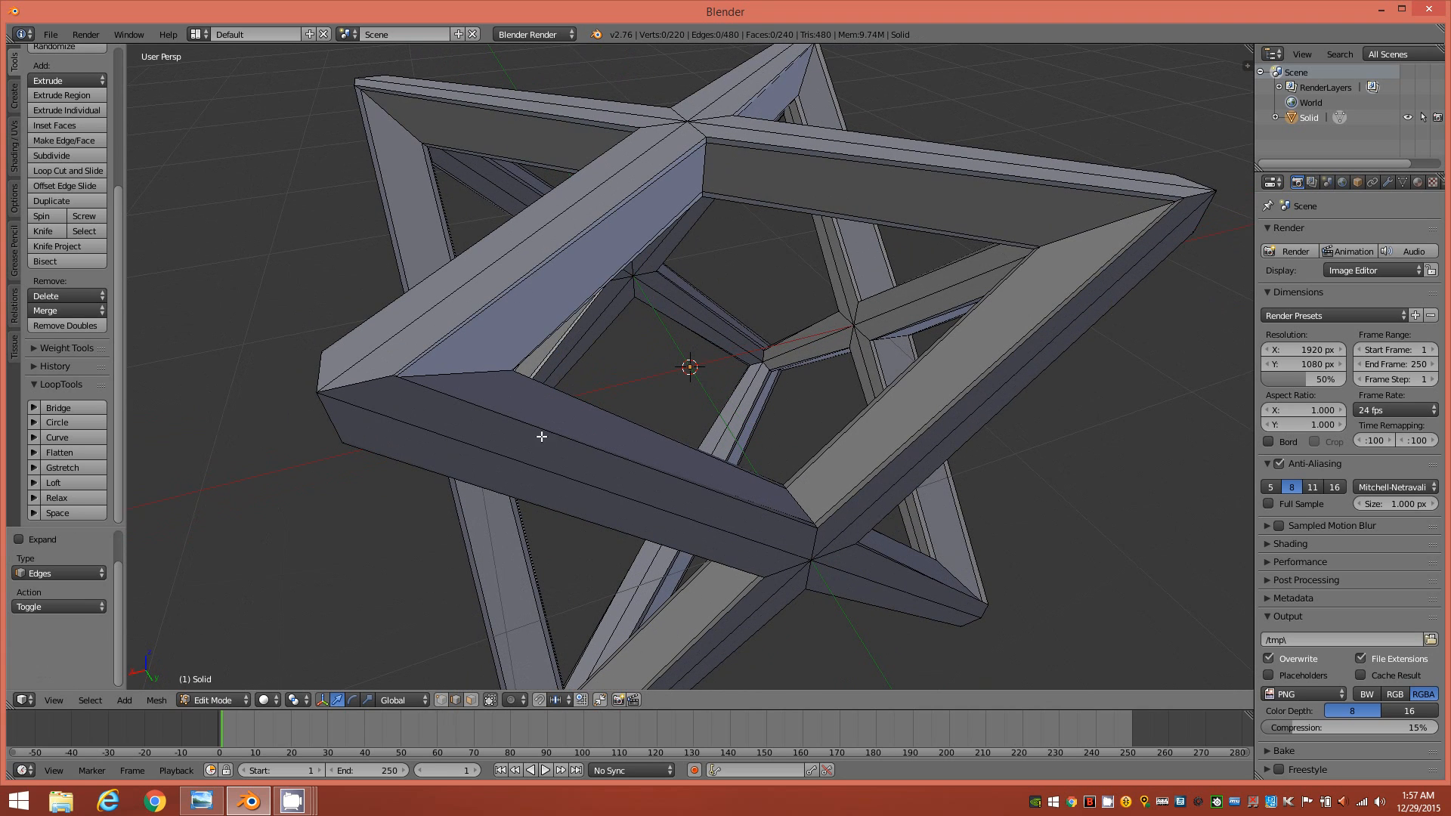
pyautogui.scroll(-2, 600, 444)
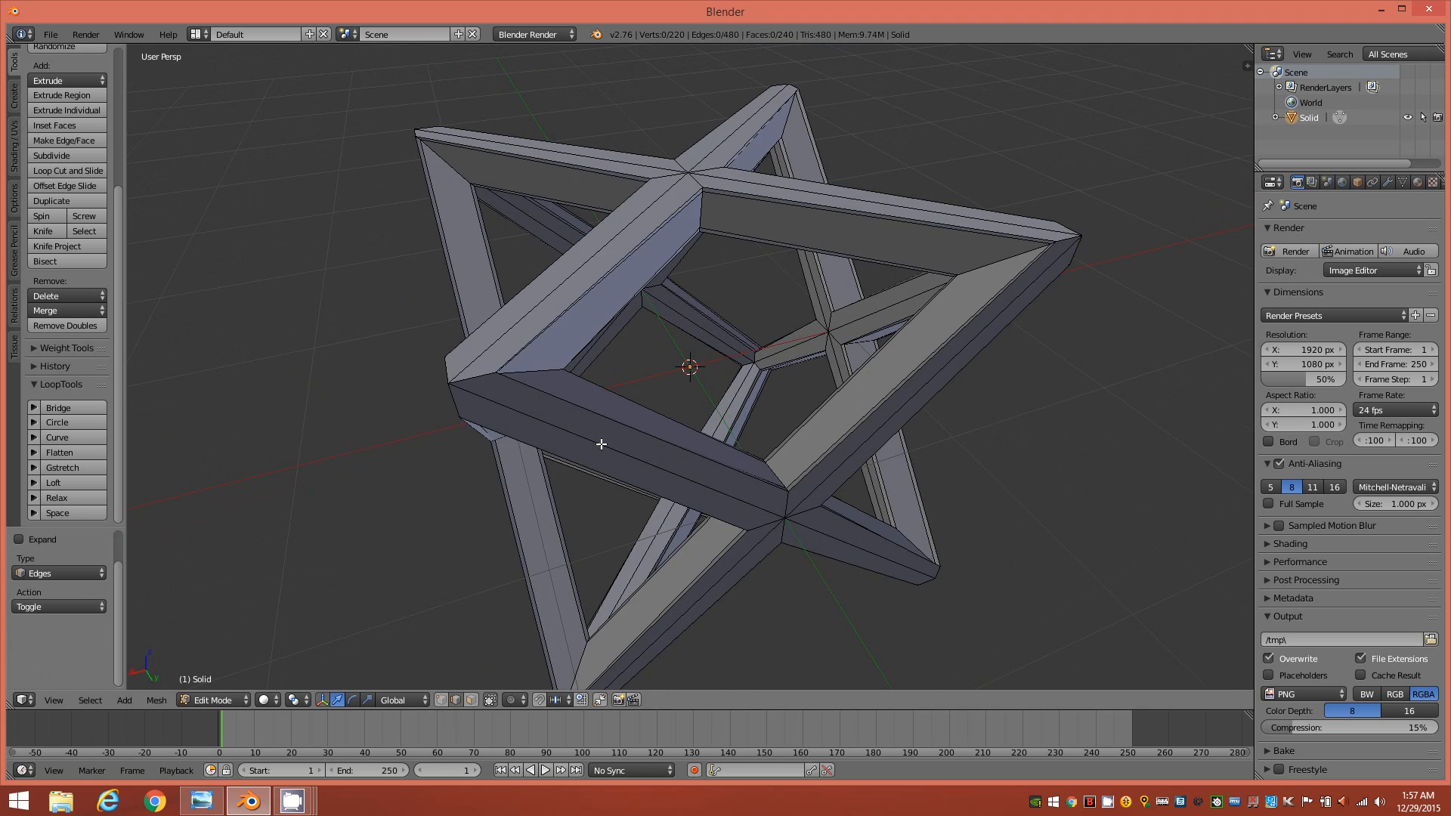
pyautogui.rightClick(584, 289)
pyautogui.hotkey('ctrl', 'e')
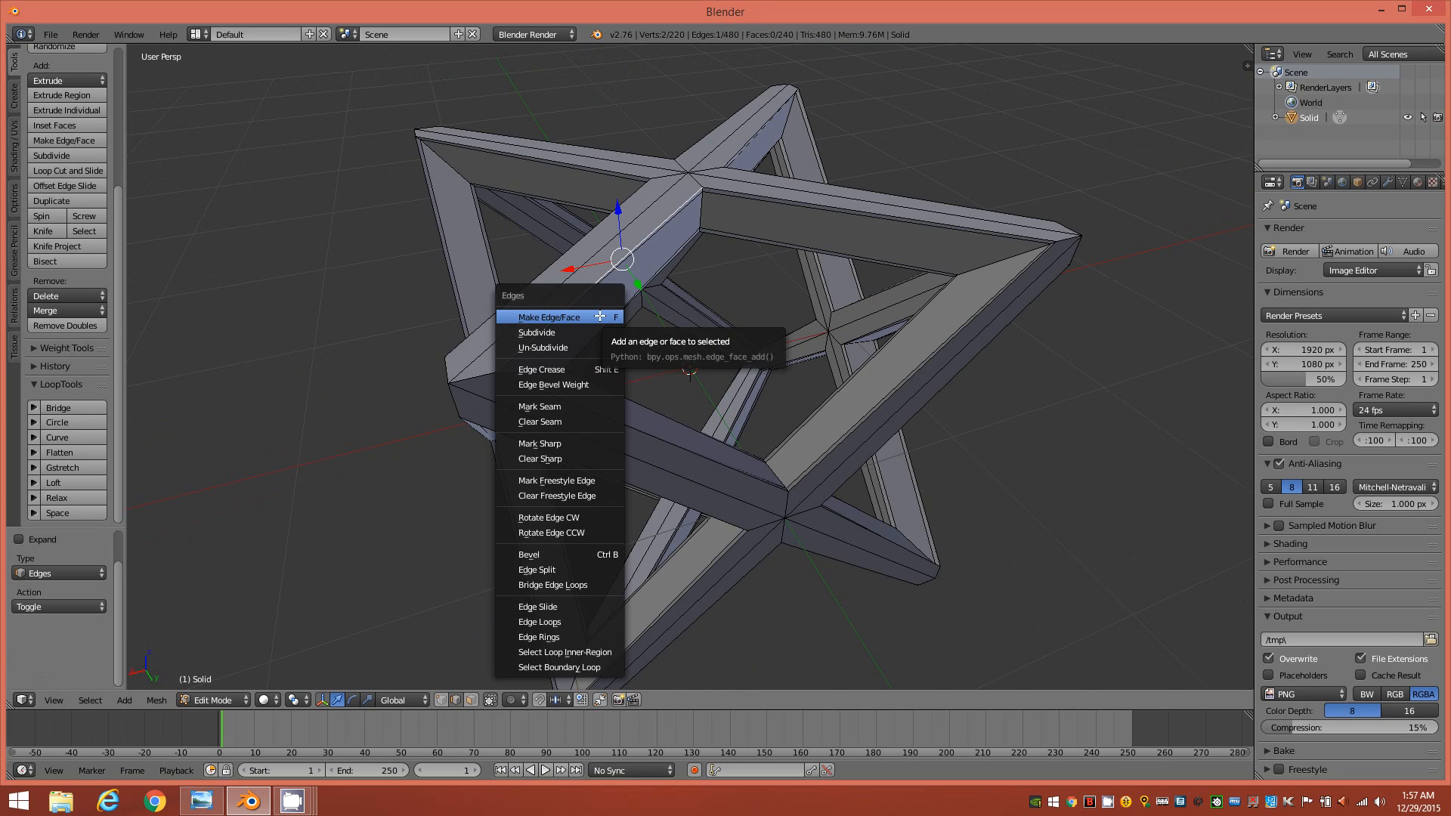
pyautogui.click(580, 634)
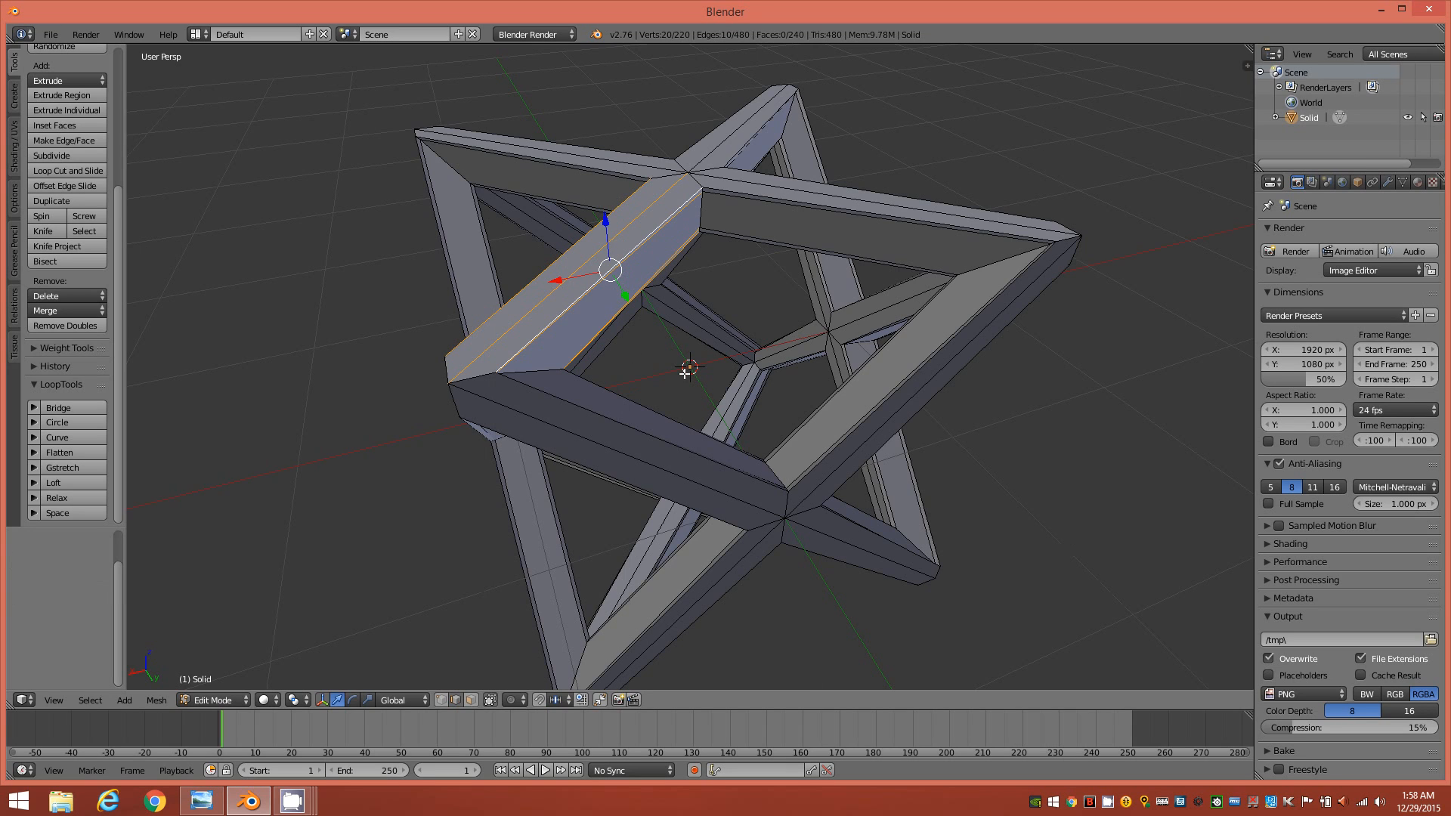
pyautogui.hotkey('shift', 'g')
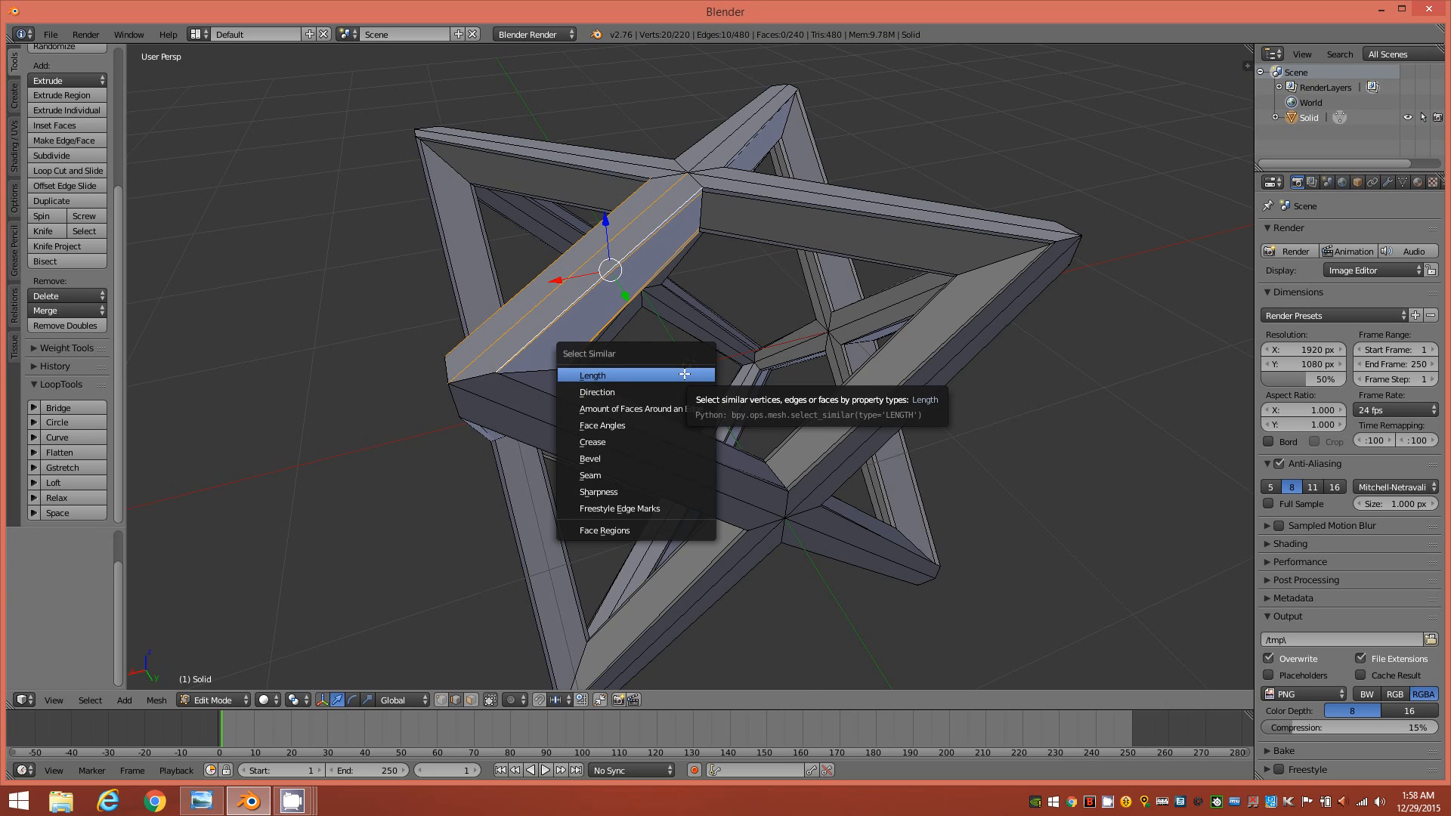
pyautogui.click(685, 374)
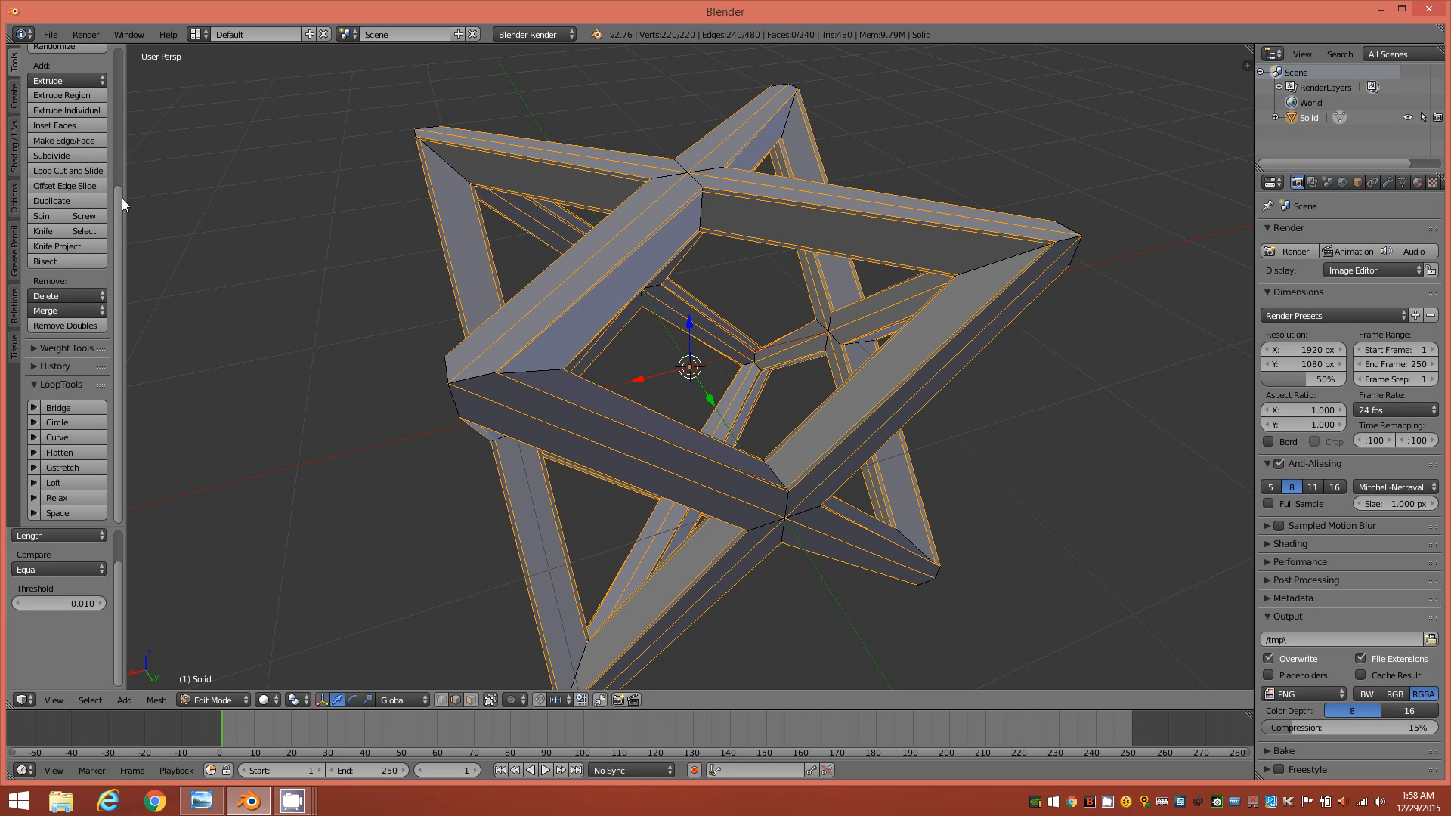
# - Subdivide the selected lengthwise edges with one cut, and clear the selection
pyautogui.moveTo(120, 200); pyautogui.dragTo(128, 110)
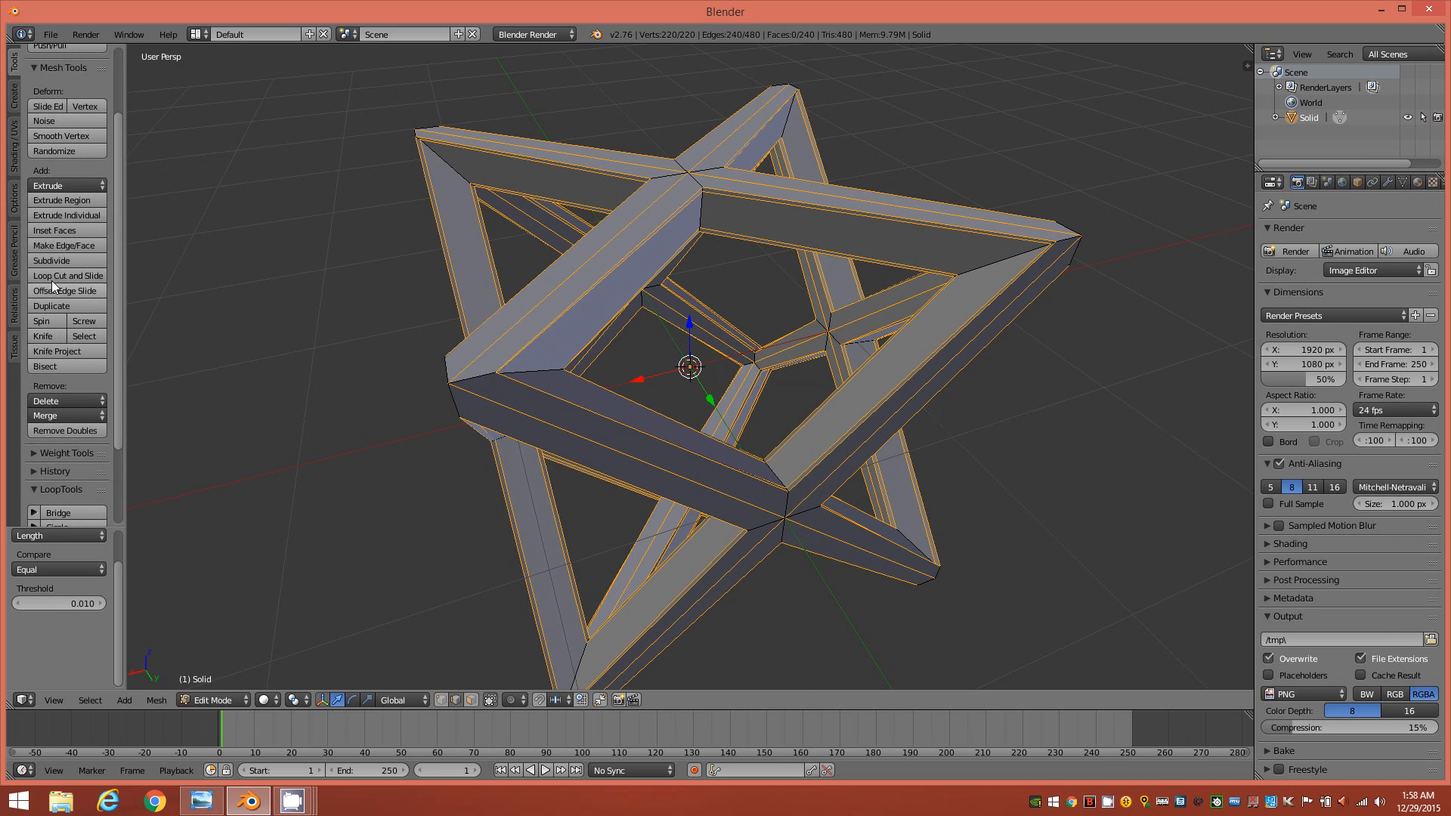
pyautogui.click(51, 261)
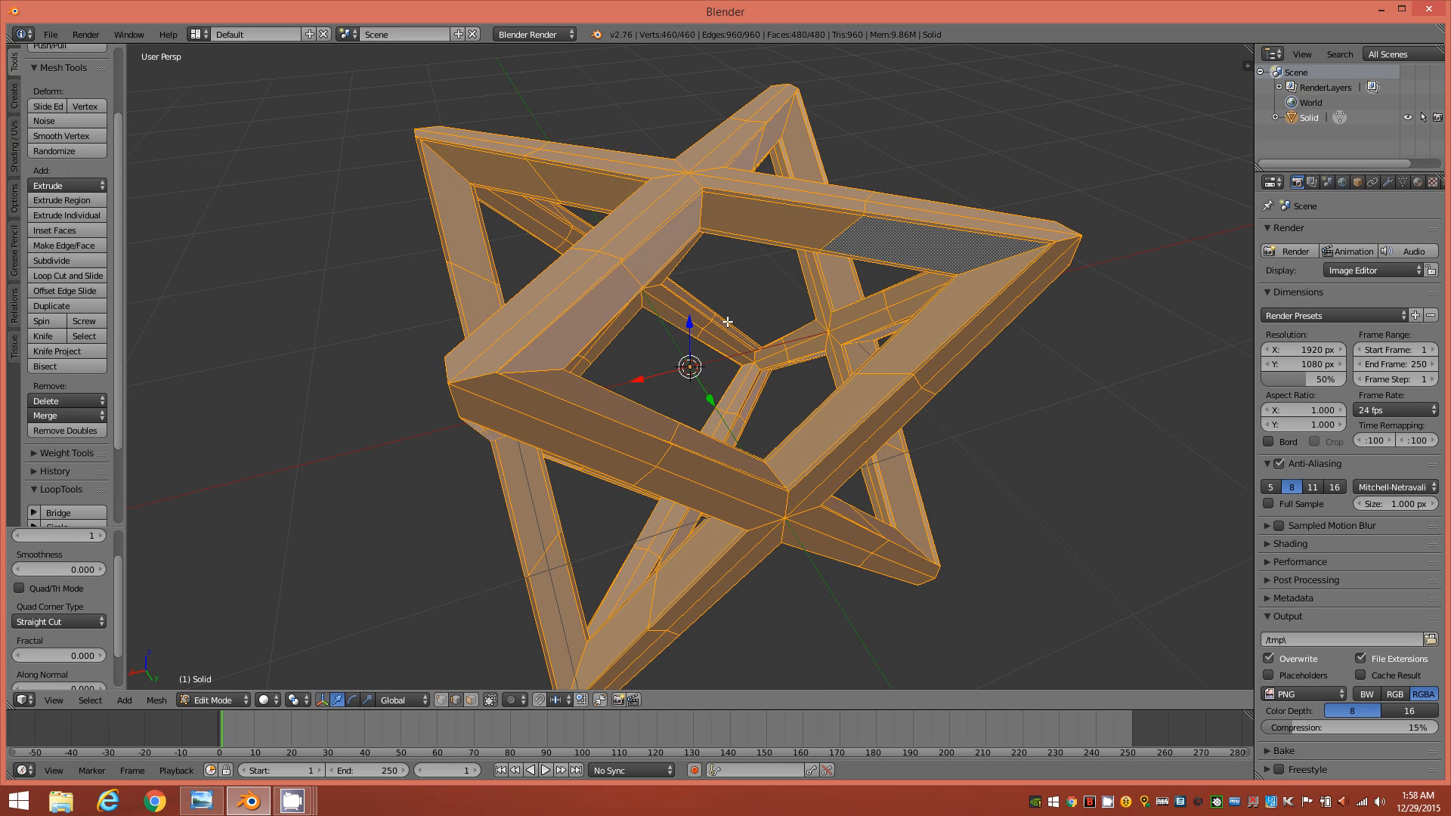
pyautogui.moveTo(794, 315); pyautogui.dragTo(759, 320, button='middle')
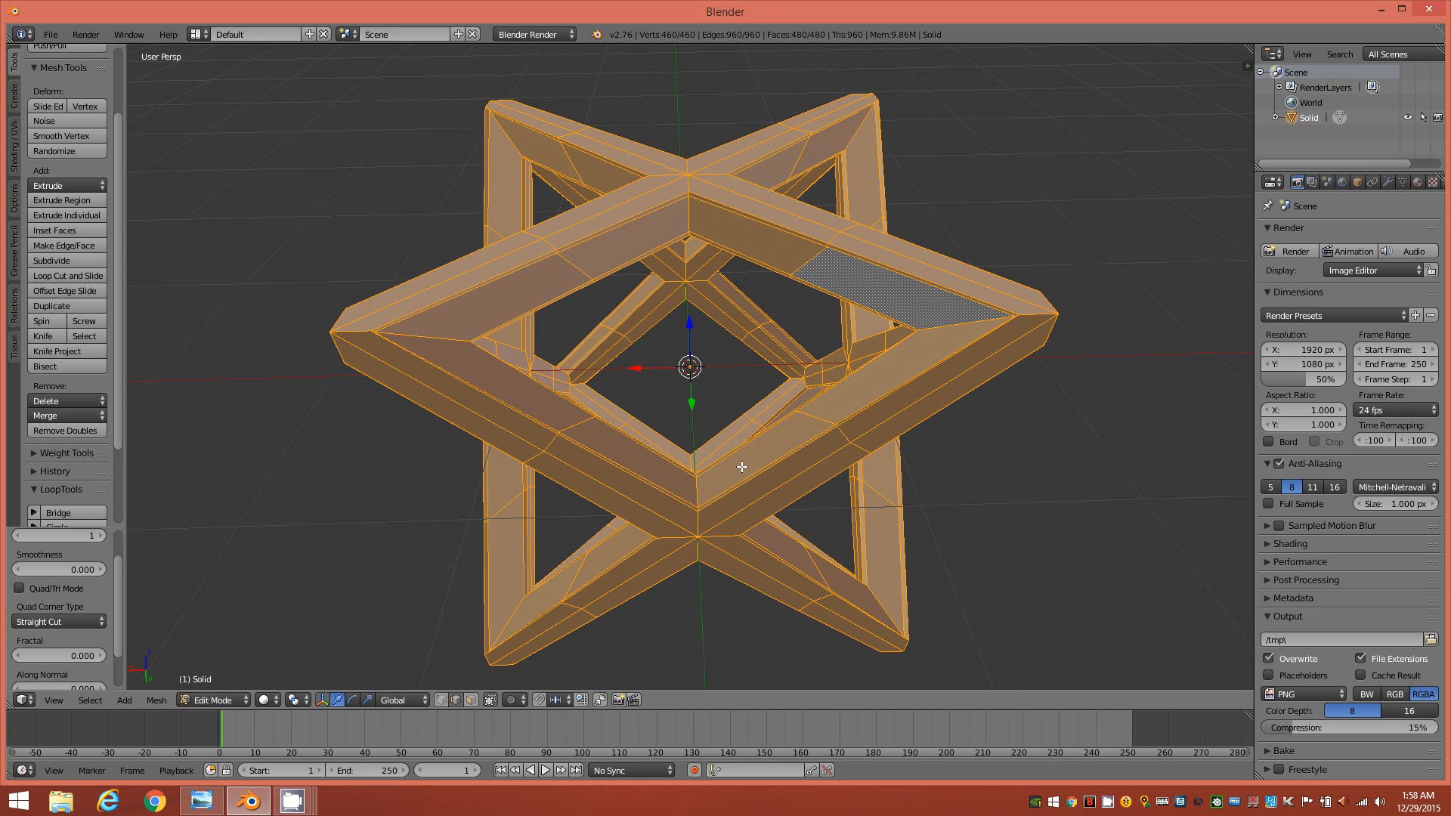
pyautogui.press('a')
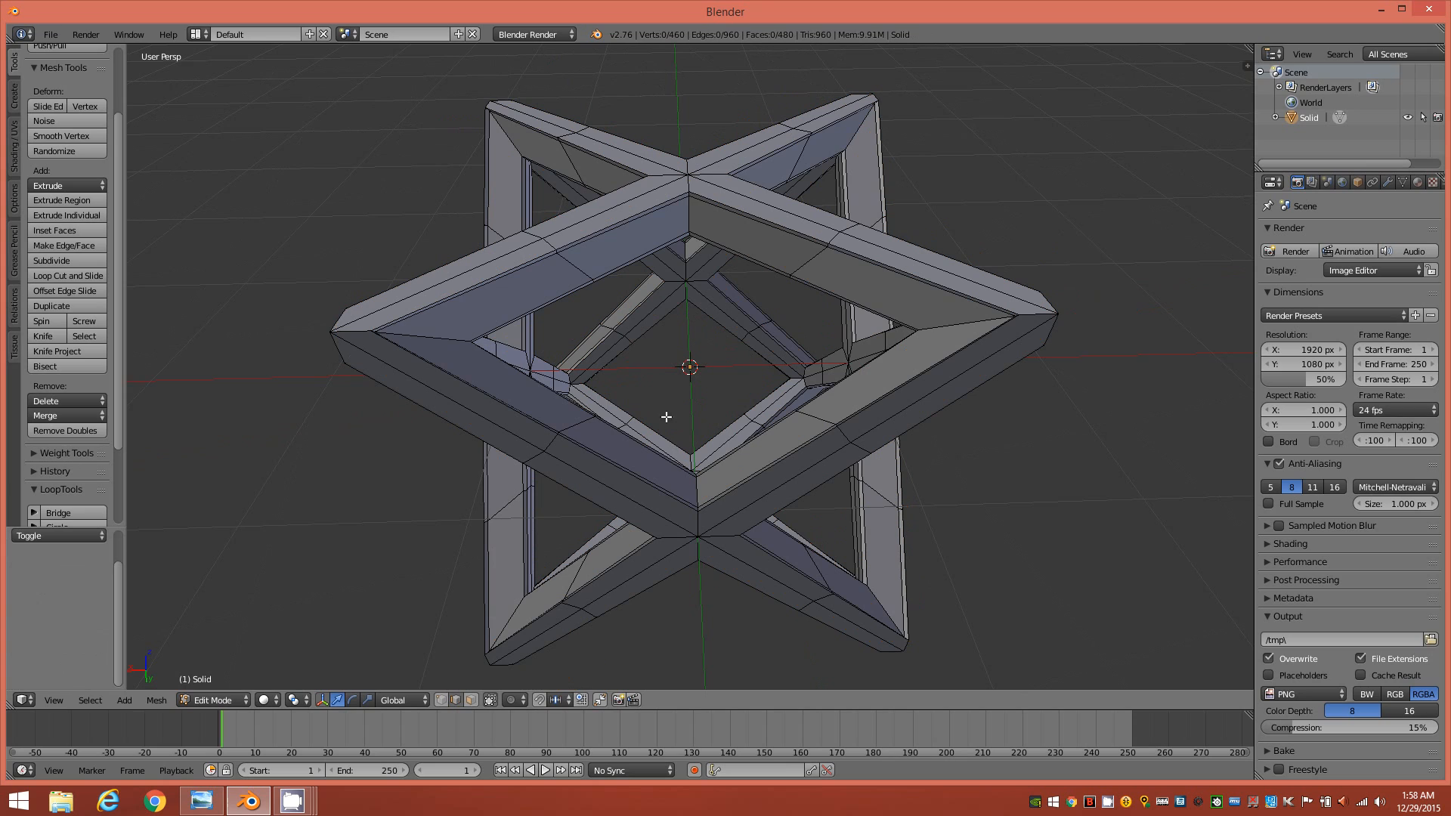
# - Select the edge loop around the middle of one bar and extend it to edges of similar length with a threshold of 0.000
pyautogui.keyDown('alt'); pyautogui.rightClick(578, 267); pyautogui.keyUp('alt')
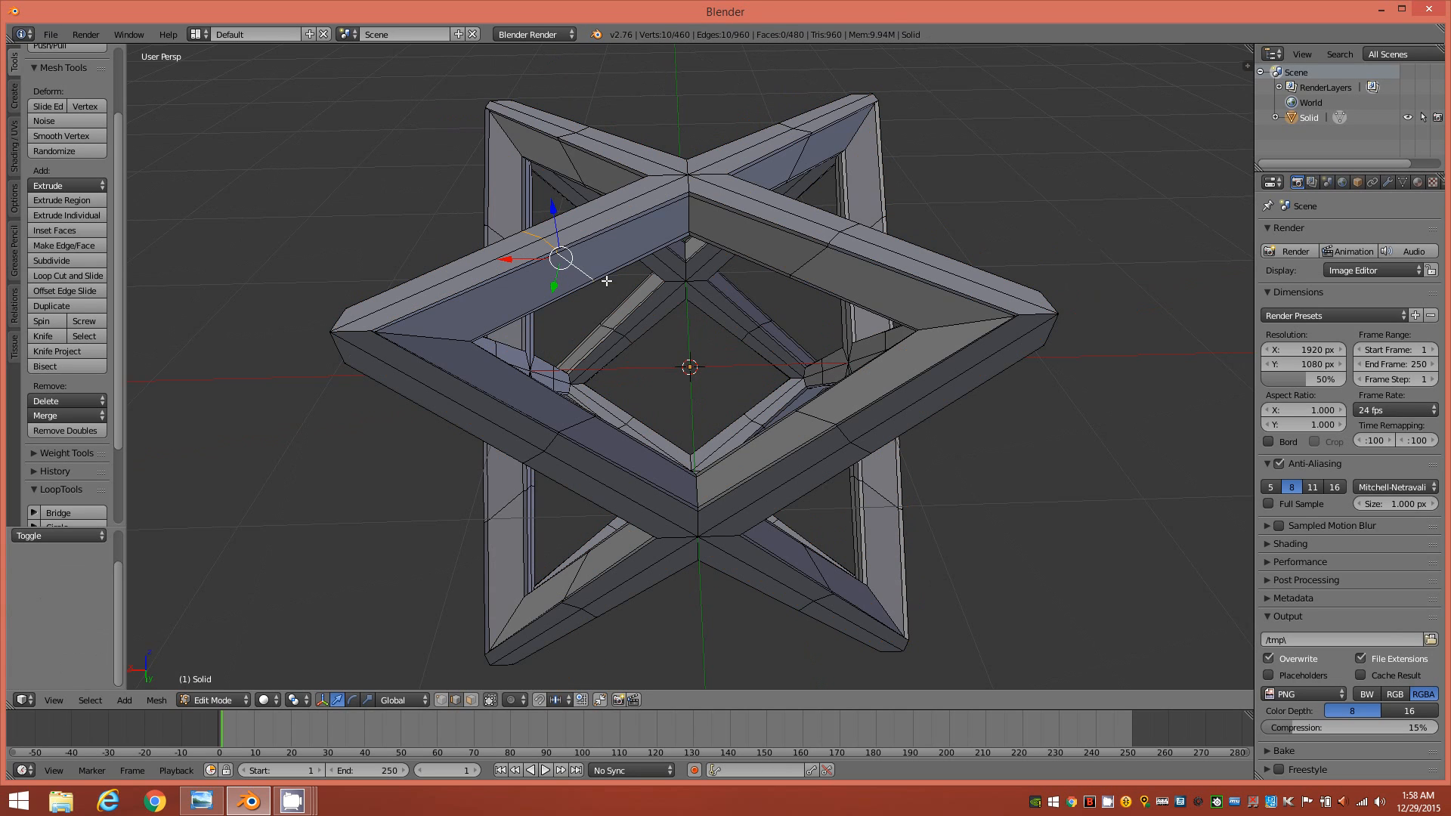
pyautogui.moveTo(584, 300); pyautogui.dragTo(637, 302, button='middle')
pyautogui.moveTo(749, 300); pyautogui.dragTo(705, 308, button='middle')
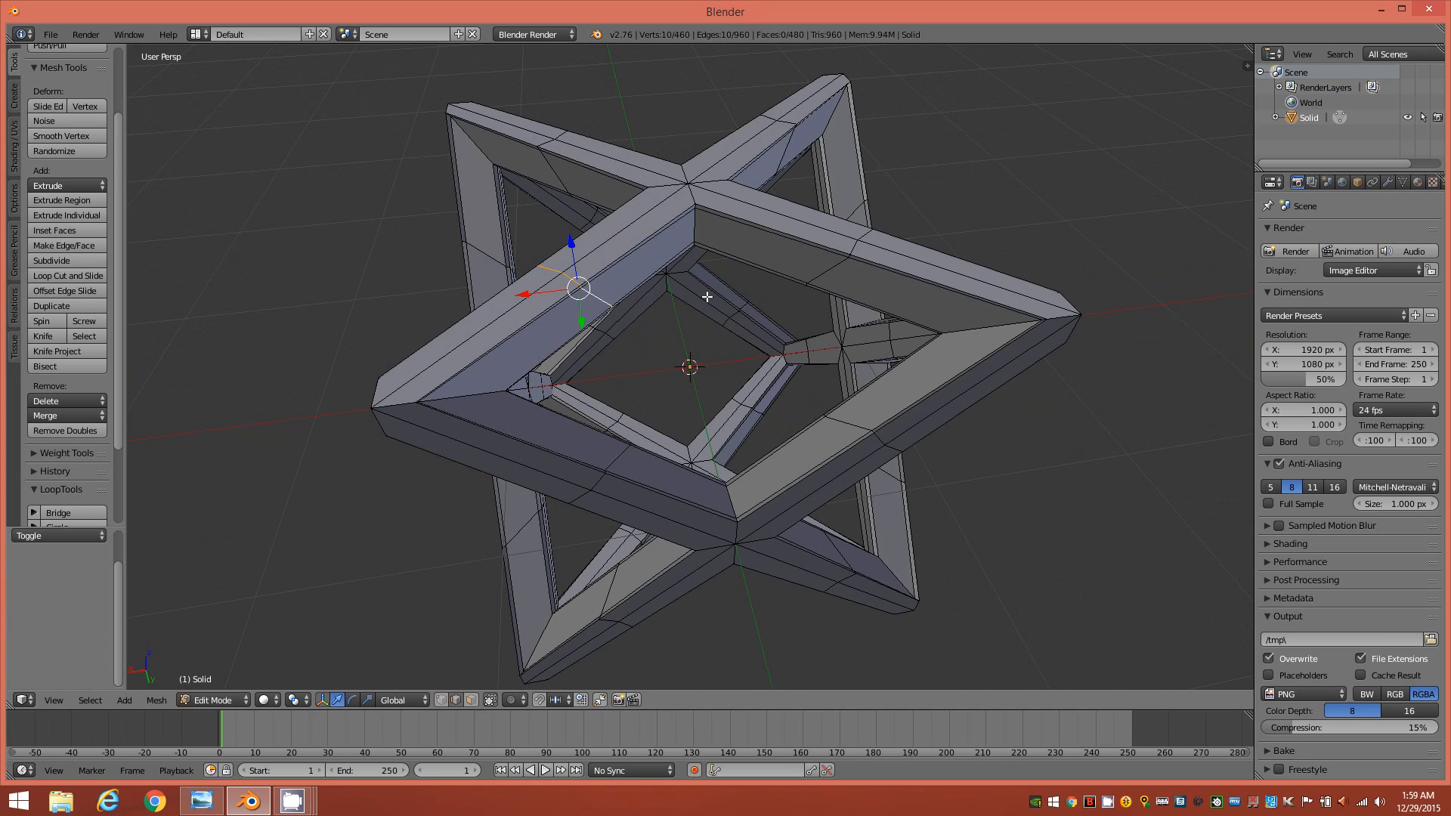
pyautogui.hotkey('shift', 'g')
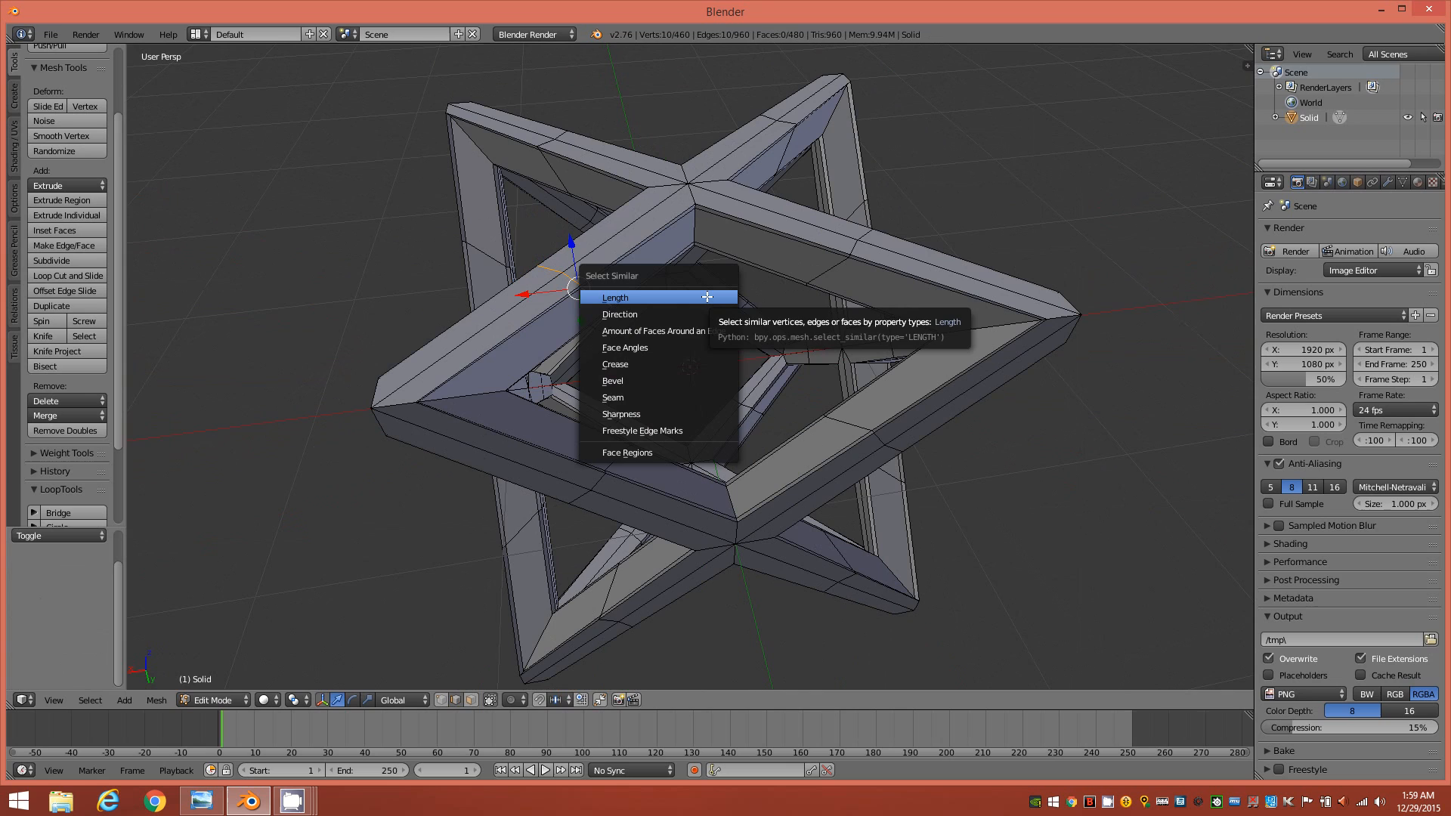
pyautogui.click(707, 297)
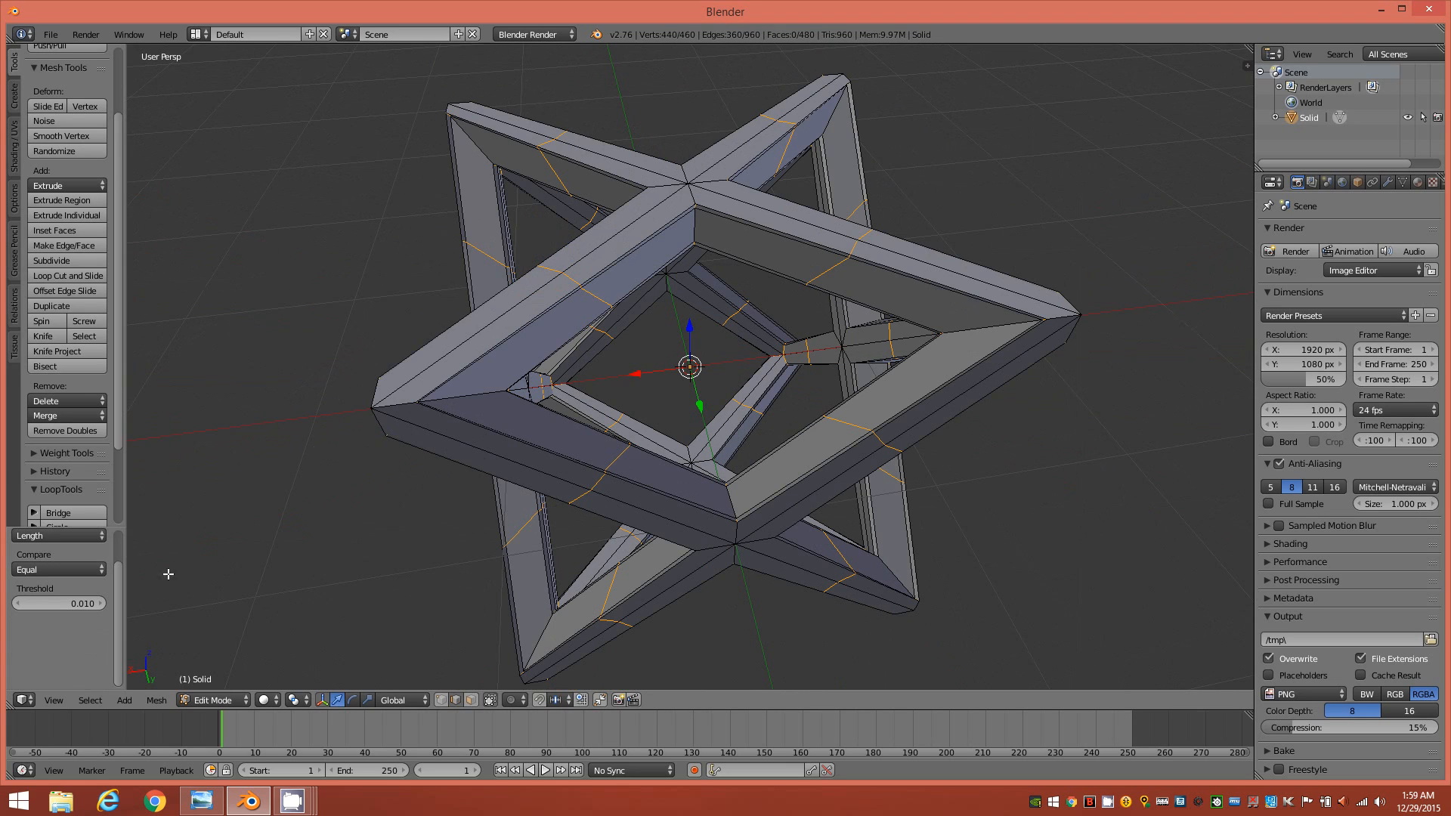
pyautogui.moveTo(116, 587); pyautogui.dragTo(121, 552)
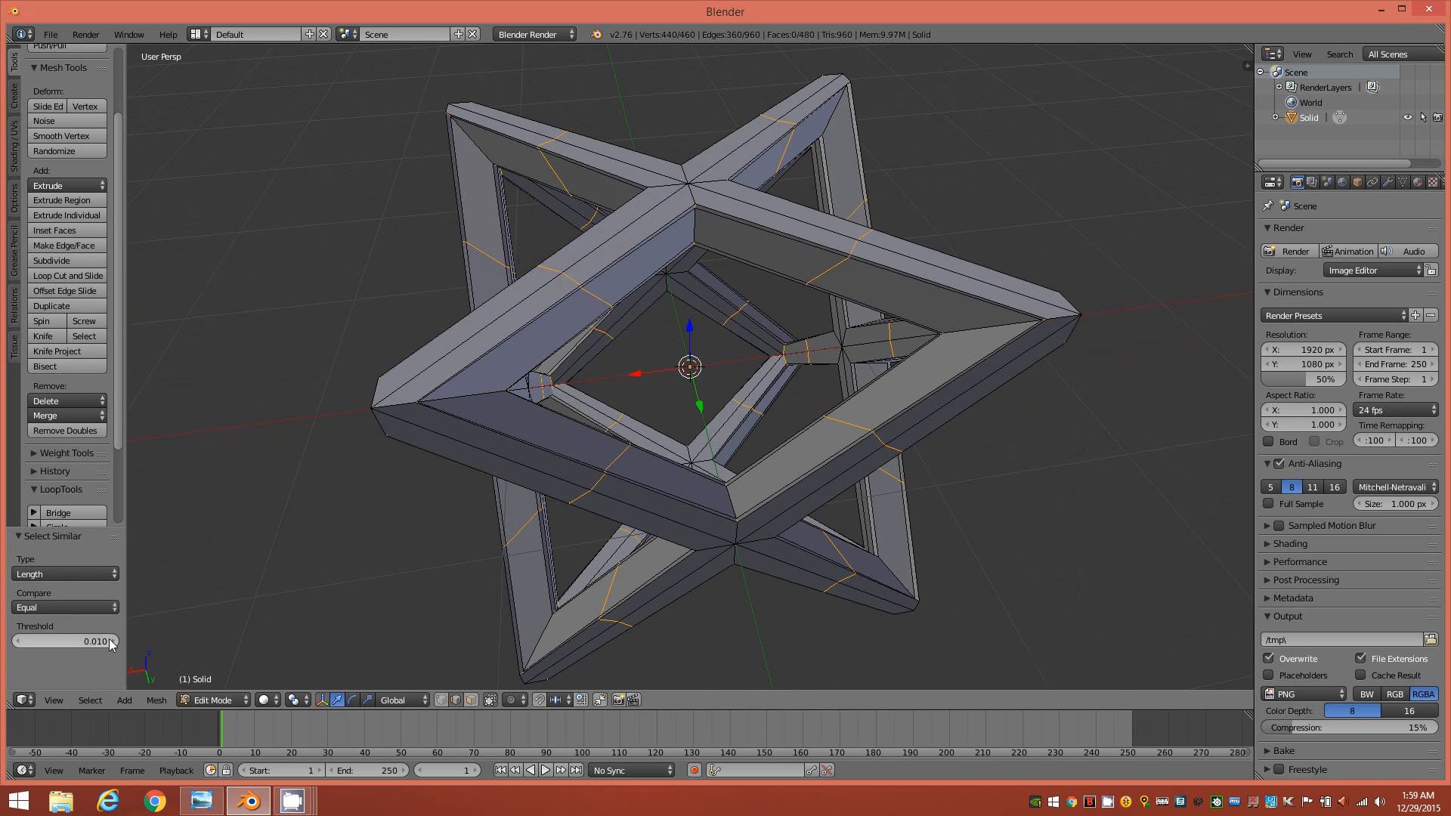
pyautogui.moveTo(106, 641); pyautogui.dragTo(71, 641)
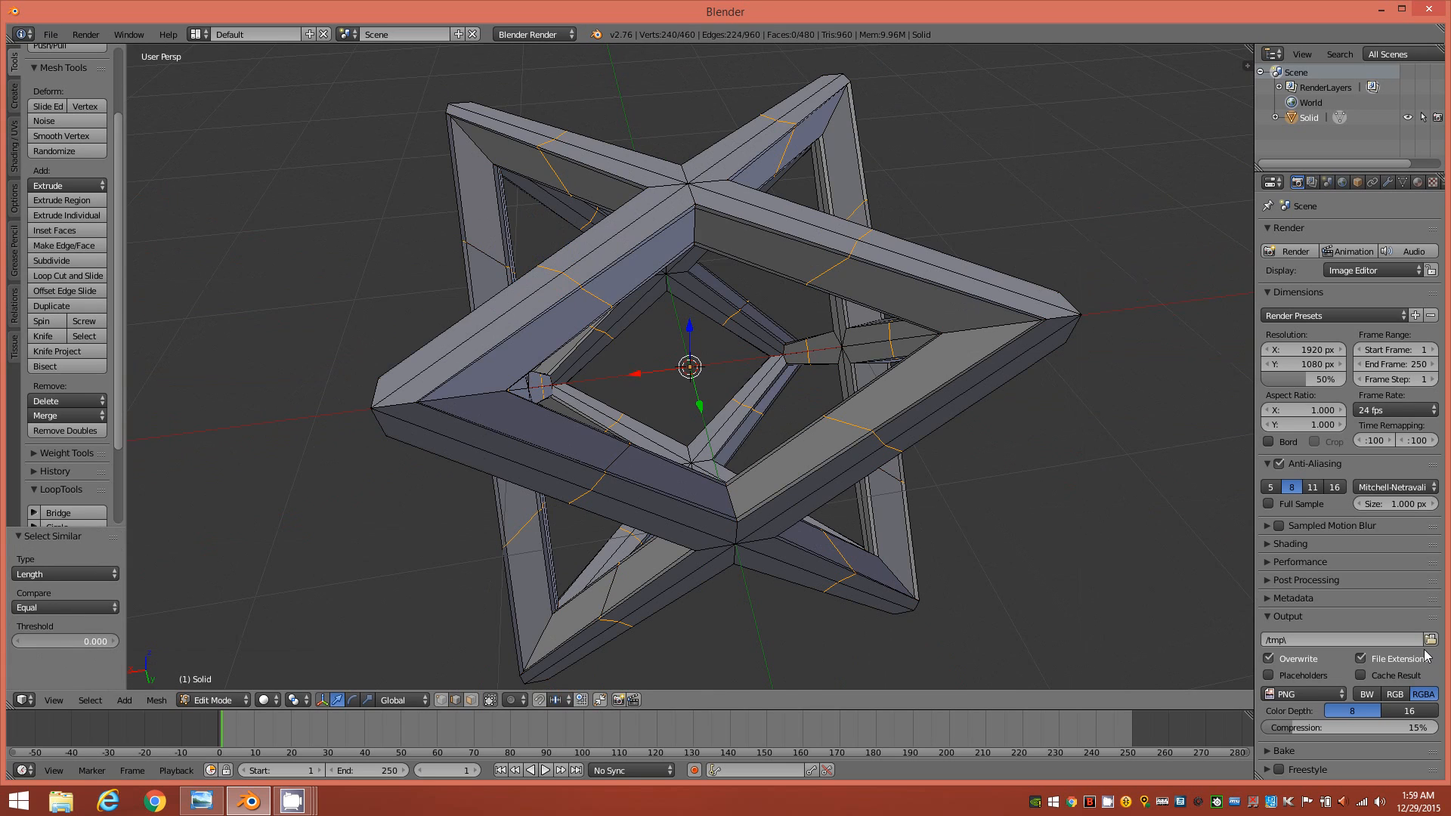
# - Extend the selected mid-bar edges to complete edge loops around all bars of the frame
pyautogui.moveTo(760, 476); pyautogui.dragTo(818, 419, button='middle')
pyautogui.scroll(2, 718, 417)
pyautogui.moveTo(697, 463); pyautogui.dragTo(654, 484, button='middle')
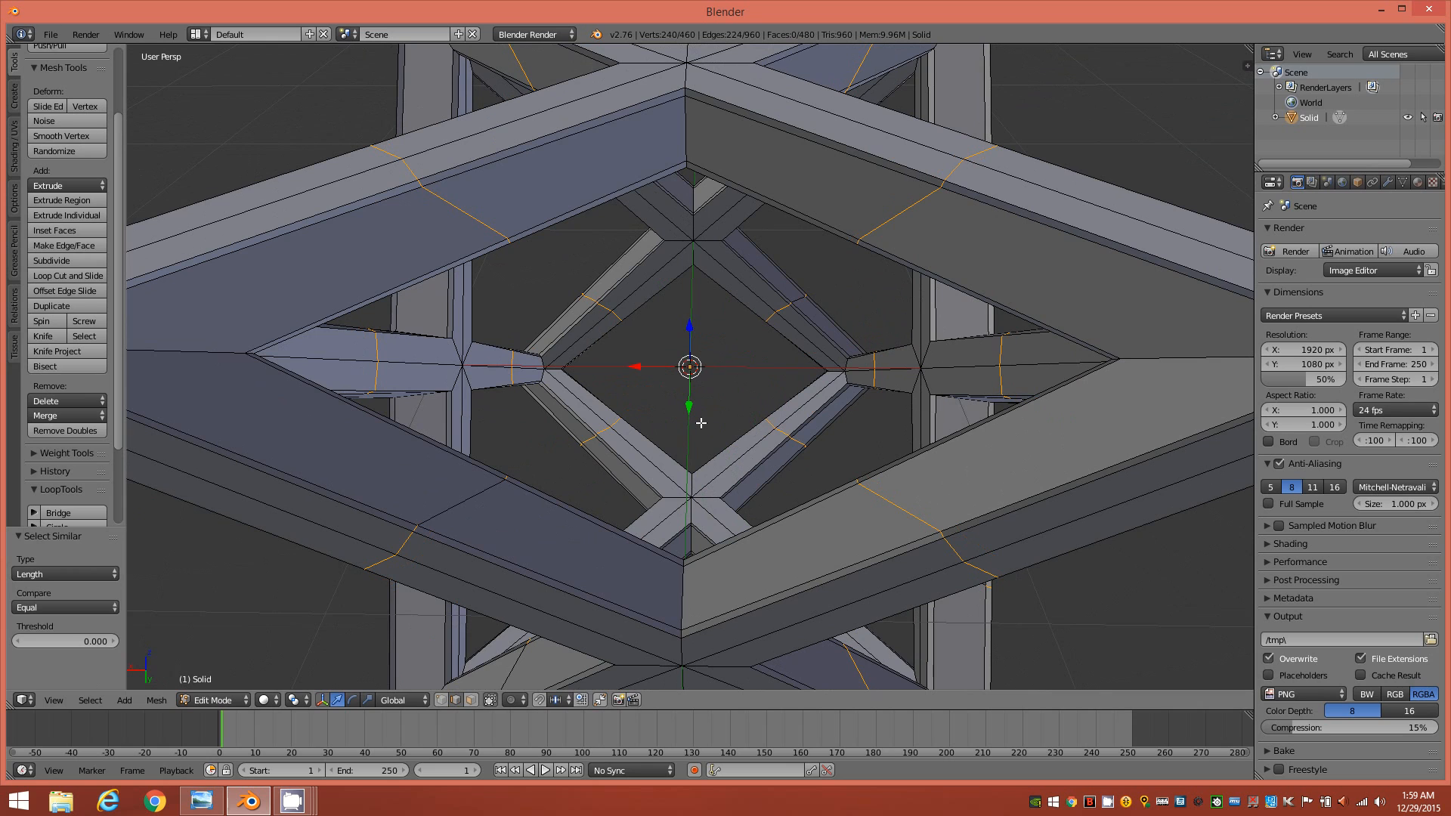
pyautogui.hotkey('ctrl', 'e')
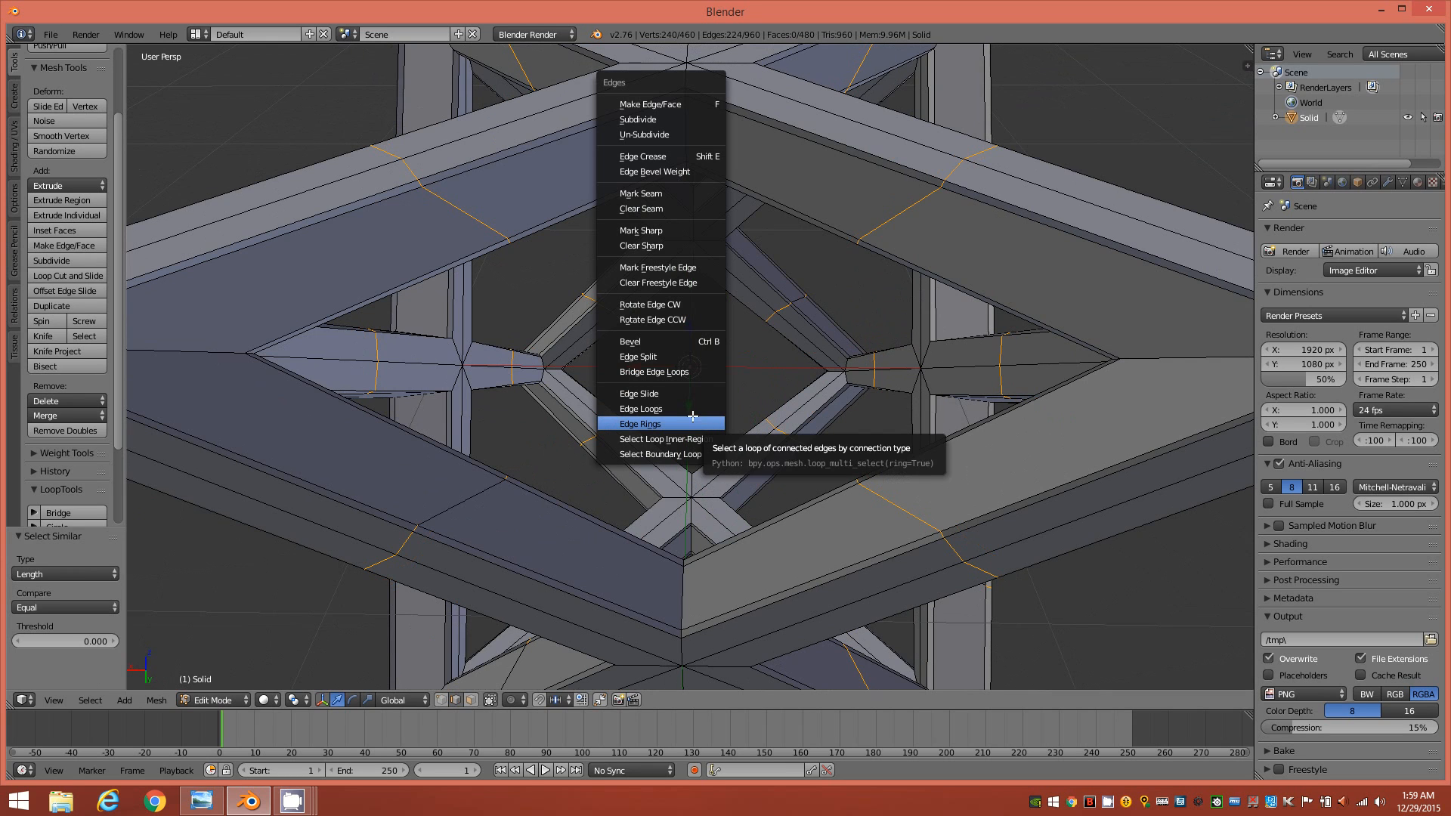
pyautogui.click(685, 408)
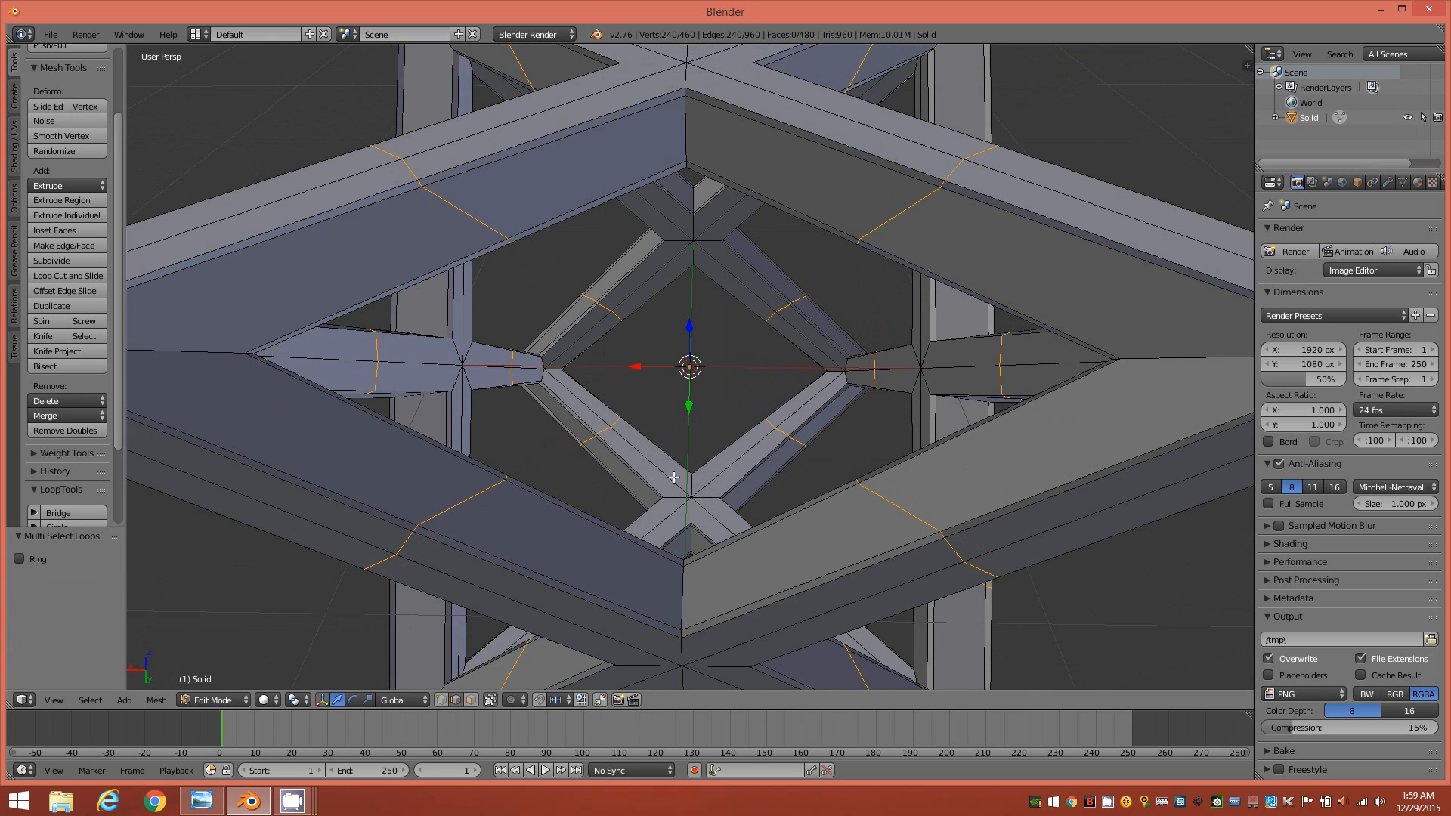
# - Bevel the selected mid-bar edge loops with one segment and an offset of about 0.366
pyautogui.moveTo(603, 457); pyautogui.dragTo(704, 330, button='middle')
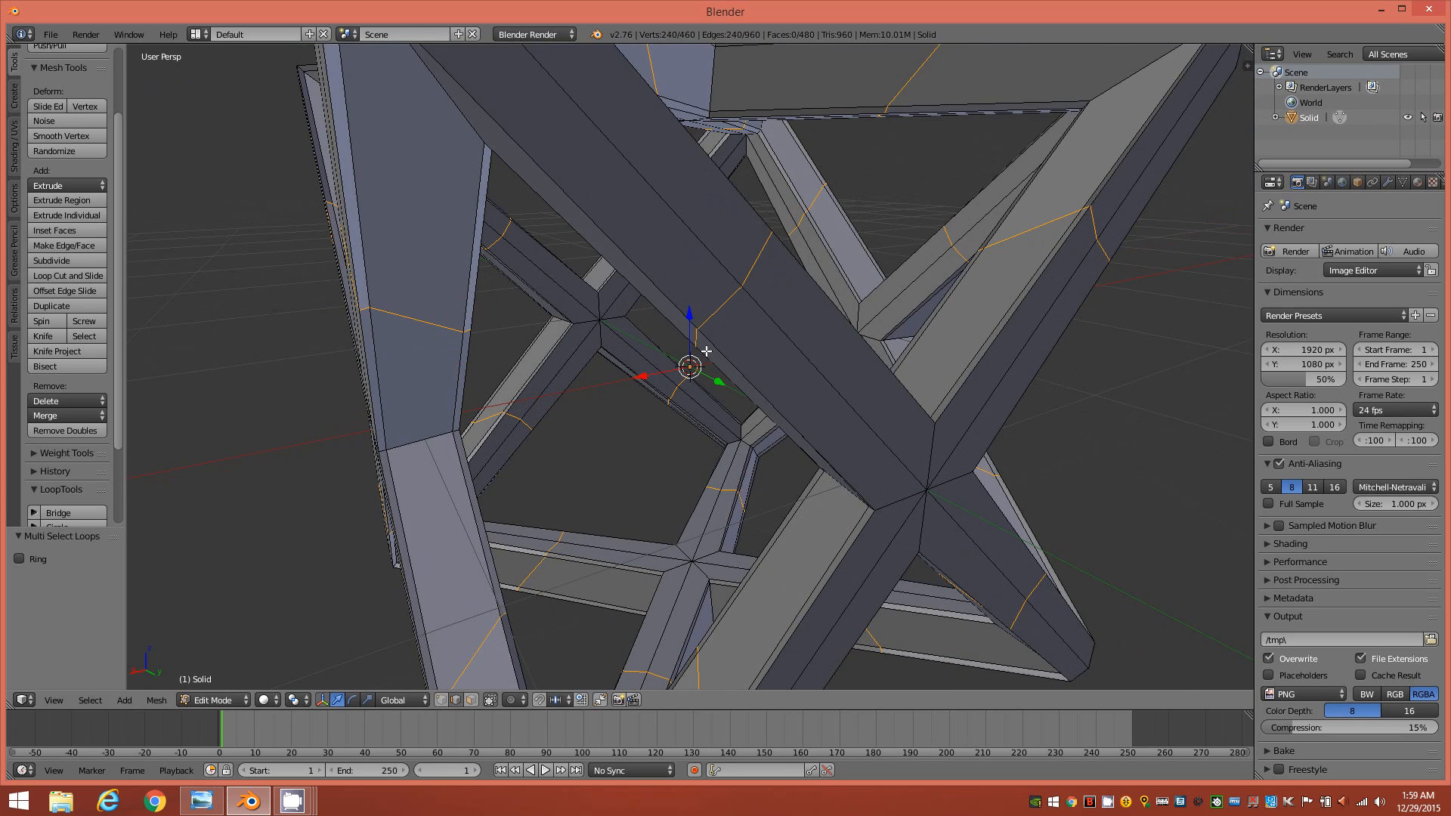
pyautogui.moveTo(707, 420); pyautogui.dragTo(675, 428, button='middle')
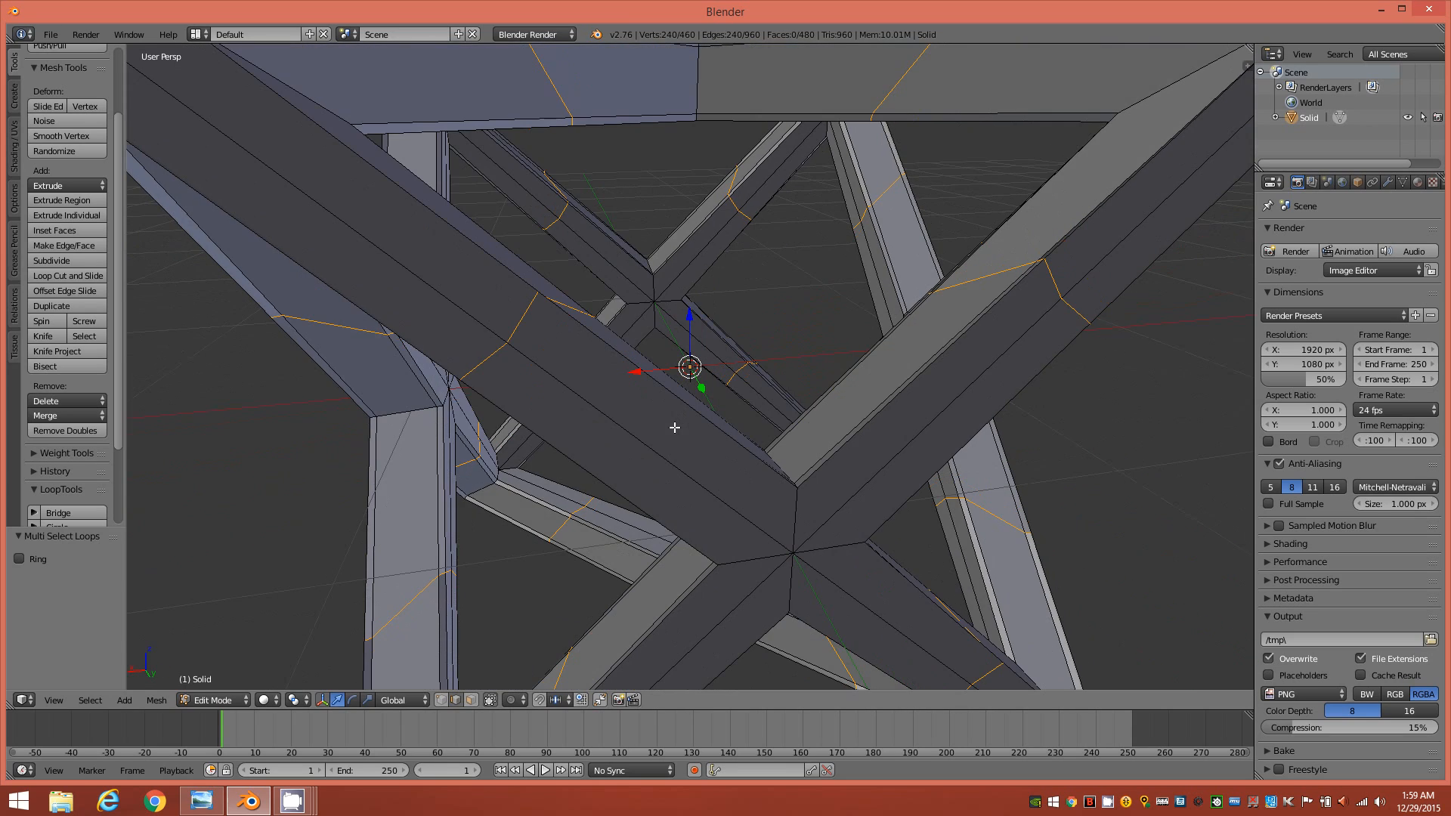
pyautogui.scroll(-5, 673, 442)
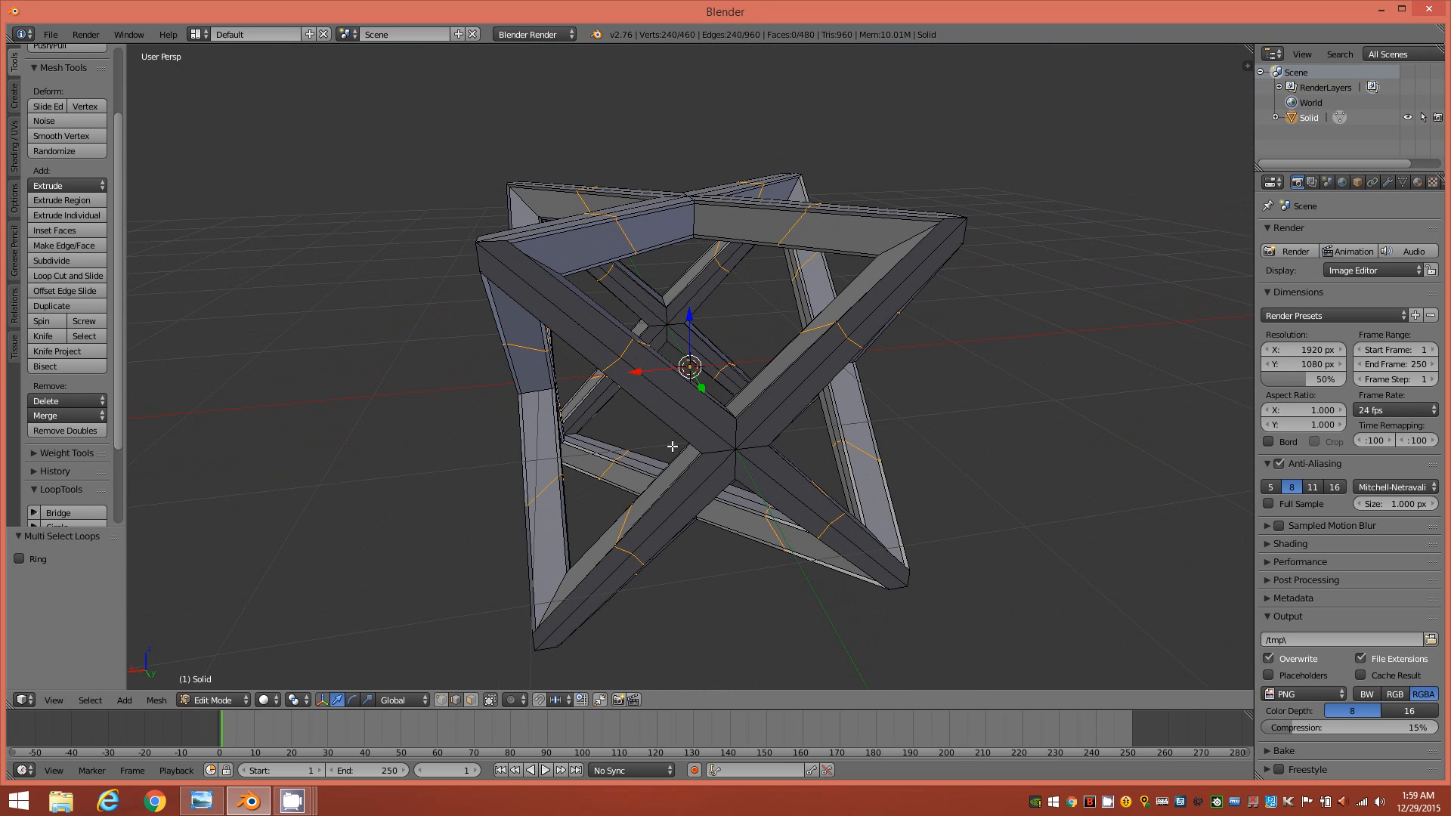
pyautogui.hotkey('ctrl', 'b')
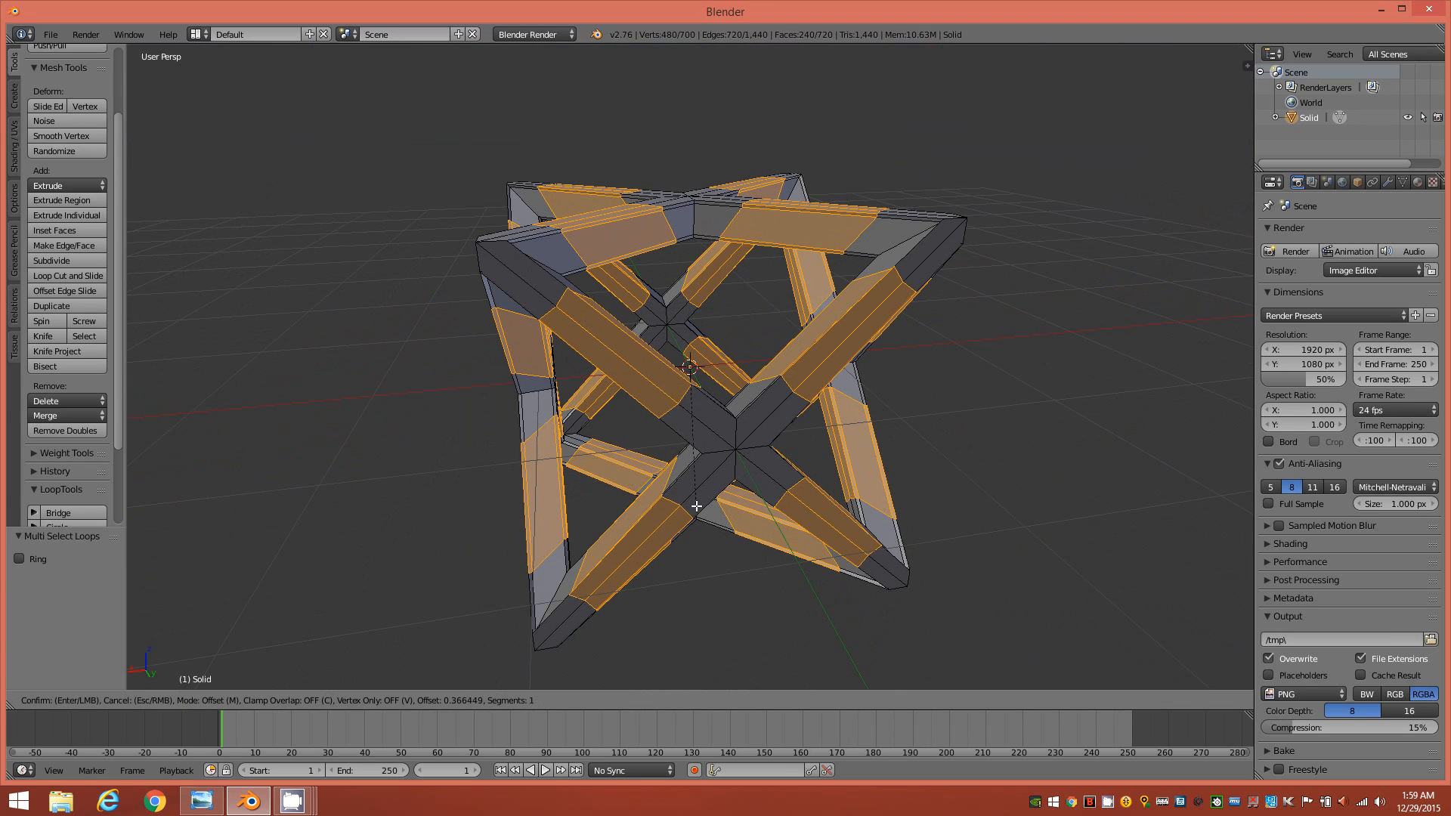
pyautogui.click(696, 505)
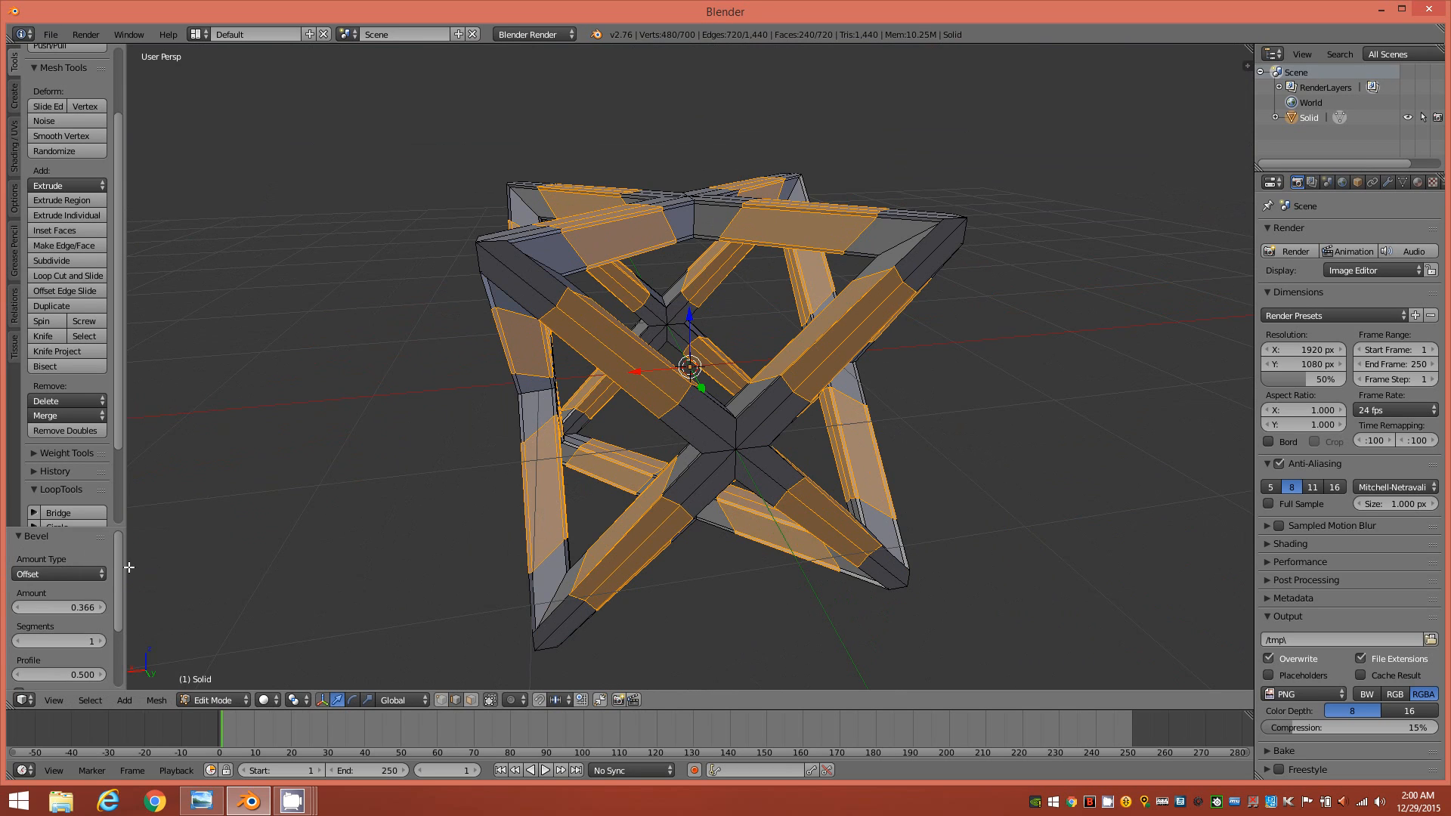
pyautogui.moveTo(118, 552)
pyautogui.mouseDown()
pyautogui.moveTo(114, 596)
pyautogui.moveTo(126, 541)
pyautogui.mouseUp()
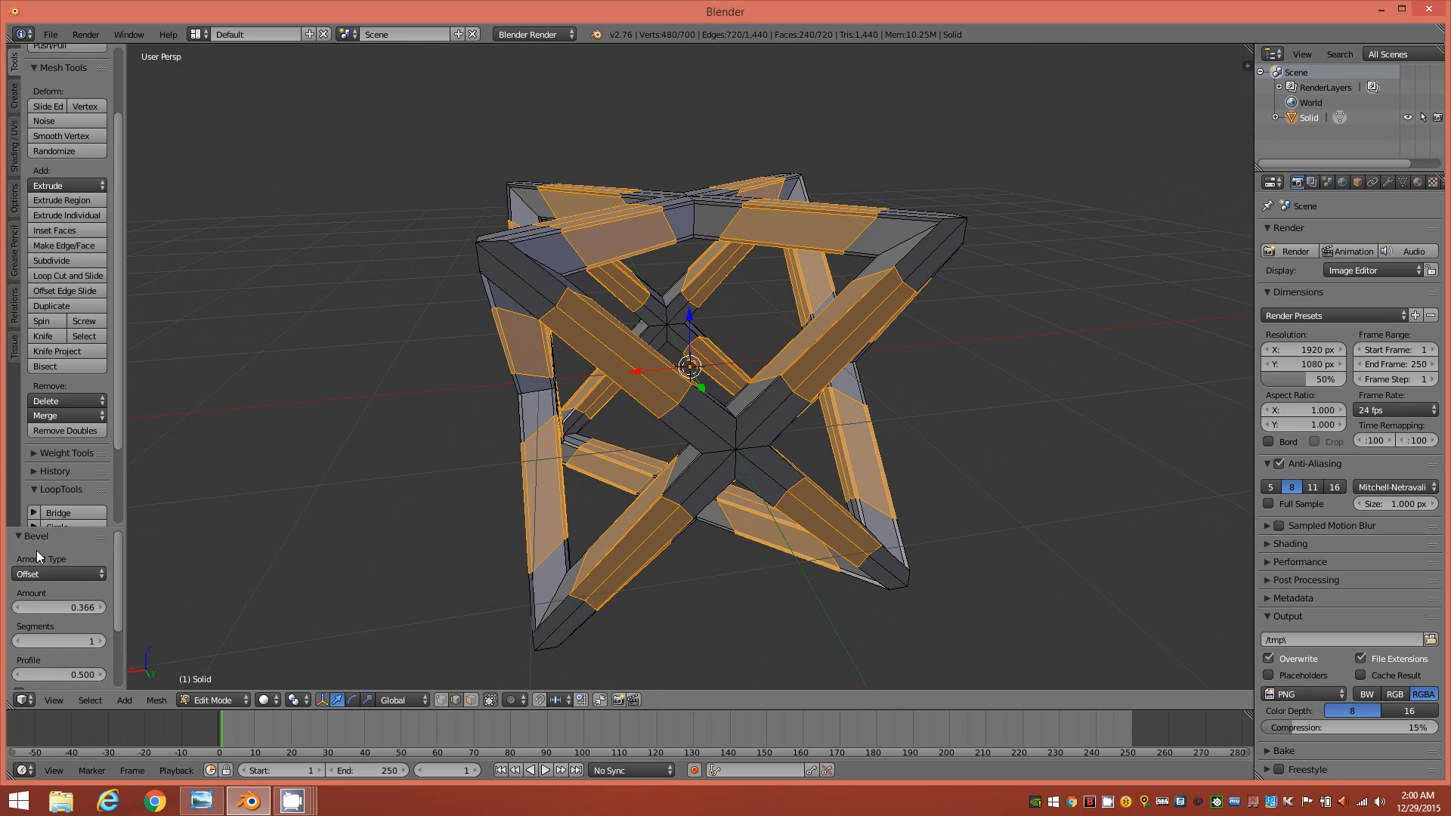
# - Change the bevel's amount type to Percent and set its amount to 95
pyautogui.click(88, 573)
pyautogui.click(61, 504)
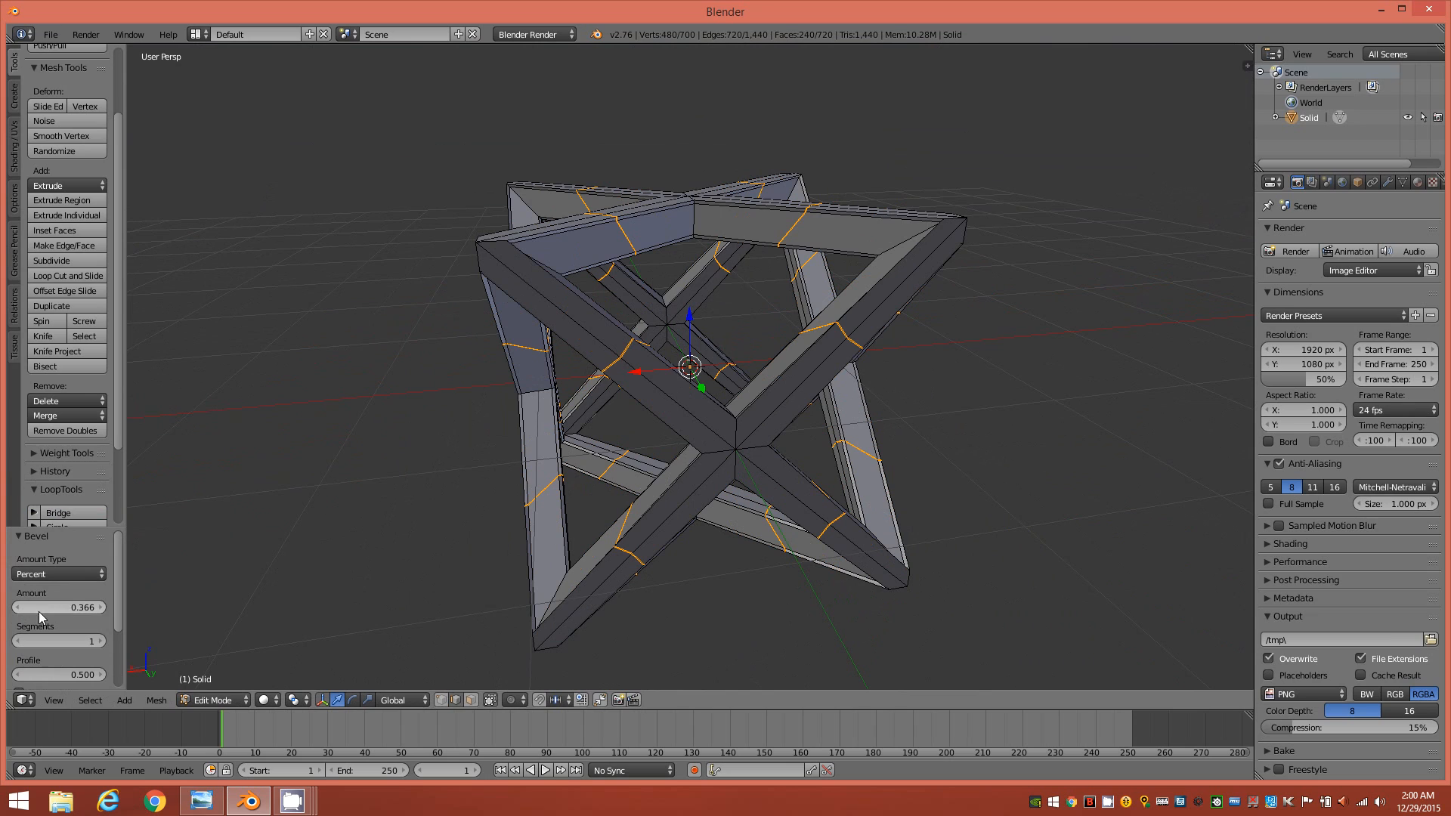
pyautogui.click(83, 608)
pyautogui.write('95')
pyautogui.press('Return')
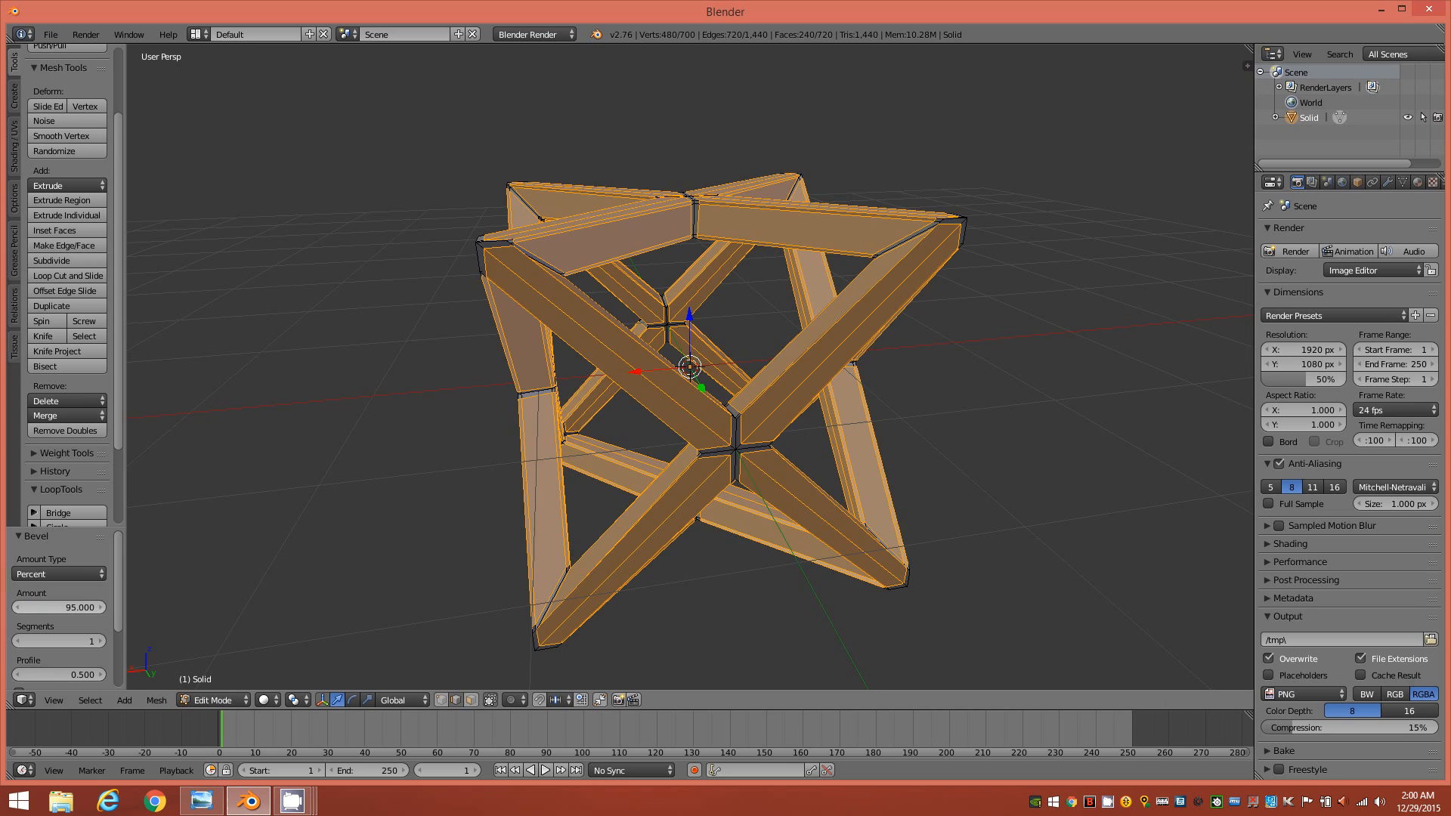
# - Clear the selection of the beveled frame and switch to Object Mode
pyautogui.moveTo(542, 315); pyautogui.dragTo(605, 407, button='middle')
pyautogui.moveTo(553, 359); pyautogui.dragTo(612, 326, button='middle')
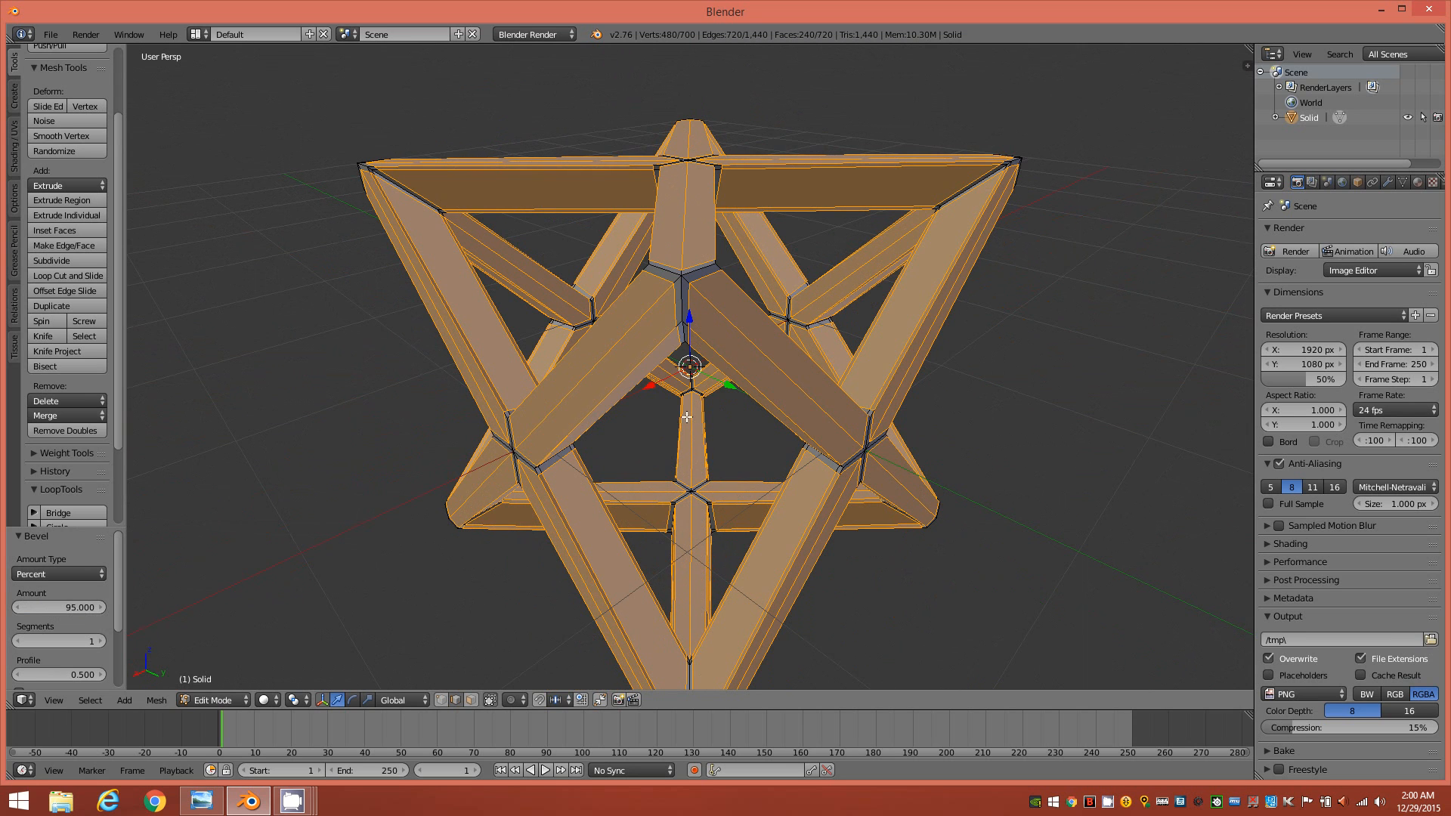
pyautogui.press('a')
pyautogui.moveTo(786, 401); pyautogui.dragTo(689, 421, button='middle')
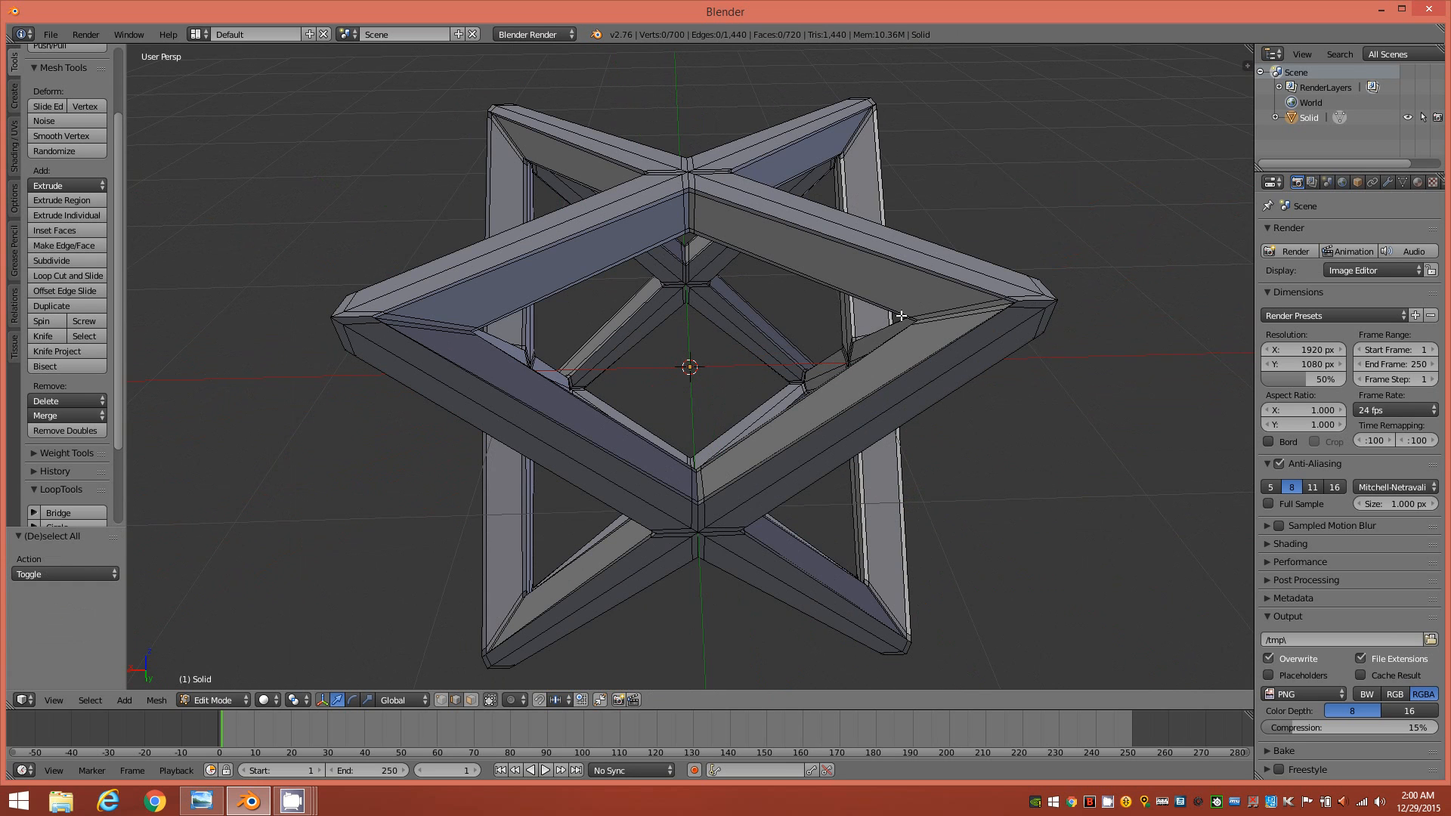
pyautogui.moveTo(790, 445)
pyautogui.mouseDown(button='middle')
pyautogui.moveTo(809, 389)
pyautogui.moveTo(839, 383)
pyautogui.moveTo(787, 401)
pyautogui.moveTo(787, 423)
pyautogui.mouseUp(button='middle')
pyautogui.press('Tab')
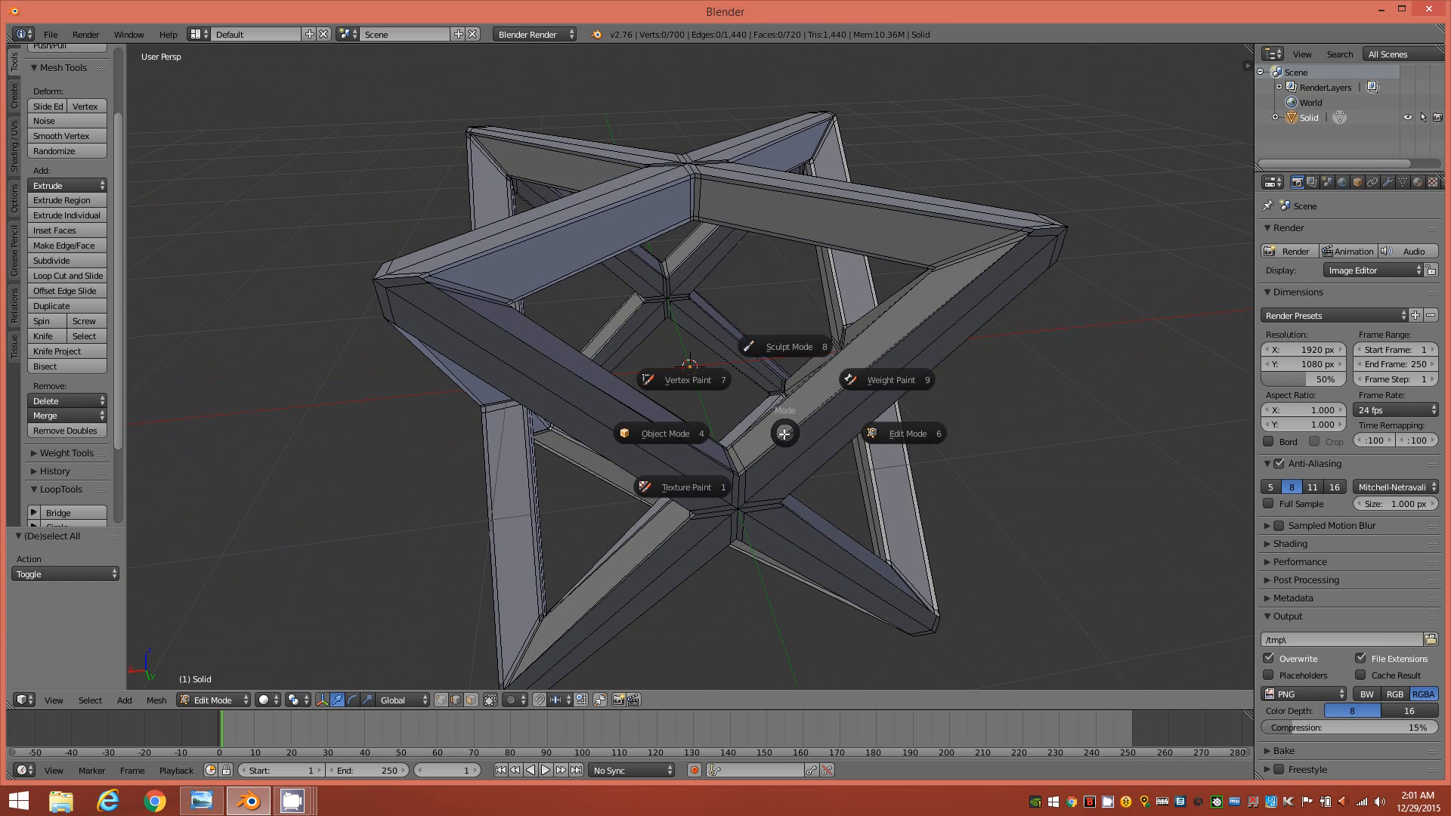
pyautogui.click(684, 446)
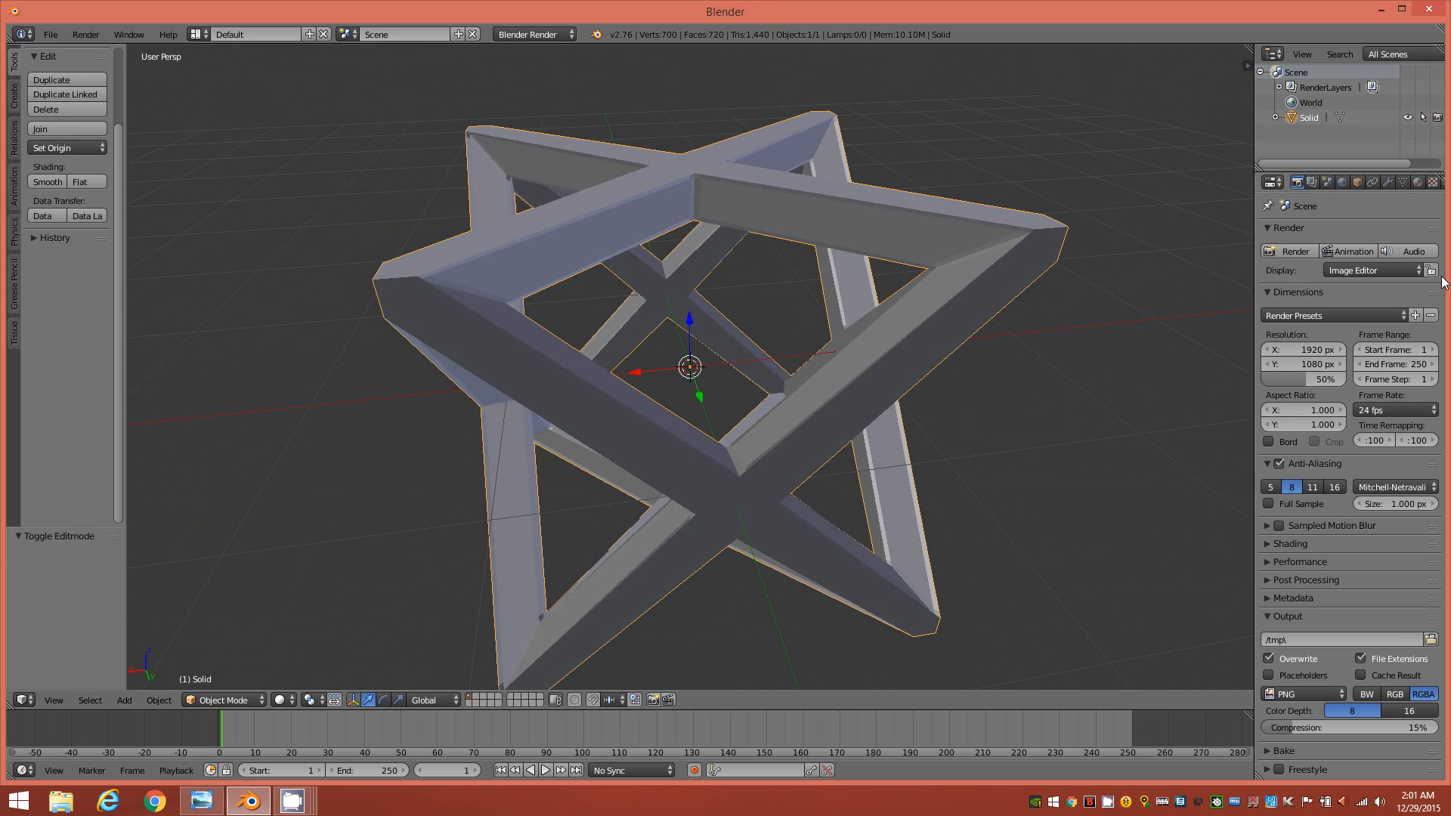
# - Add a Subdivision Surface modifier to the frame and set its view subdivisions to 3
pyautogui.click(1394, 182)
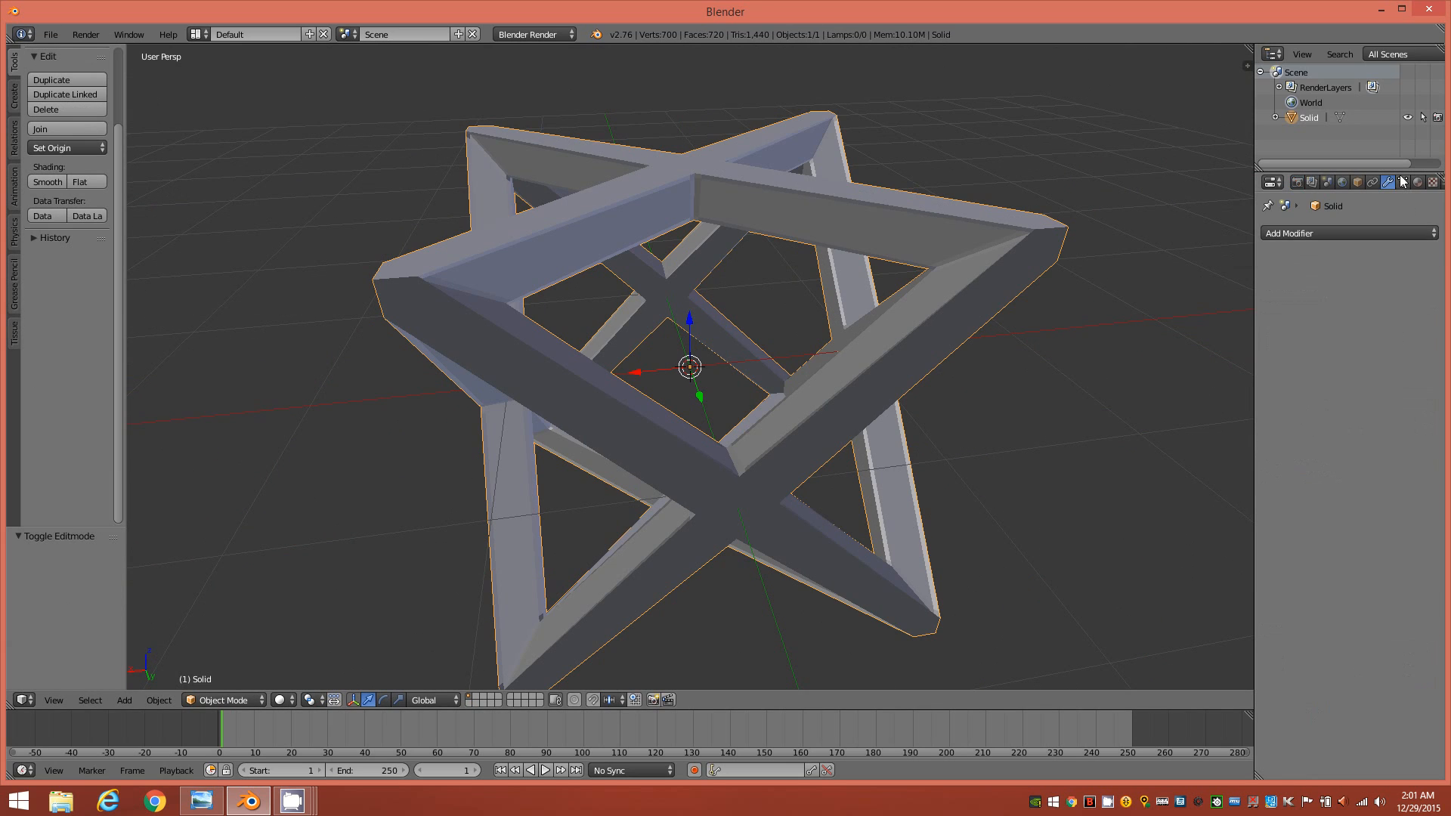
pyautogui.click(1421, 235)
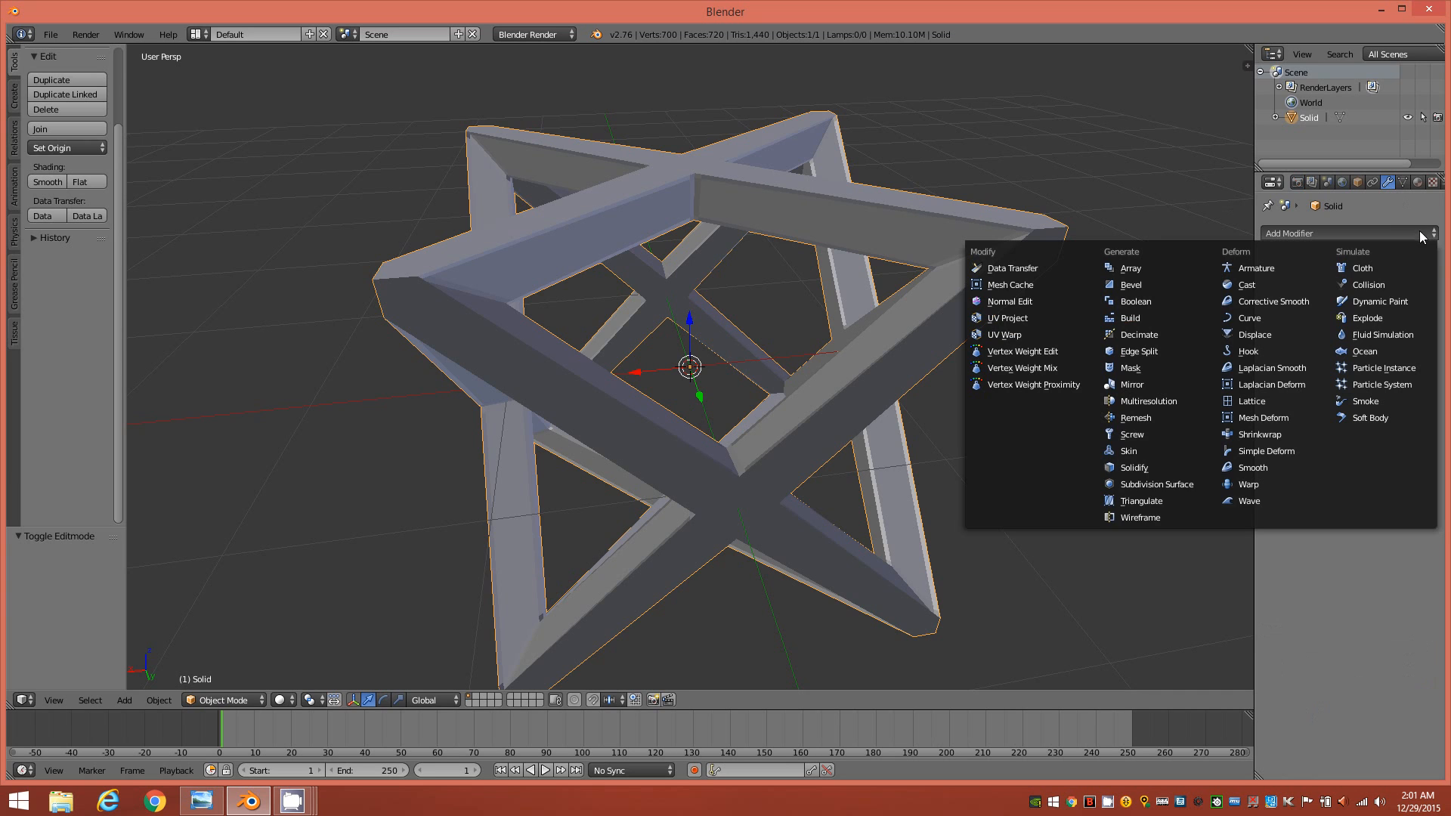
pyautogui.click(1177, 481)
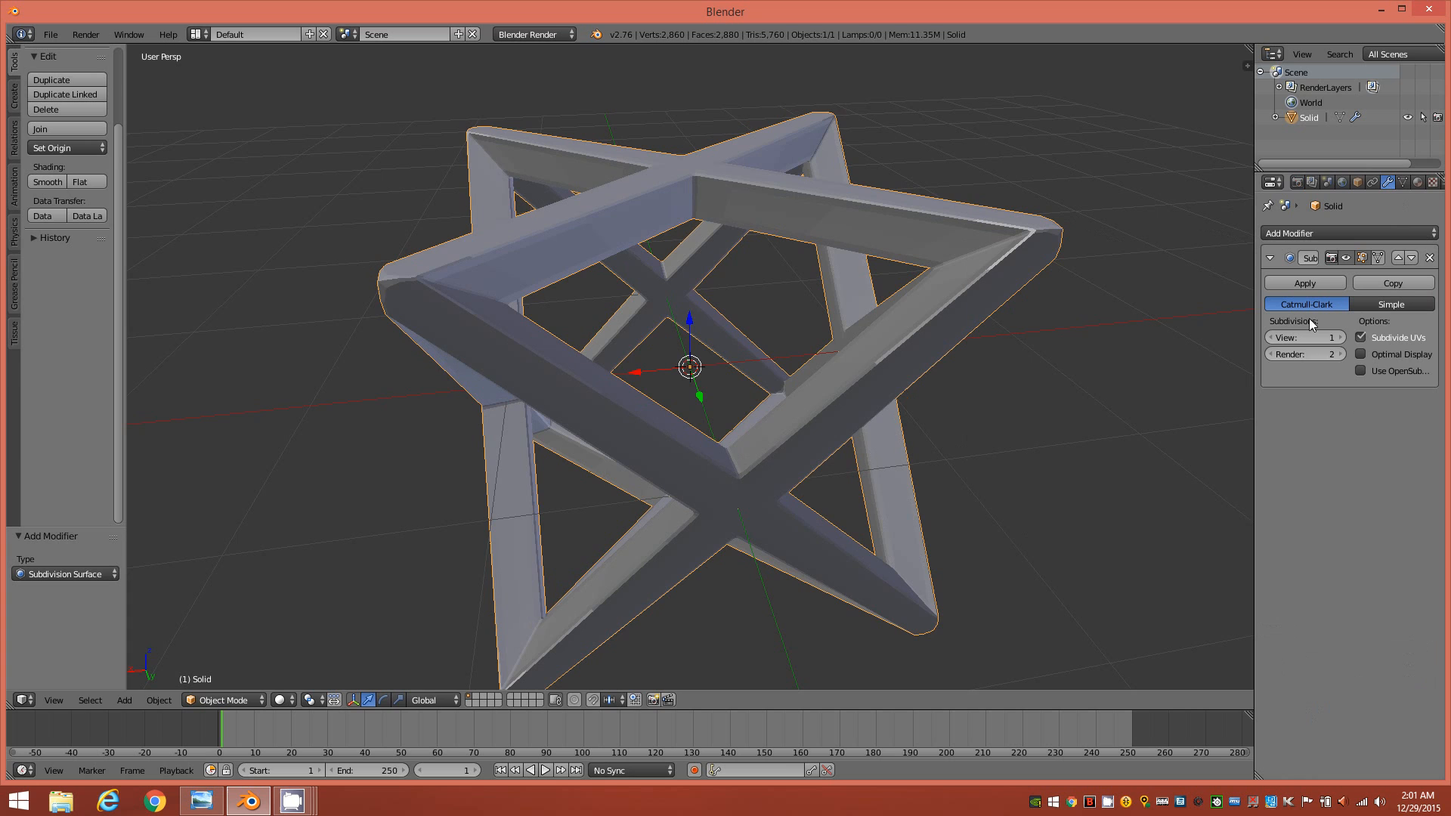
pyautogui.moveTo(712, 421); pyautogui.dragTo(763, 393, button='middle')
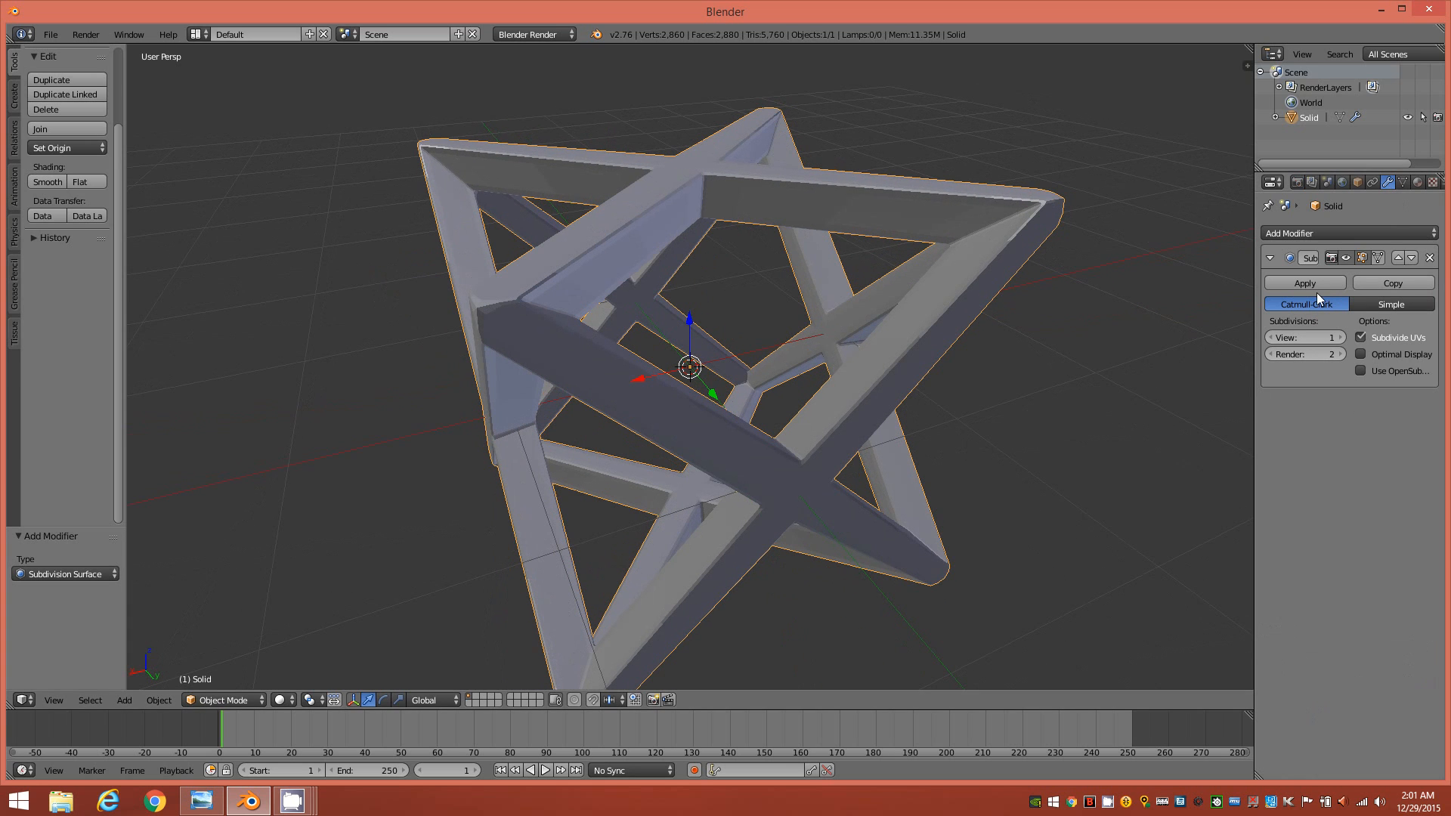
pyautogui.scroll(-1, 614, 456)
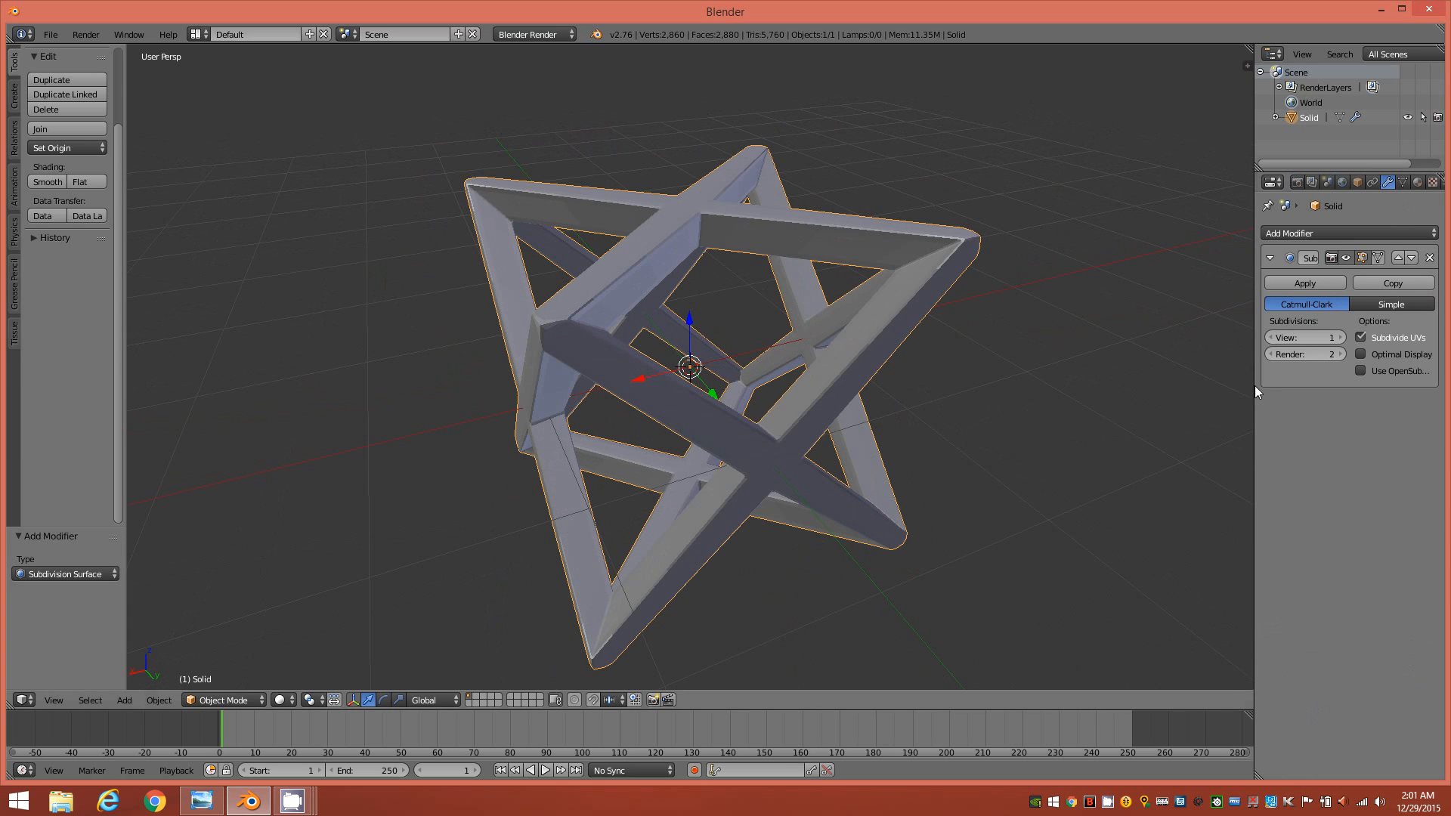
pyautogui.click(1336, 337)
pyautogui.click(1336, 337)
# - Examine the smoothed frame's bars, crossings and corner tips from several angles and close up
pyautogui.moveTo(728, 458); pyautogui.dragTo(758, 464, button='middle')
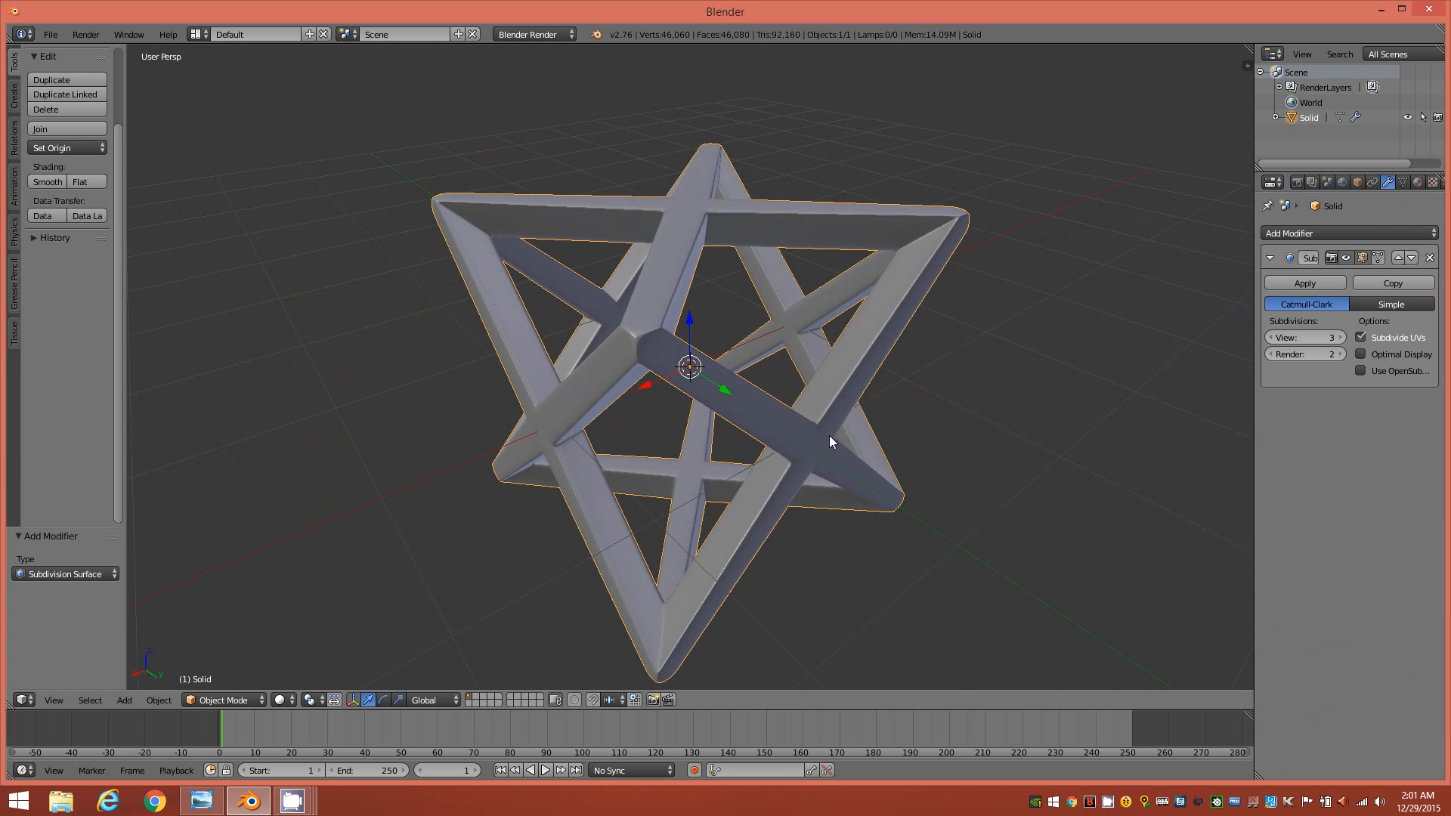
pyautogui.moveTo(960, 434); pyautogui.dragTo(910, 443, button='middle')
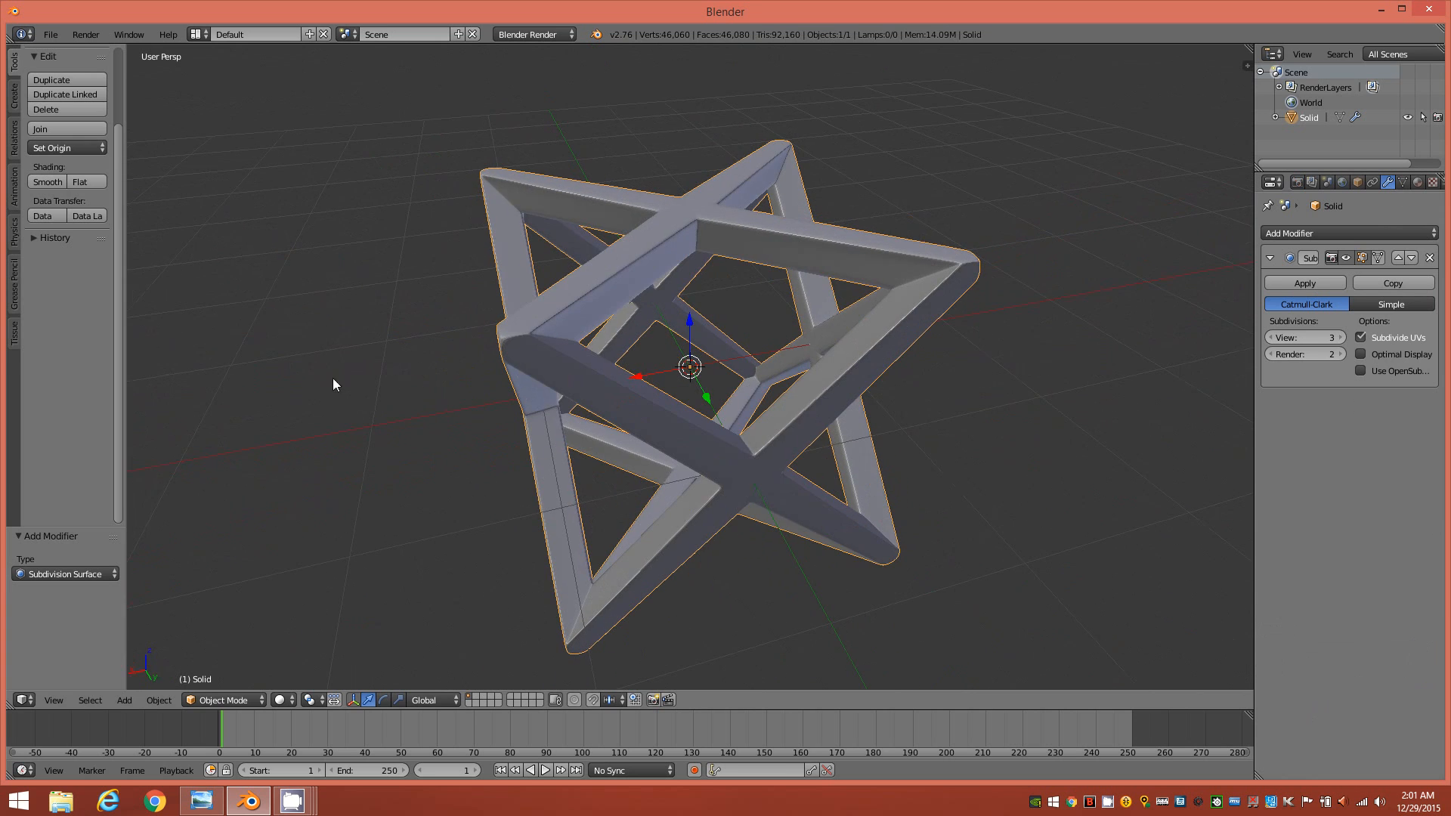
pyautogui.moveTo(658, 373); pyautogui.dragTo(732, 414, button='middle')
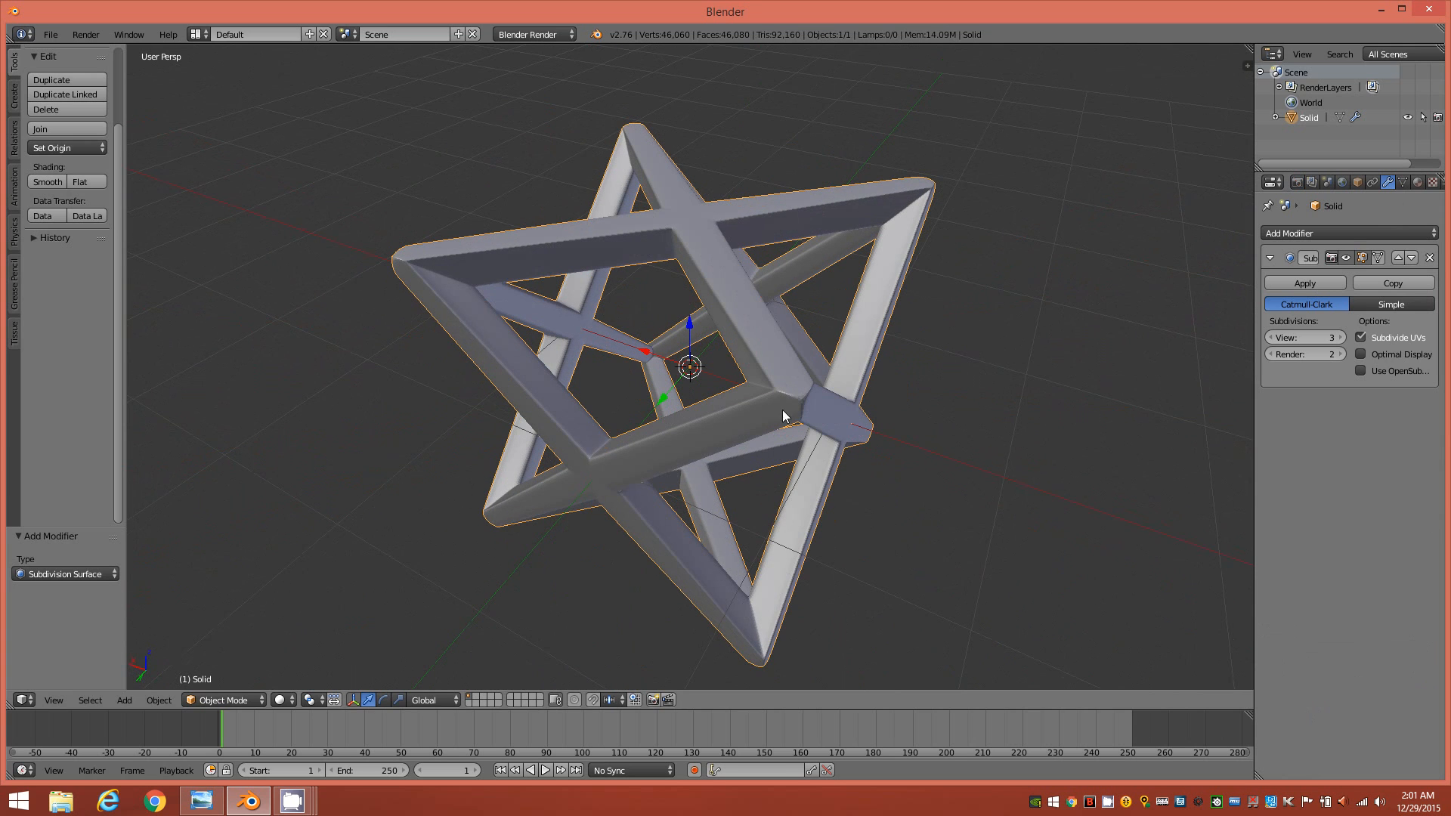
pyautogui.scroll(2, 732, 414)
pyautogui.scroll(2, 731, 414)
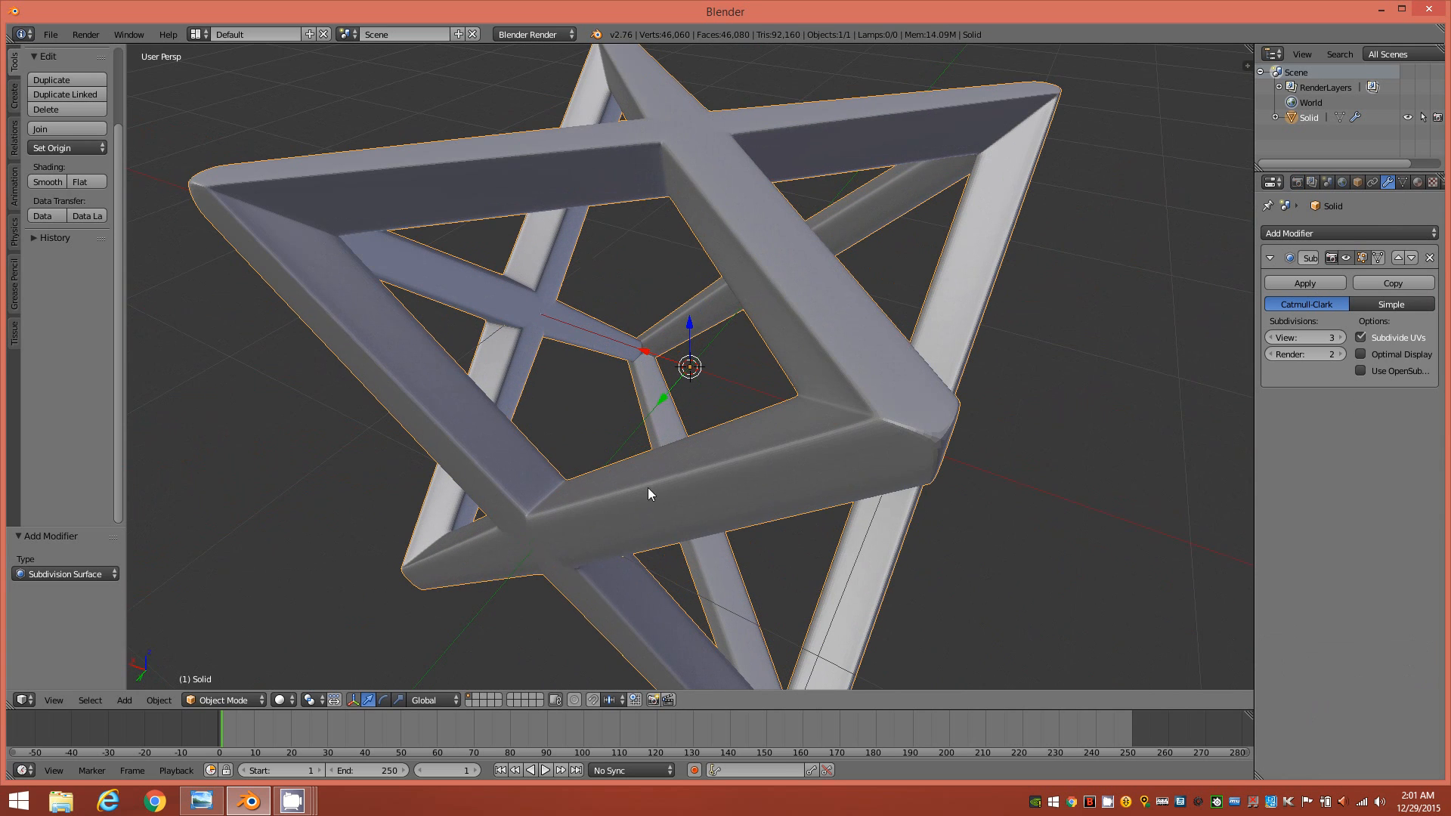
pyautogui.moveTo(450, 443); pyautogui.dragTo(510, 389, button='middle')
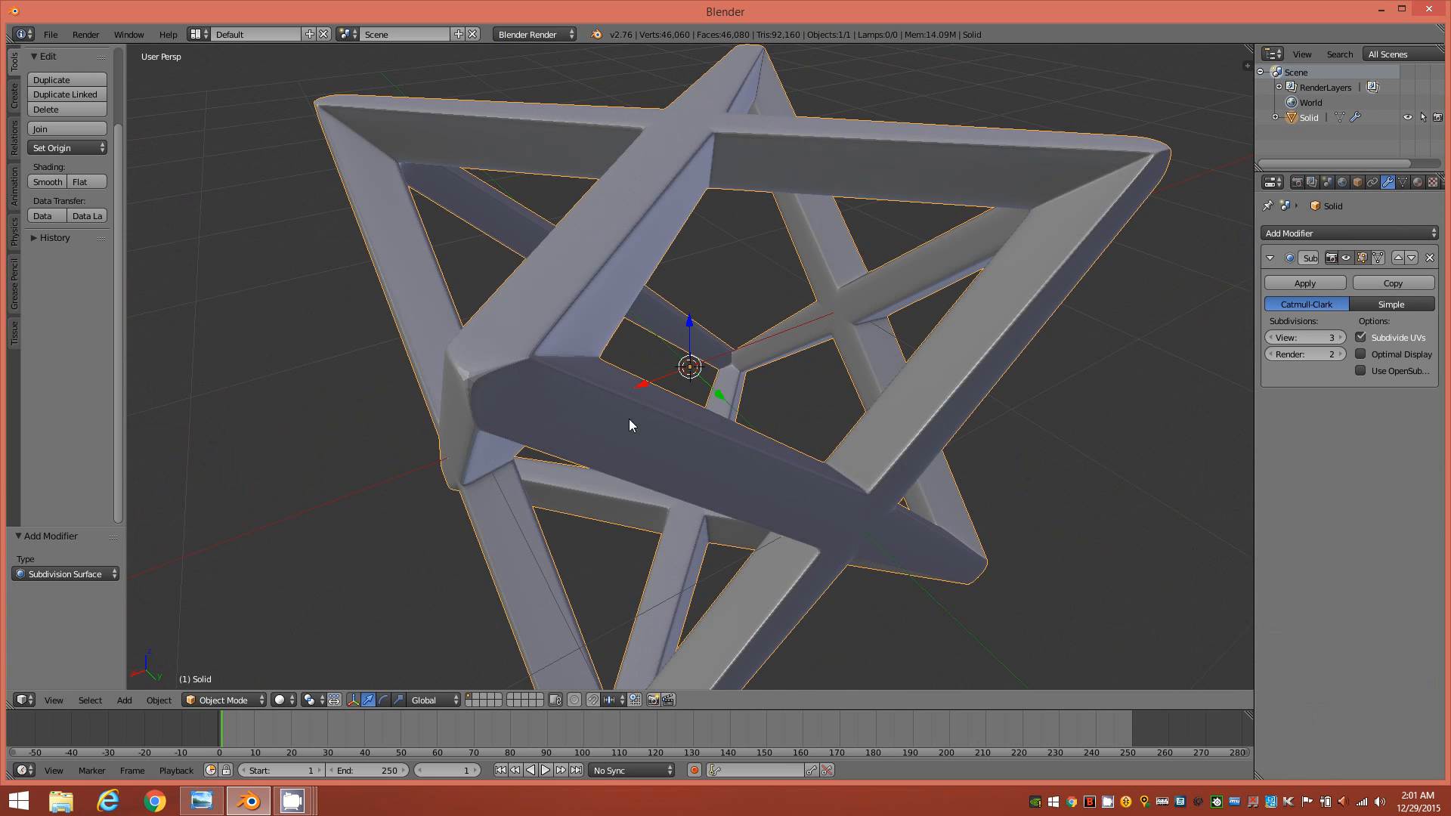
pyautogui.moveTo(630, 424); pyautogui.dragTo(586, 425, button='middle')
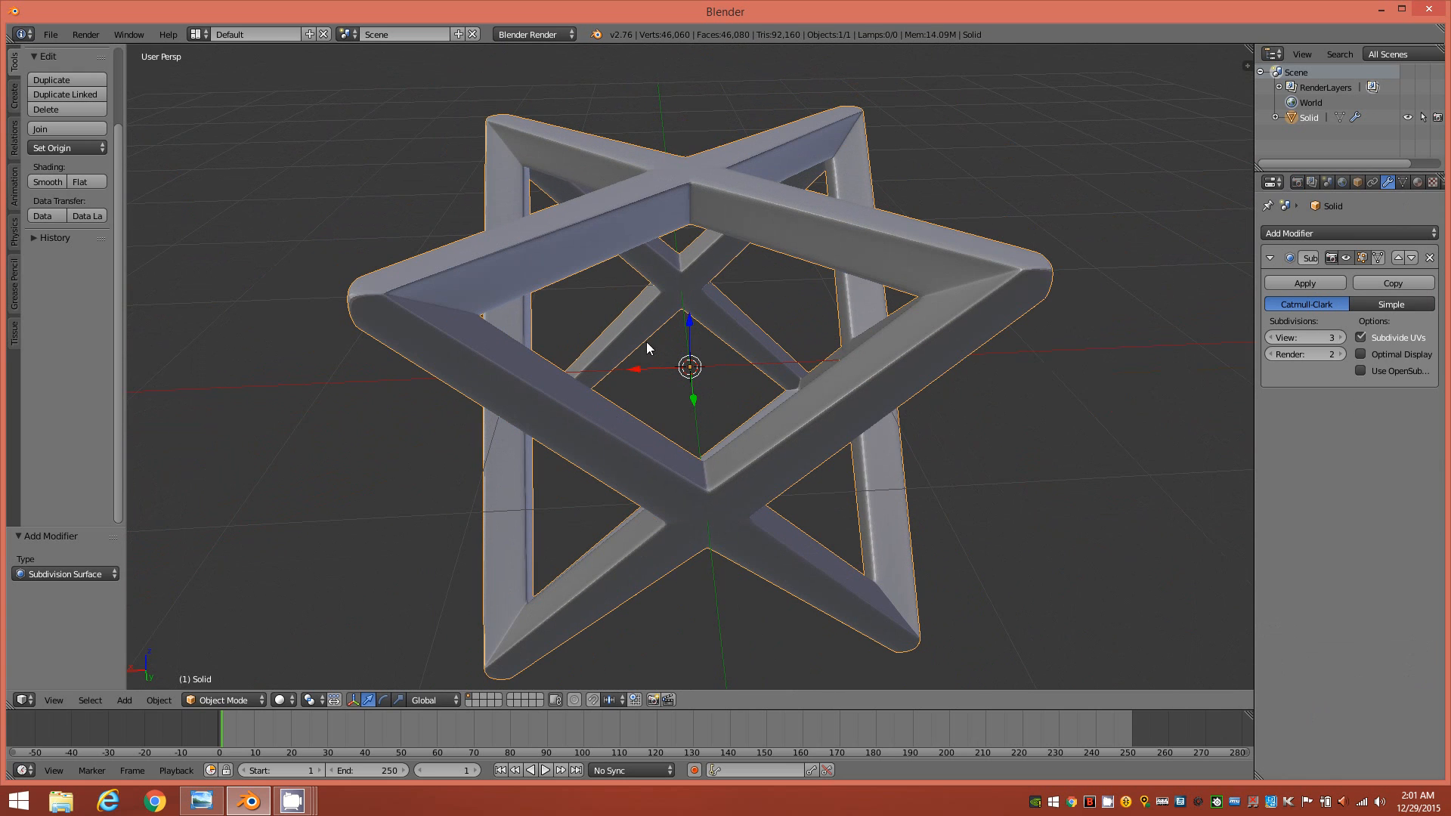
pyautogui.moveTo(657, 463); pyautogui.dragTo(738, 456, button='middle')
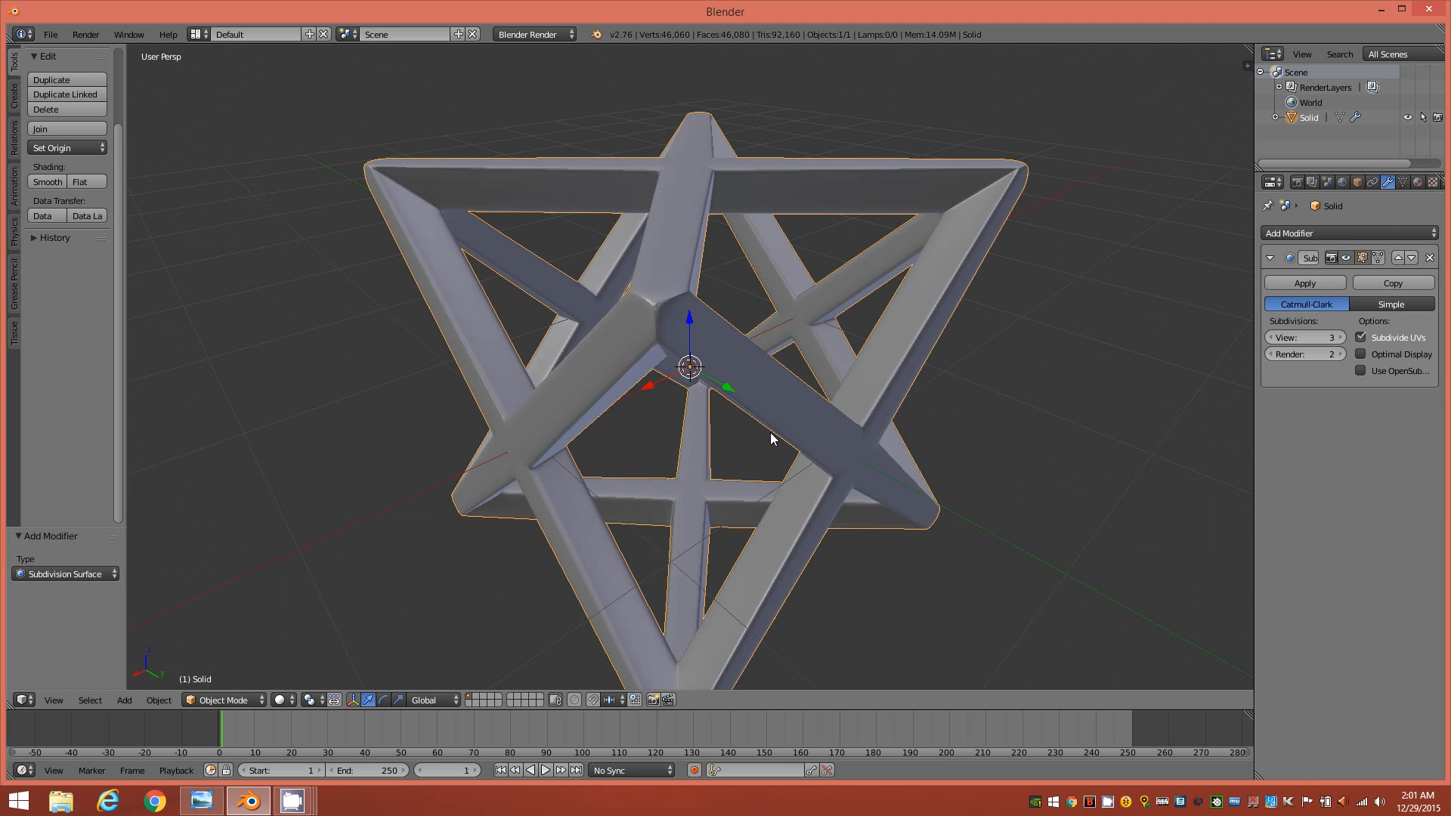
pyautogui.scroll(-1, 770, 432)
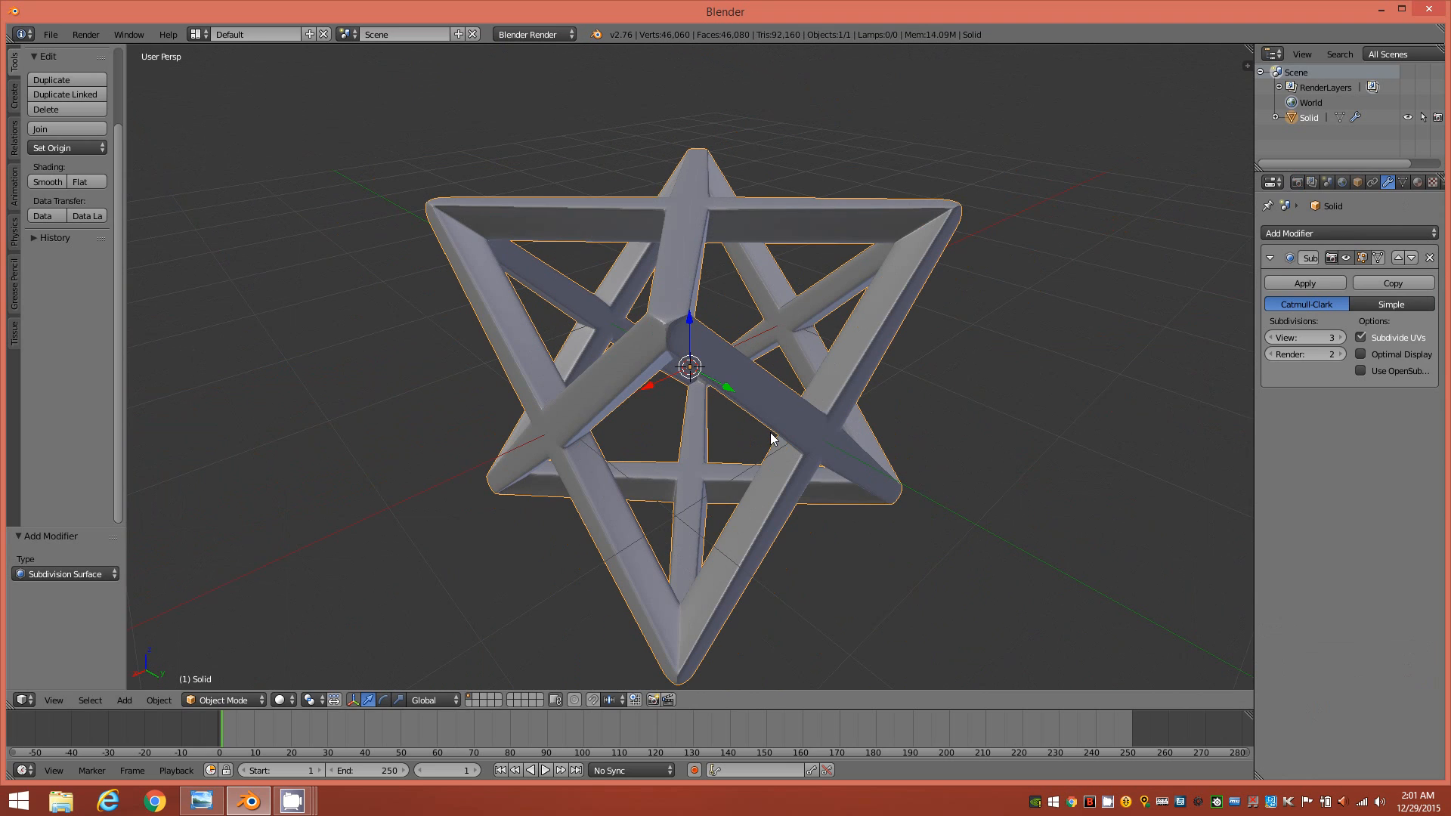
# - Raise the Subdivision Surface modifier's view subdivisions to 4 and check the frame from other angles
pyautogui.click(1343, 337)
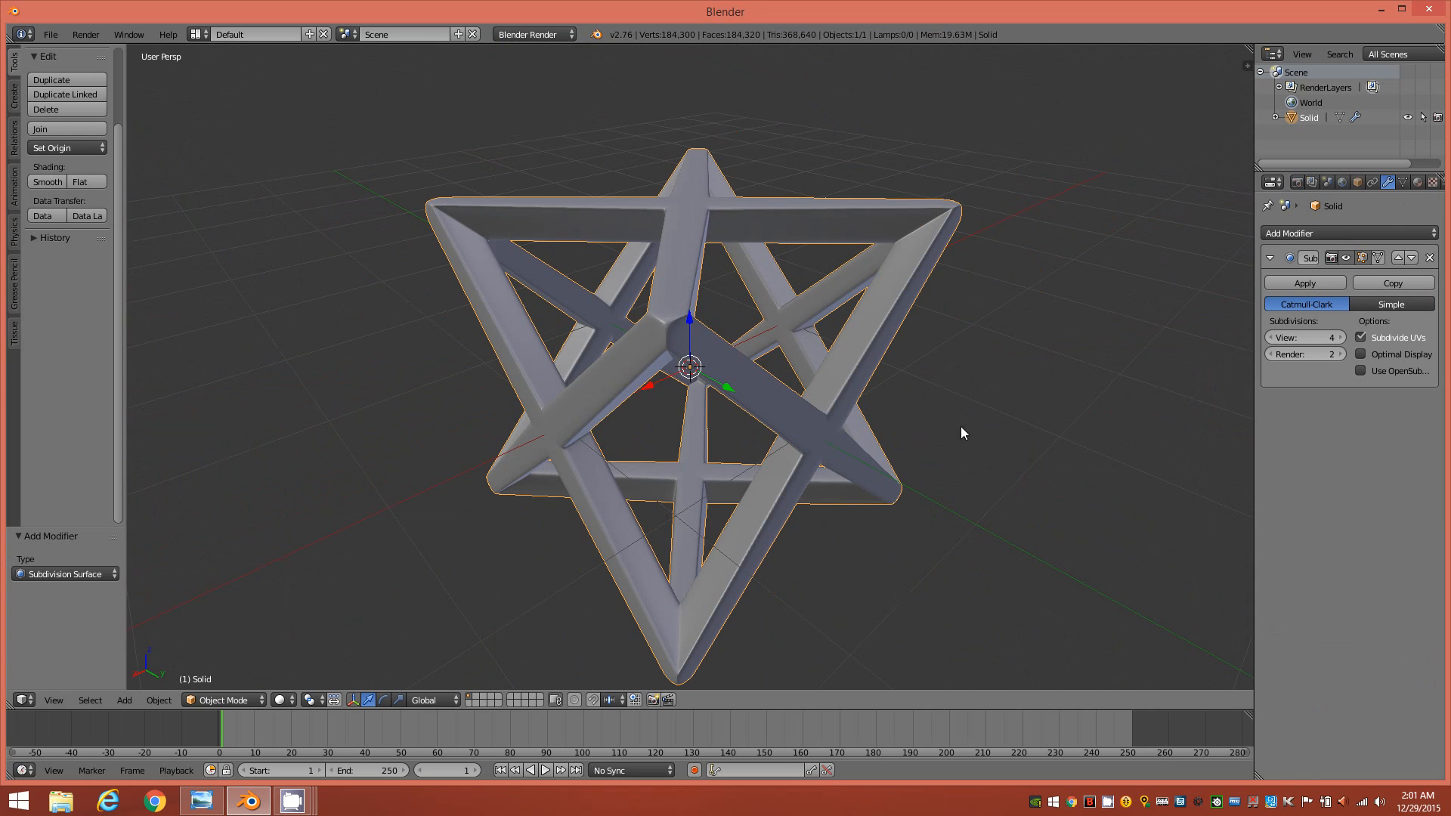
pyautogui.moveTo(680, 378); pyautogui.dragTo(629, 379, button='middle')
pyautogui.moveTo(765, 378); pyautogui.dragTo(825, 386, button='middle')
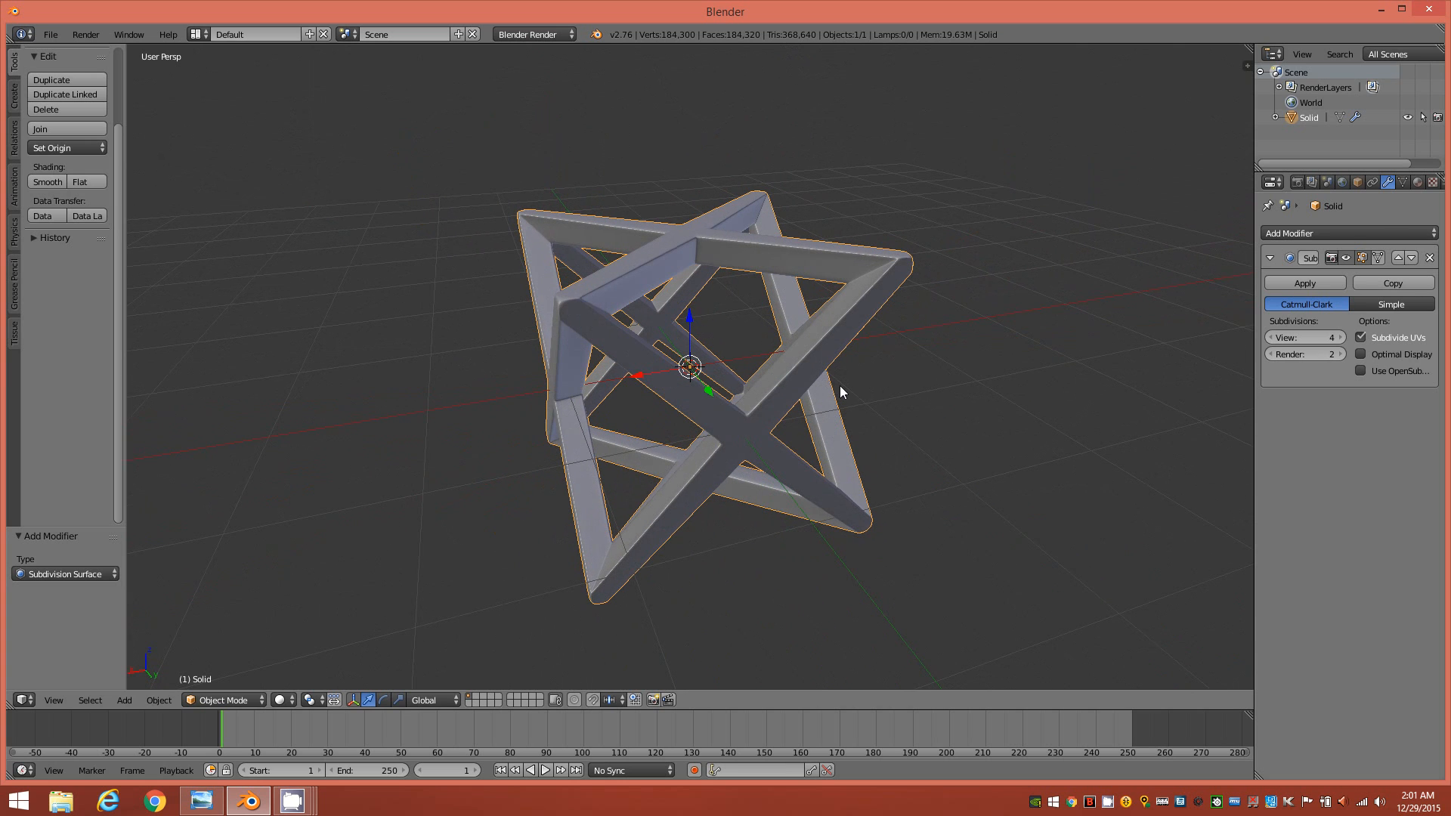
# - Enable Matcap shading in the viewport and choose the dark, shiny metallic matcap for the frame
pyautogui.press('n')
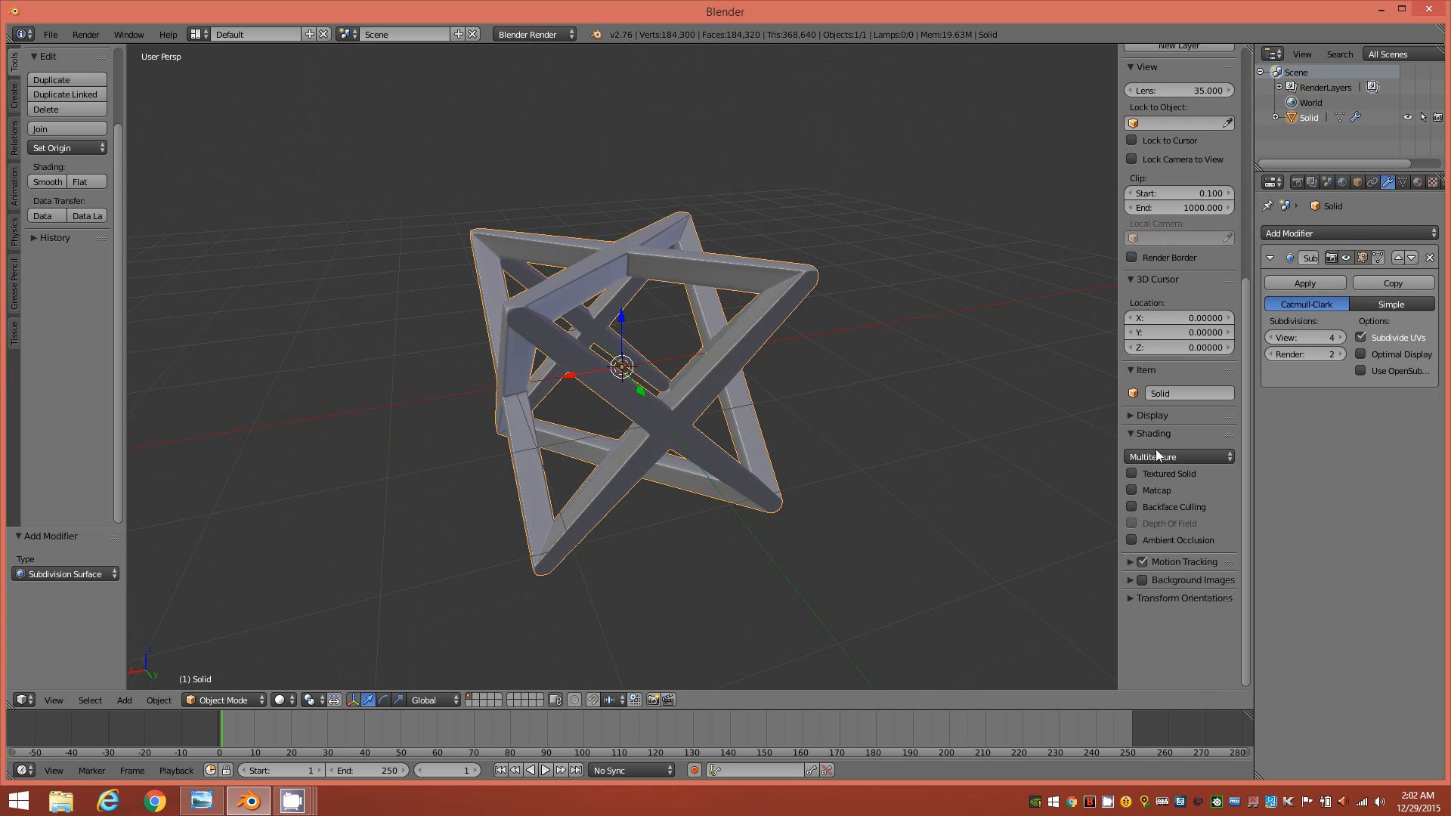
pyautogui.click(1152, 491)
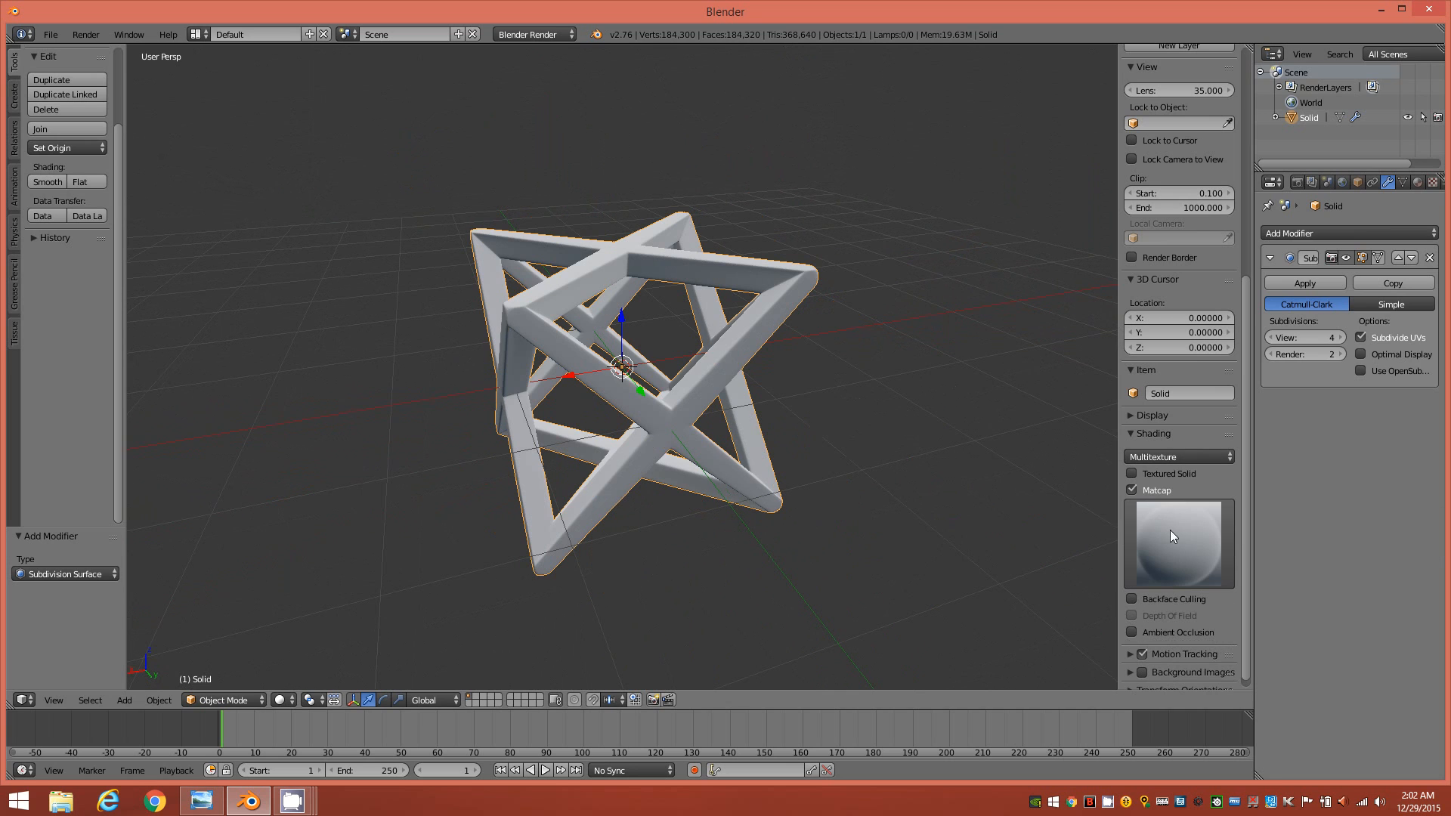
pyautogui.click(1180, 554)
pyautogui.click(1121, 380)
pyautogui.moveTo(487, 340); pyautogui.dragTo(600, 361, button='middle')
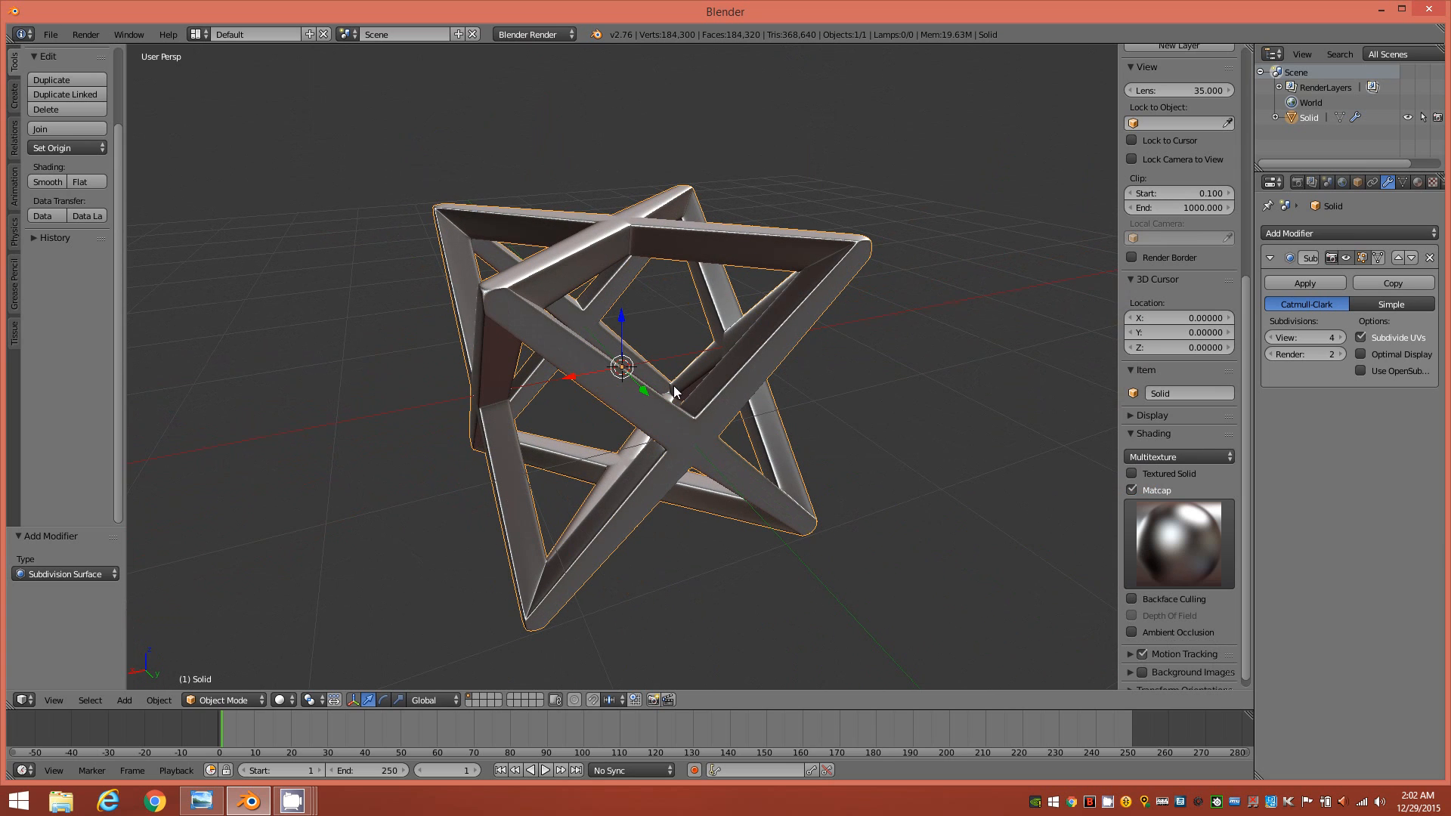
pyautogui.moveTo(714, 347)
pyautogui.mouseDown(button='middle')
pyautogui.moveTo(650, 336)
pyautogui.moveTo(741, 348)
pyautogui.mouseUp(button='middle')
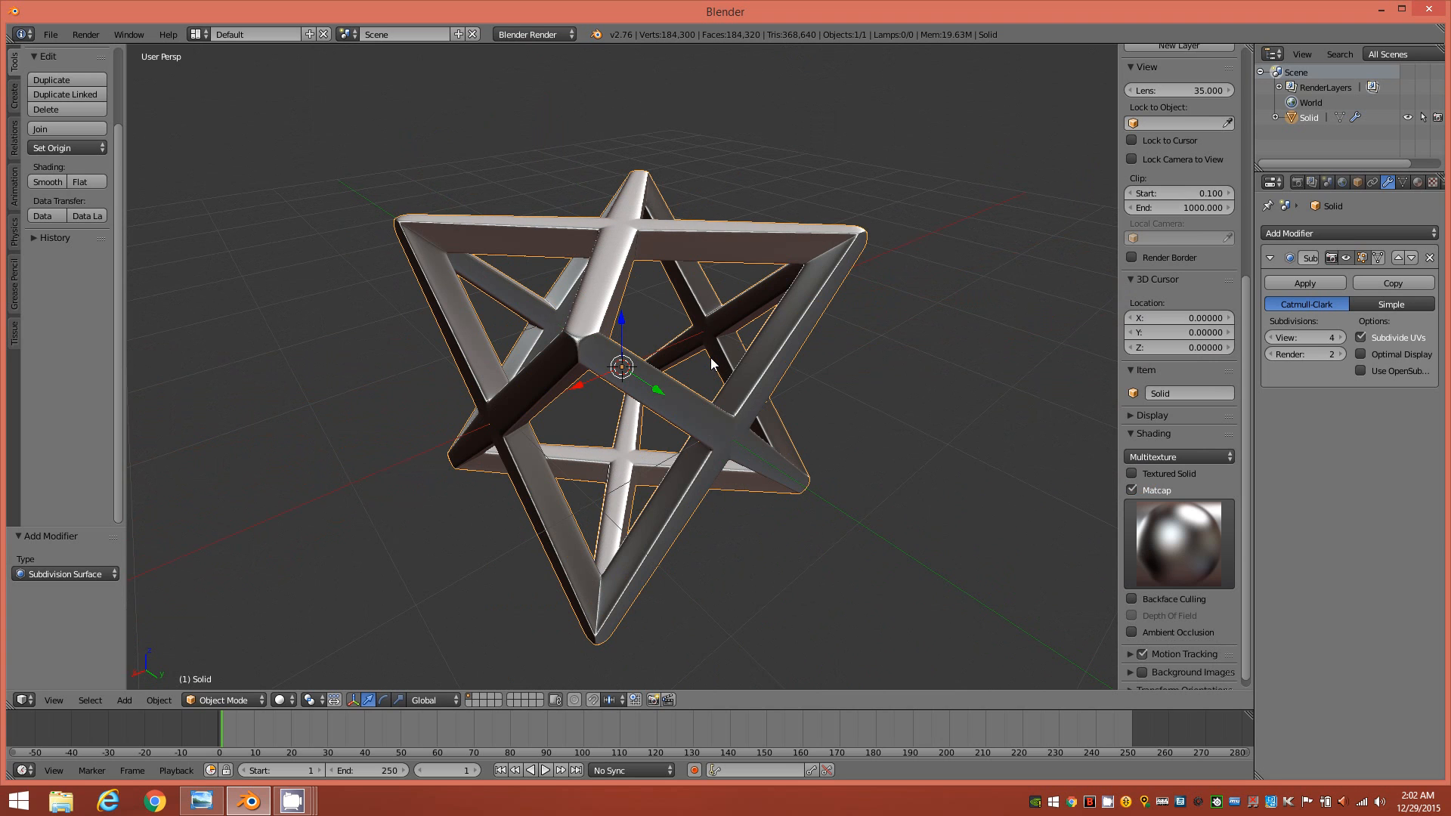
pyautogui.moveTo(711, 360)
pyautogui.mouseDown(button='middle')
pyautogui.moveTo(635, 364)
pyautogui.moveTo(641, 338)
pyautogui.moveTo(724, 348)
pyautogui.mouseUp(button='middle')
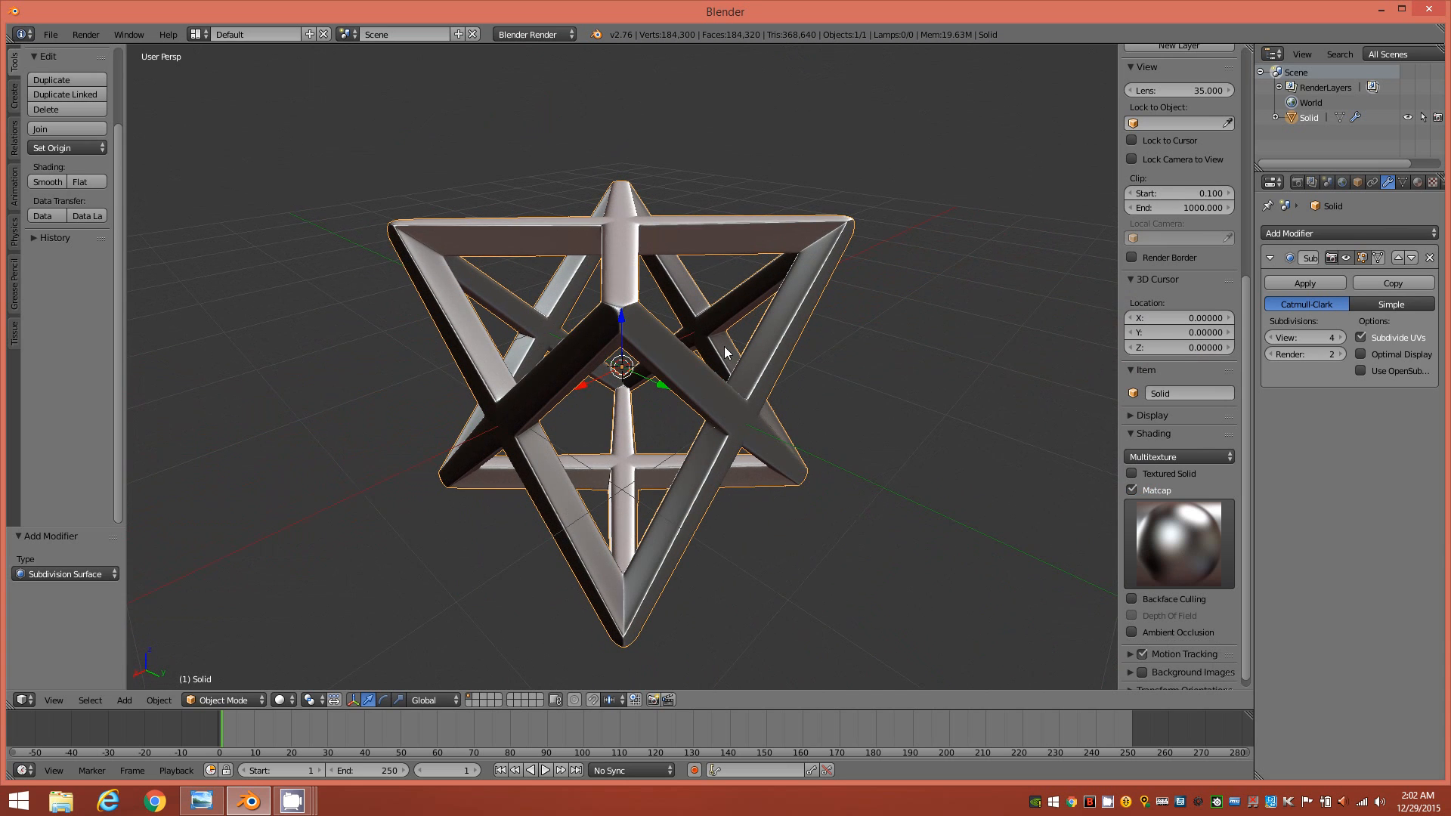